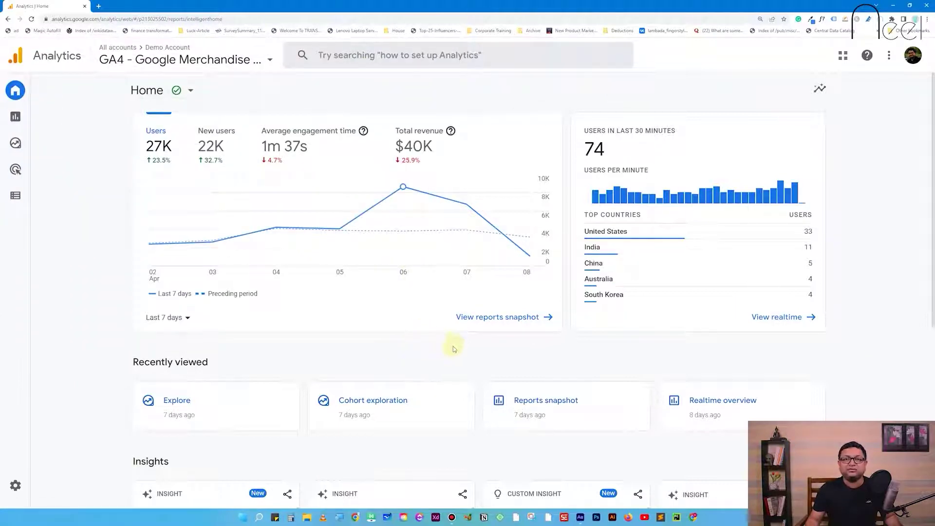
Step: Find the Google Analytics 4 demo account help article in a new browser tab and open its GA4 Google Merchandise Store (web data) property
{"action": "left_click", "coordinate": [98, 6]}
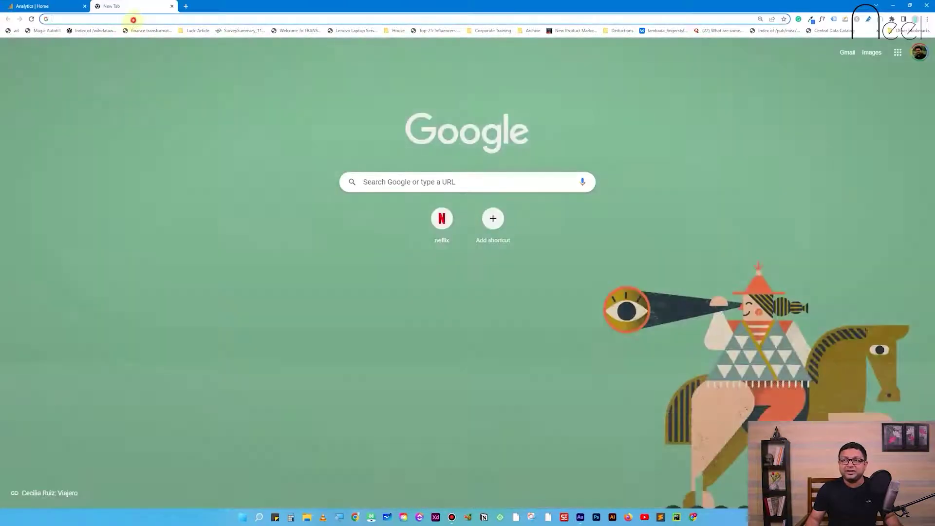
{"action": "type", "text": "google"}
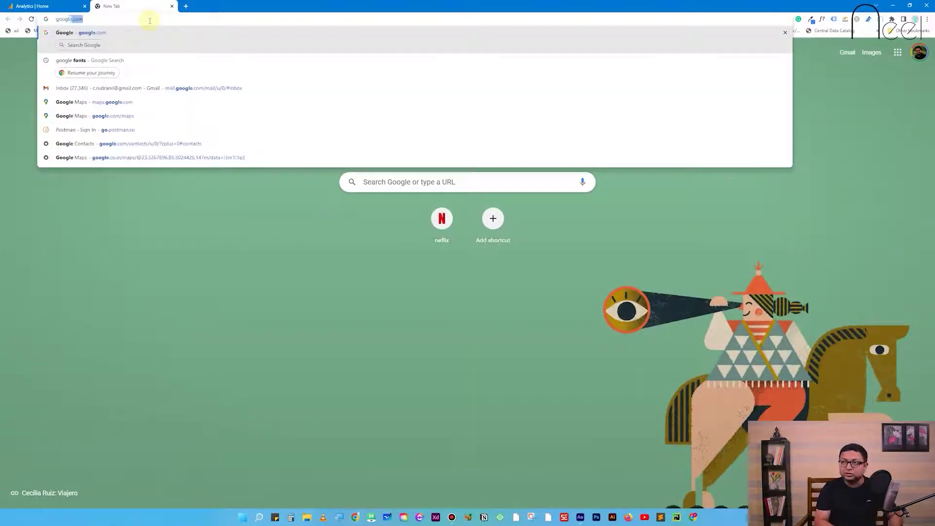
{"action": "type", "text": " analytics 4 de"}
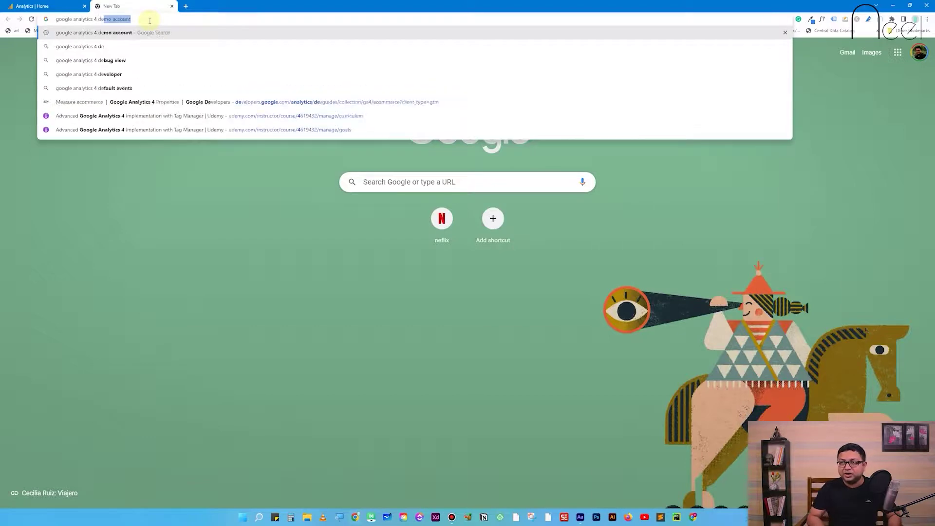
{"action": "key", "text": "Return"}
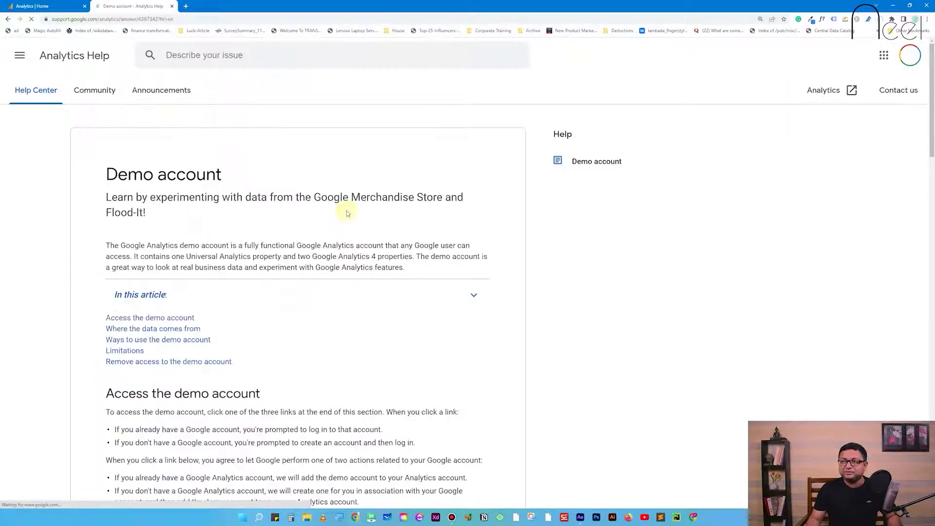
{"action": "scroll", "coordinate": [219, 285], "scroll_direction": "down", "scroll_amount": 8}
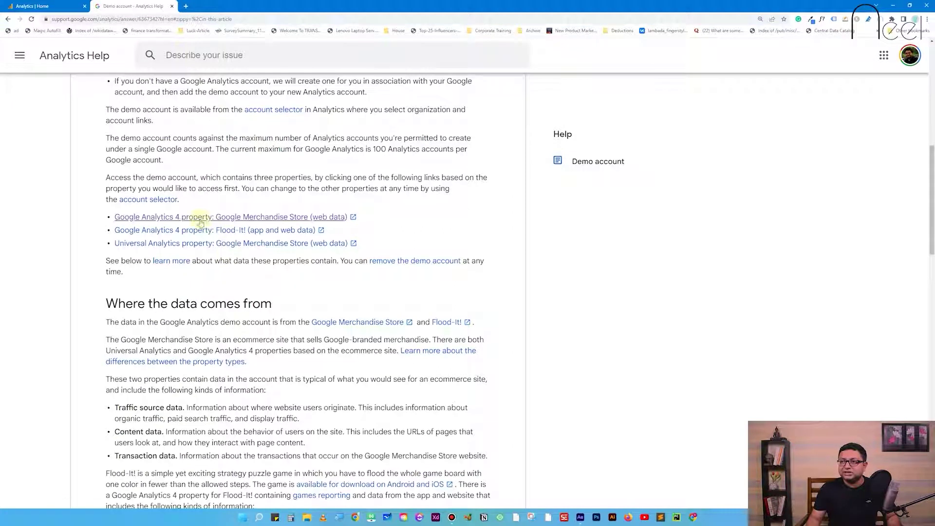
{"action": "left_click", "coordinate": [310, 218]}
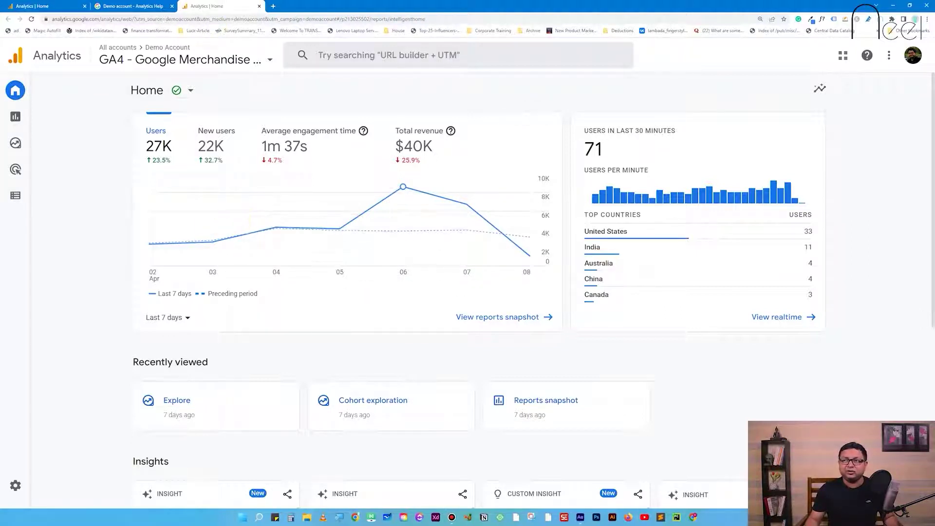
Step: Look over the main navigation sections, the available accounts and properties, and the Home page down to its Insights cards
{"action": "mouse_move", "coordinate": [39, 91]}
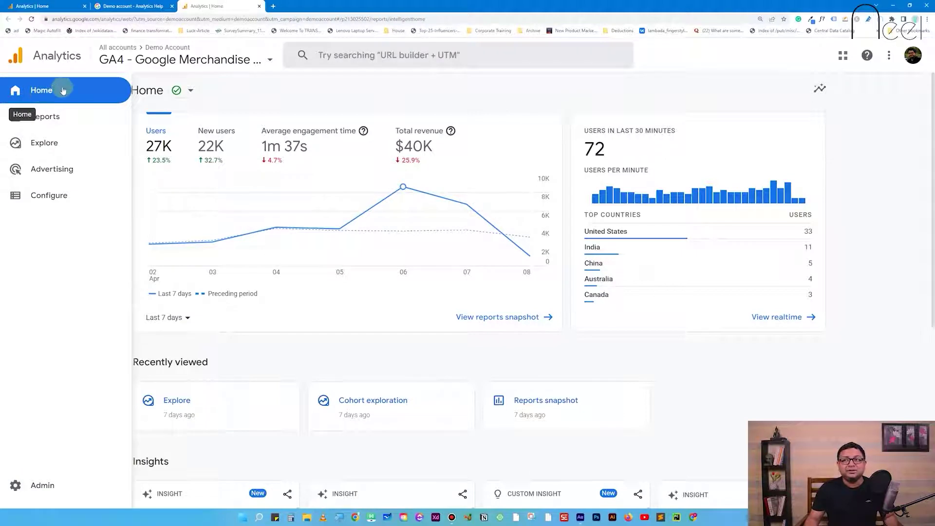
{"action": "mouse_move", "coordinate": [28, 119]}
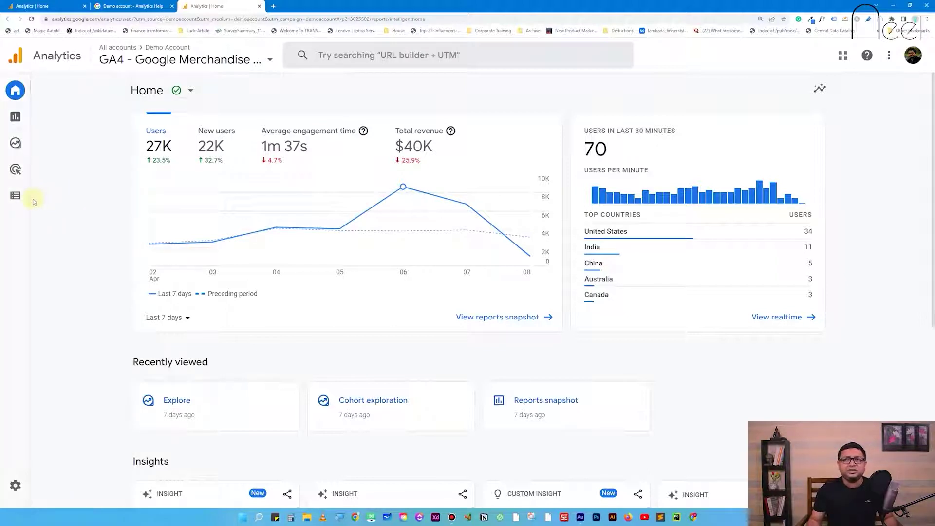
{"action": "mouse_move", "coordinate": [52, 192]}
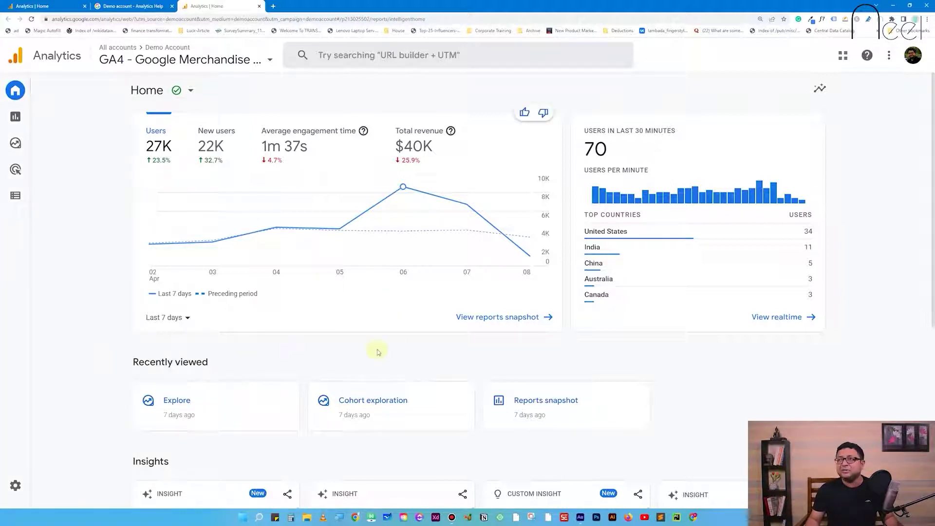
{"action": "left_click", "coordinate": [194, 66]}
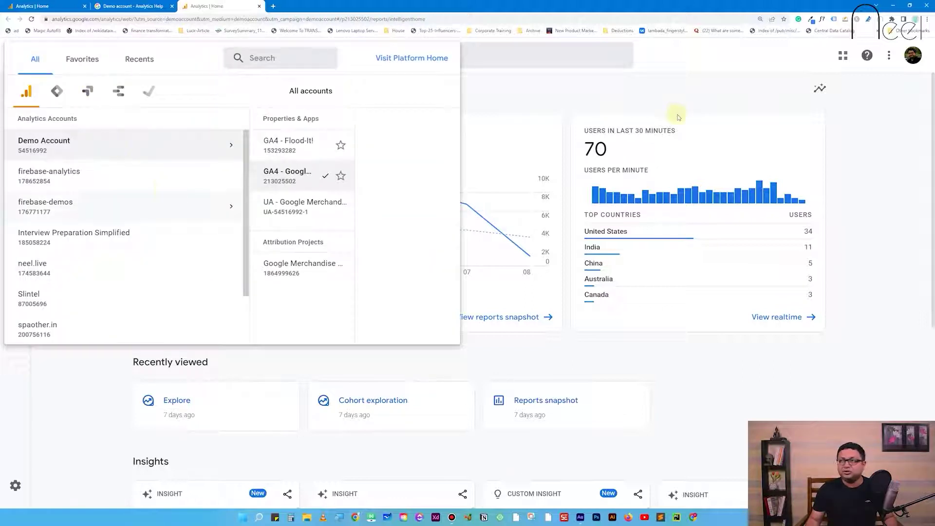
{"action": "left_click", "coordinate": [625, 102]}
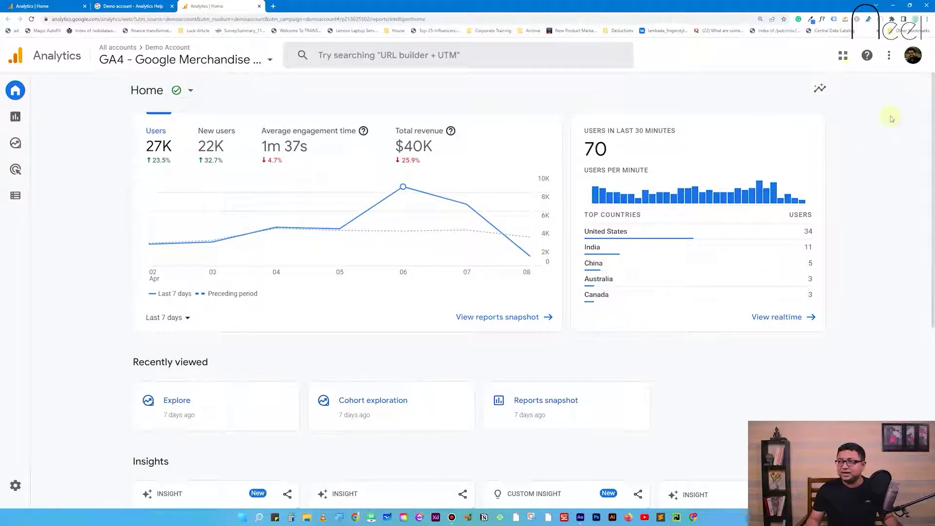
{"action": "scroll", "coordinate": [819, 288], "scroll_direction": "down", "scroll_amount": 6}
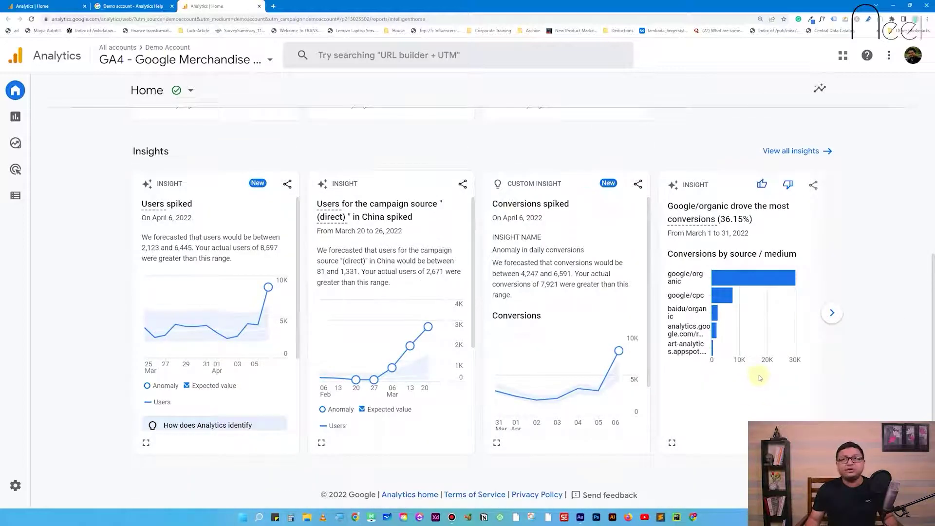
{"action": "scroll", "coordinate": [760, 378], "scroll_direction": "up", "scroll_amount": 6}
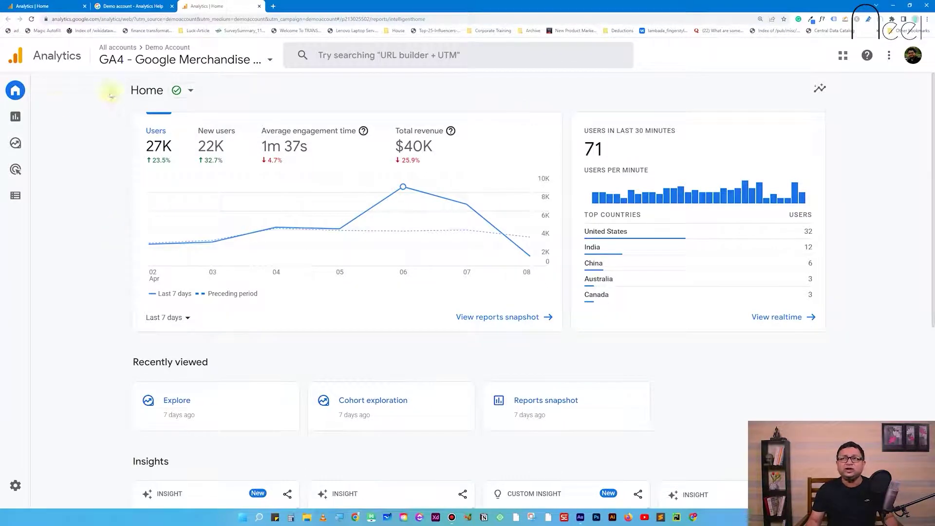
Step: Open the Reports section and expand the Acquisition, Engagement and Monetization report groups
{"action": "mouse_move", "coordinate": [55, 123]}
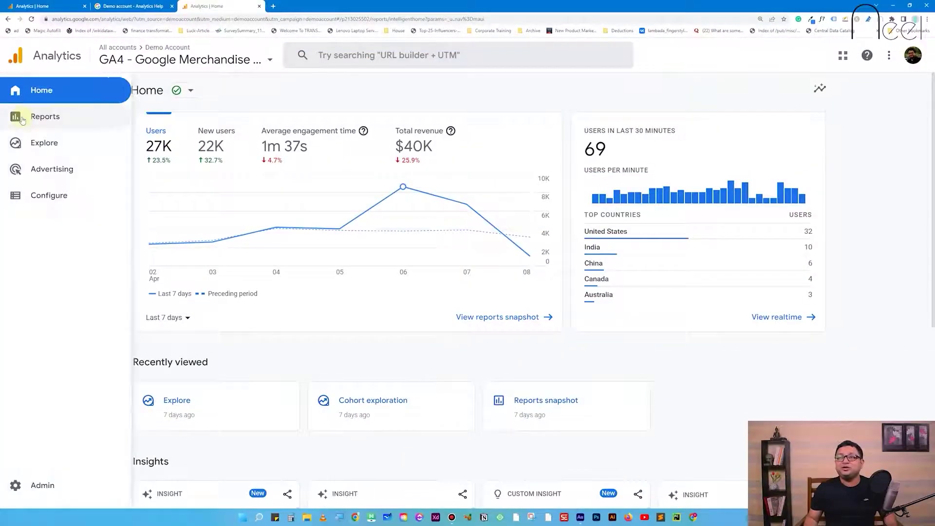
{"action": "left_click", "coordinate": [22, 120]}
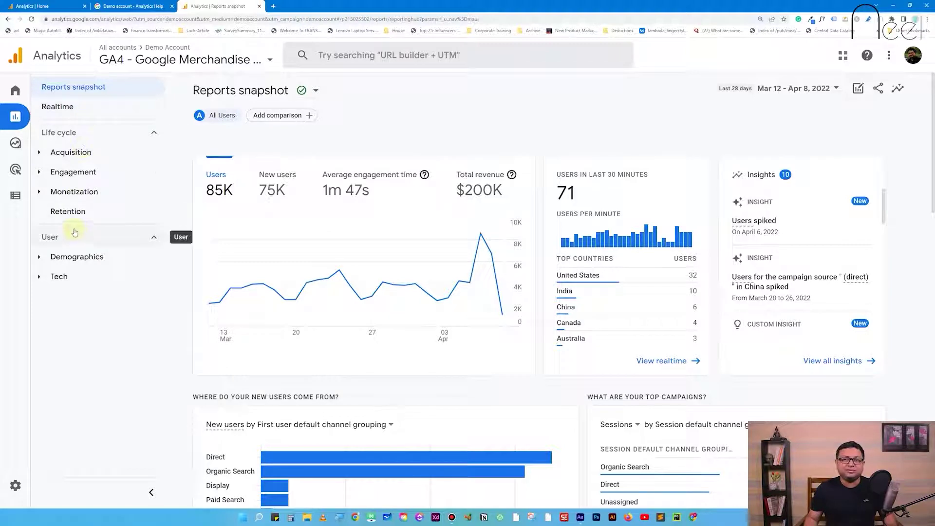
{"action": "left_click", "coordinate": [40, 152]}
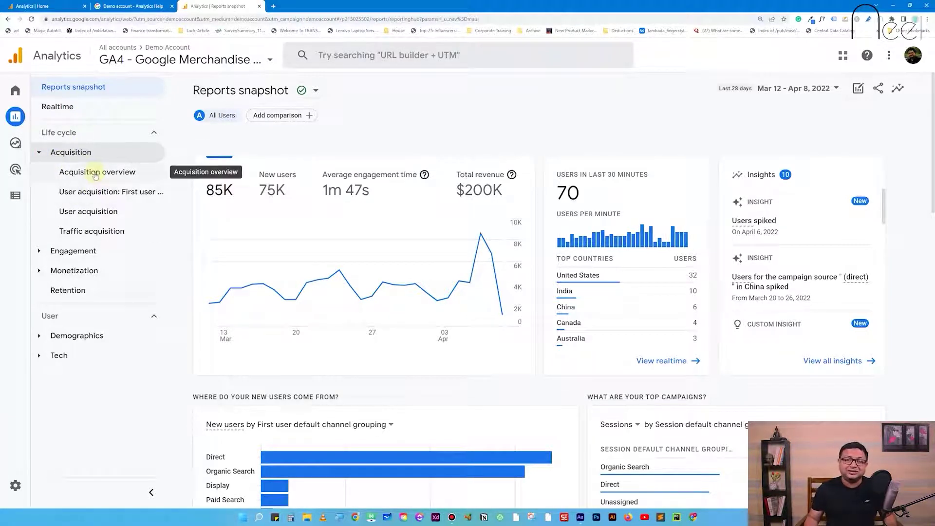
{"action": "left_click", "coordinate": [64, 253]}
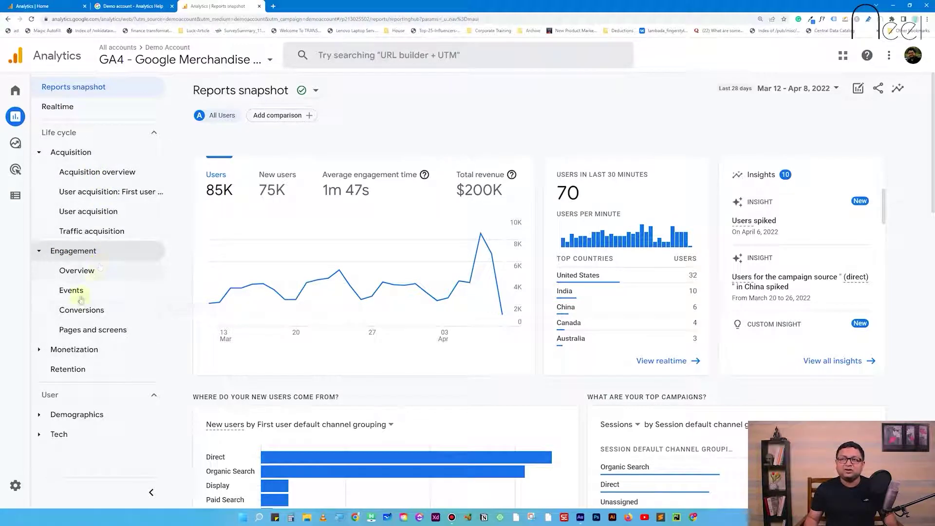
{"action": "left_click", "coordinate": [87, 349]}
{"action": "scroll", "coordinate": [103, 341], "scroll_direction": "down", "scroll_amount": 1}
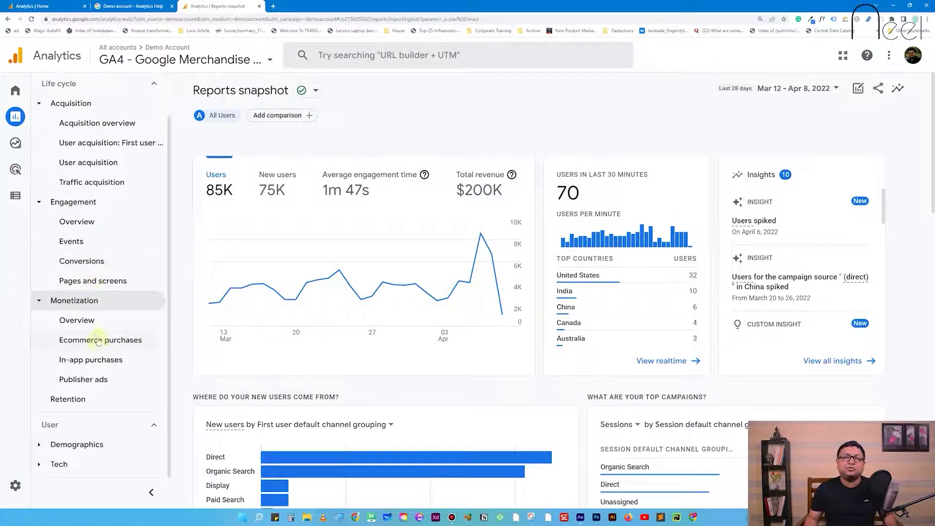
Step: Collapse the Engagement, Acquisition and Monetization report groups again
{"action": "mouse_move", "coordinate": [43, 136]}
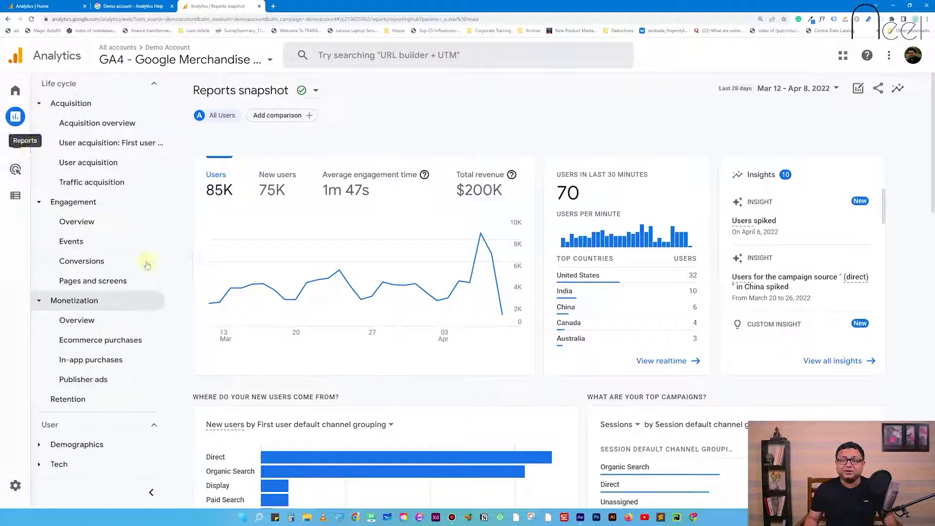
{"action": "scroll", "coordinate": [97, 255], "scroll_direction": "up", "scroll_amount": 1}
{"action": "left_click", "coordinate": [44, 251]}
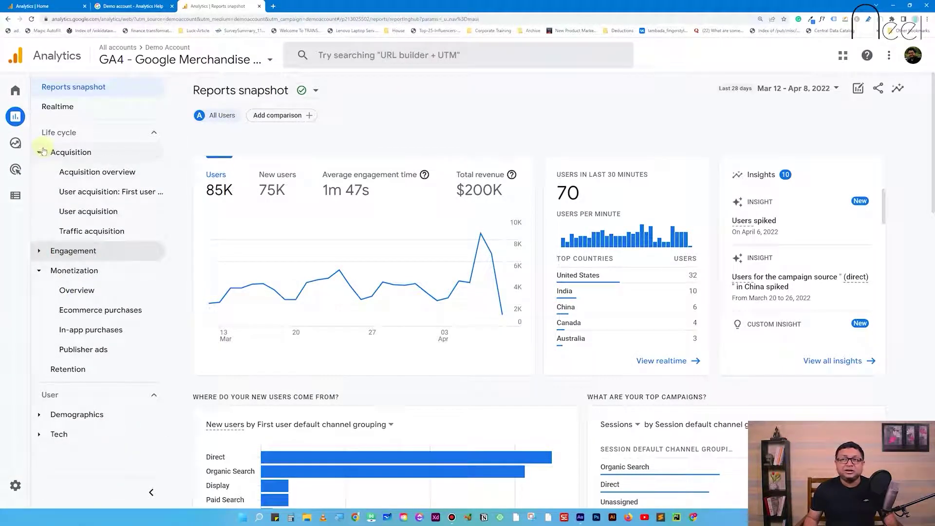
{"action": "left_click", "coordinate": [39, 152]}
{"action": "left_click", "coordinate": [39, 193]}
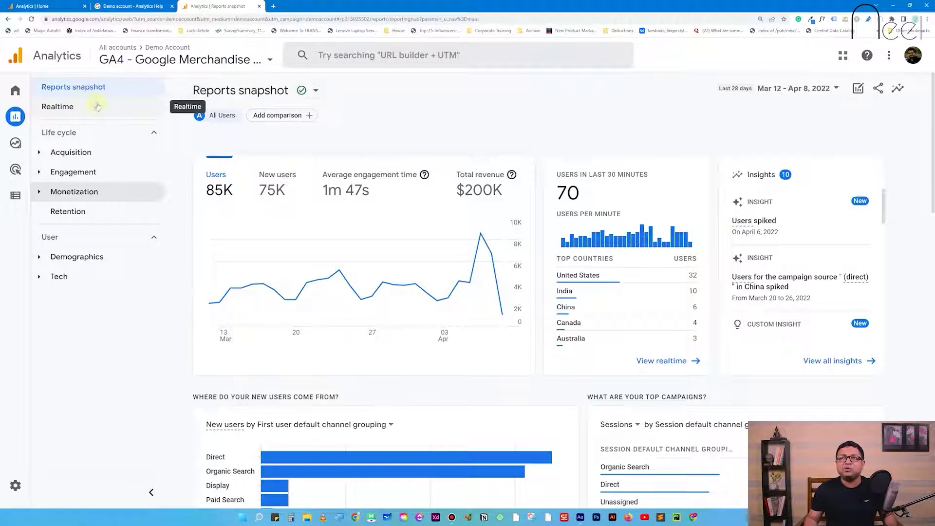
Step: Skim the Reports snapshot and view its overview chart by New users, Average engagement time and Total revenue
{"action": "scroll", "coordinate": [485, 252], "scroll_direction": "down", "scroll_amount": 5}
{"action": "scroll", "coordinate": [485, 252], "scroll_direction": "down", "scroll_amount": 15}
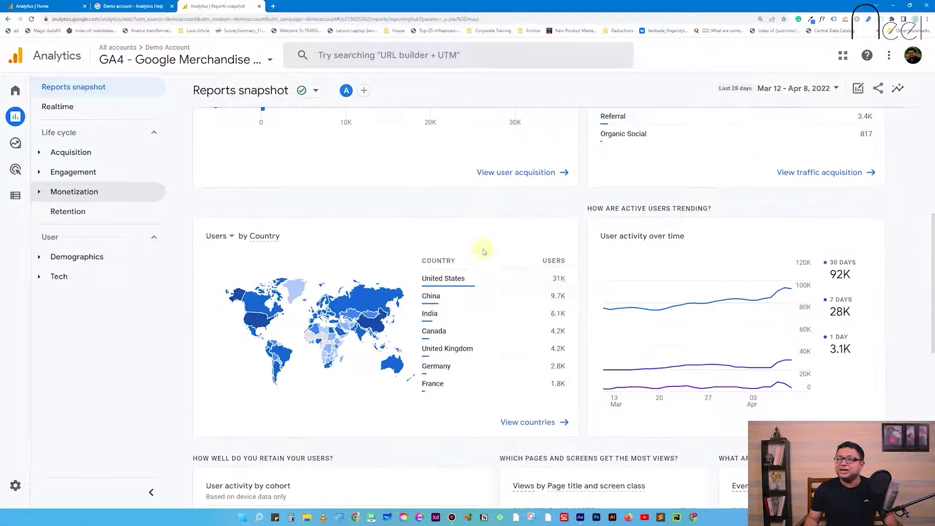
{"action": "scroll", "coordinate": [473, 252], "scroll_direction": "up", "scroll_amount": 20}
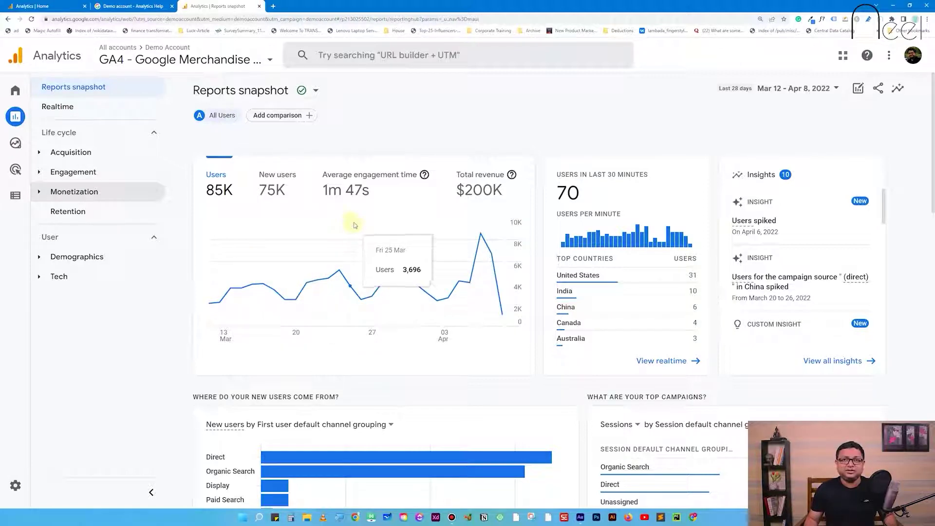
{"action": "left_click", "coordinate": [288, 175]}
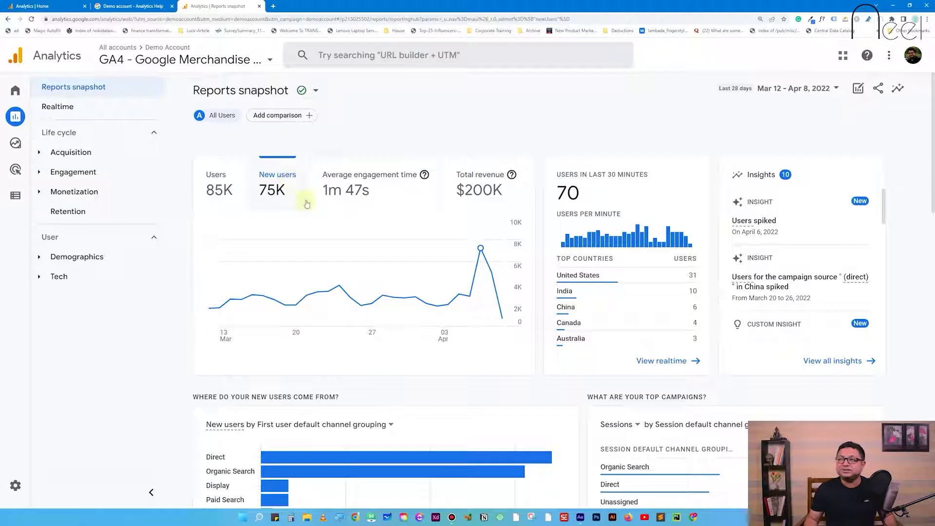
{"action": "left_click", "coordinate": [340, 190]}
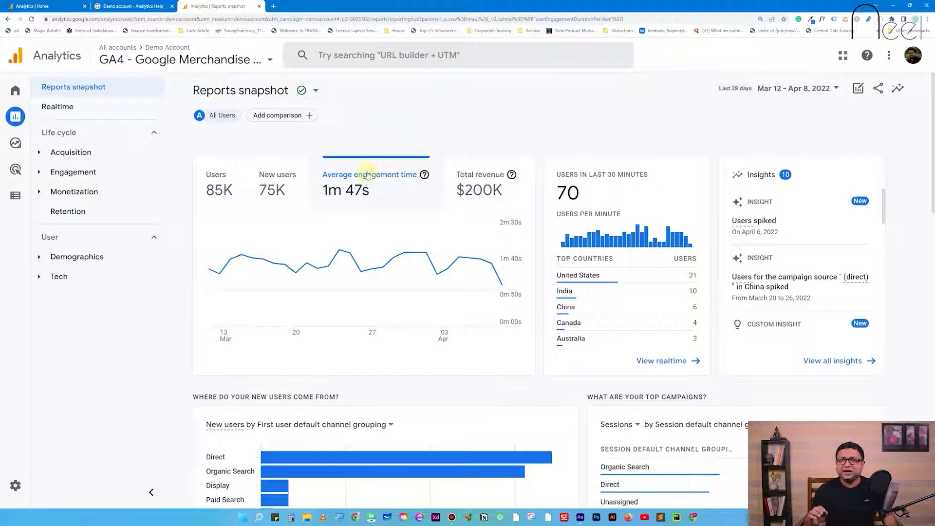
{"action": "left_click", "coordinate": [466, 170]}
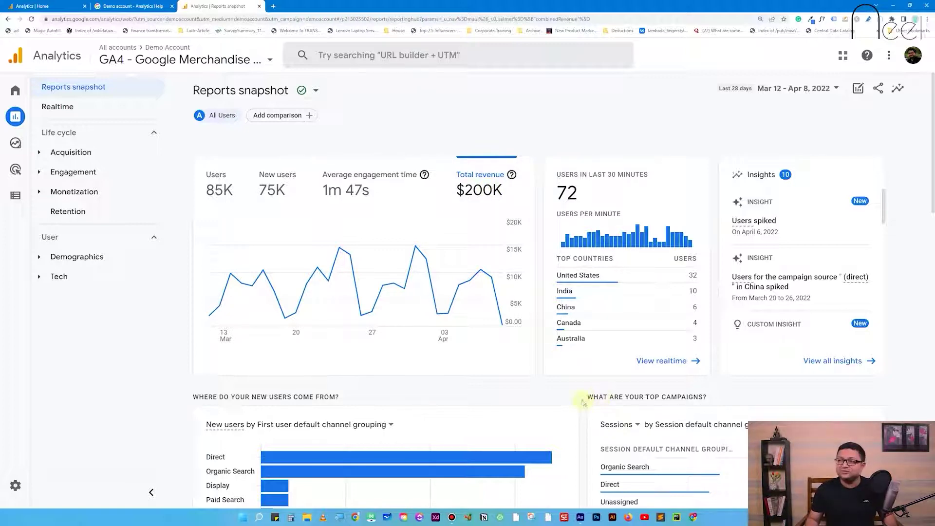
Step: Examine the snapshot's card for users in the last 30 minutes with its top countries, and the list of insights
{"action": "scroll", "coordinate": [584, 407], "scroll_direction": "down", "scroll_amount": 3}
{"action": "scroll", "coordinate": [582, 395], "scroll_direction": "up", "scroll_amount": 3}
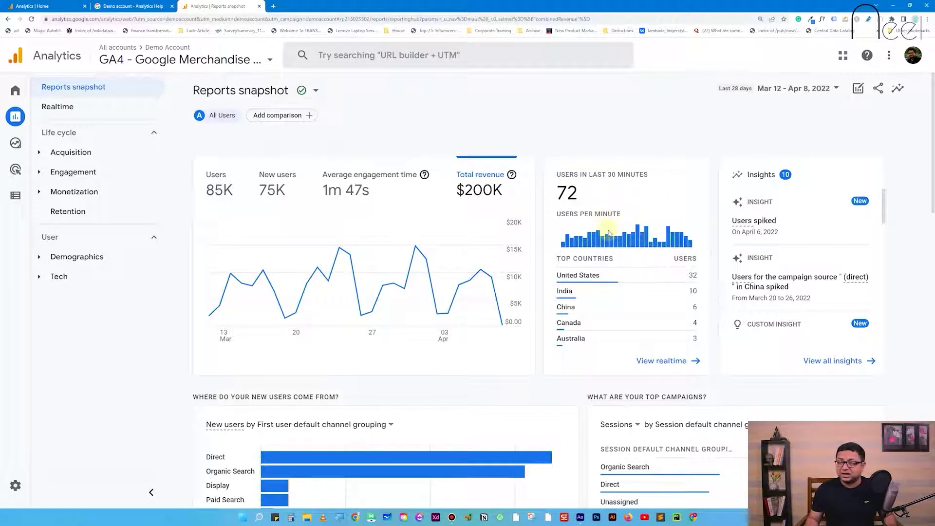
{"action": "mouse_move", "coordinate": [597, 270]}
{"action": "mouse_move", "coordinate": [624, 294]}
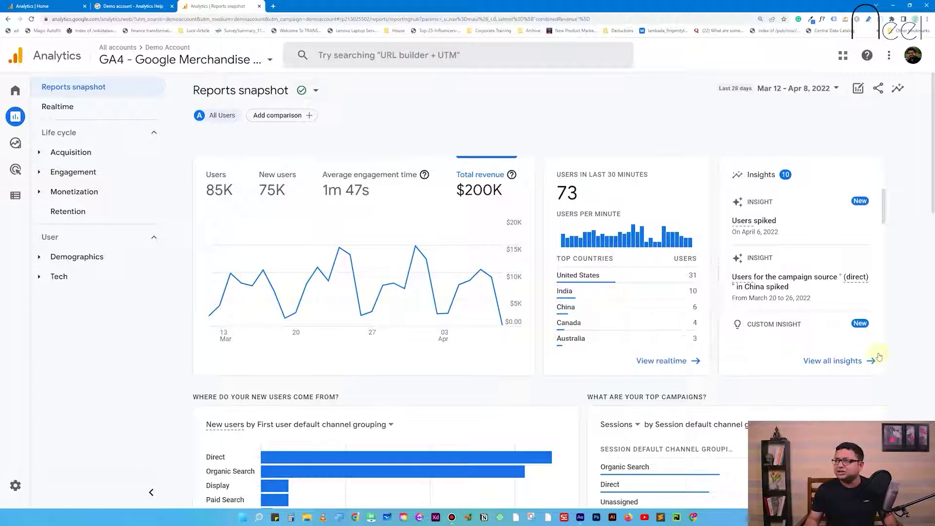
{"action": "scroll", "coordinate": [848, 308], "scroll_direction": "down", "scroll_amount": 2}
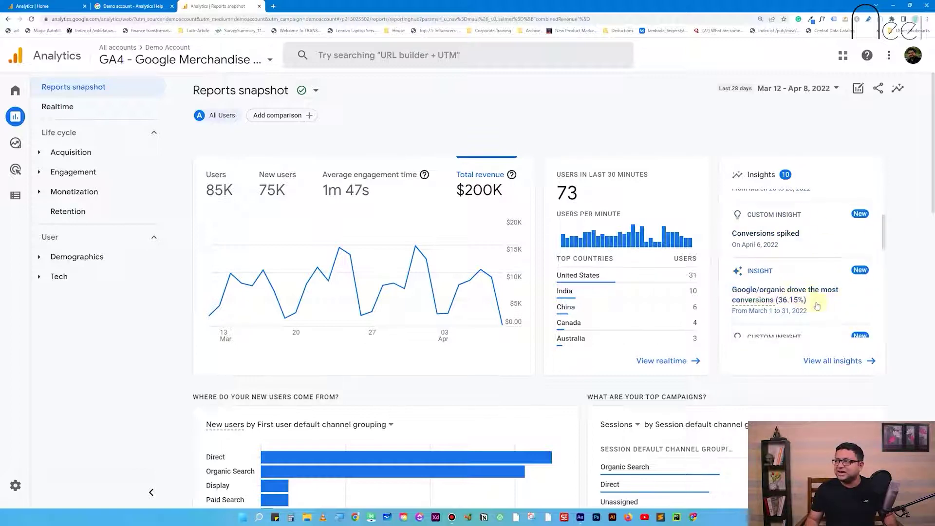
{"action": "scroll", "coordinate": [808, 288], "scroll_direction": "up", "scroll_amount": 2}
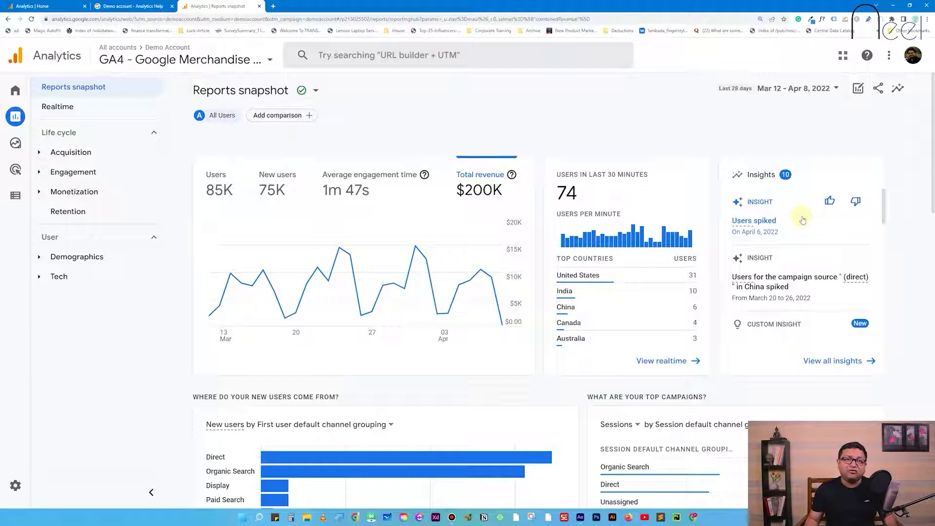
Step: Examine the new users by first user default channel grouping chart and the sessions by default channel grouping card
{"action": "scroll", "coordinate": [901, 307], "scroll_direction": "down", "scroll_amount": 5}
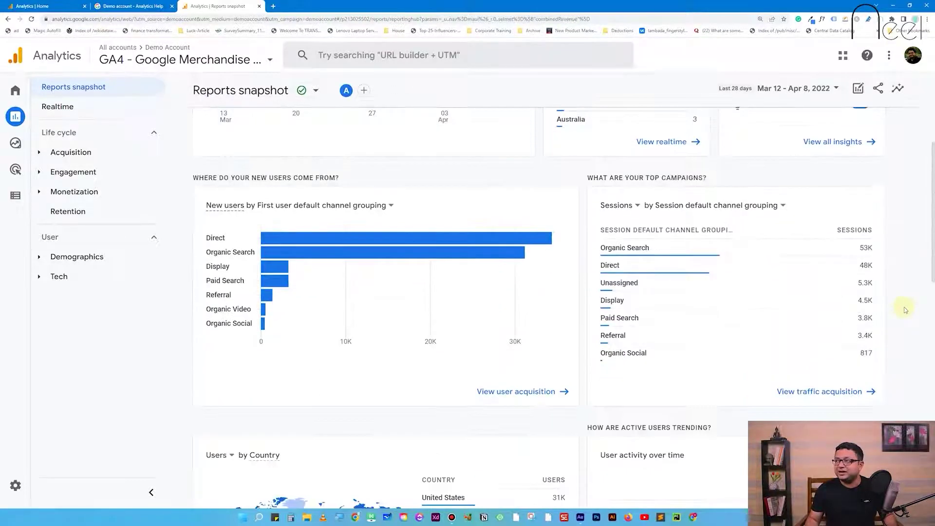
{"action": "scroll", "coordinate": [904, 310], "scroll_direction": "up", "scroll_amount": 2}
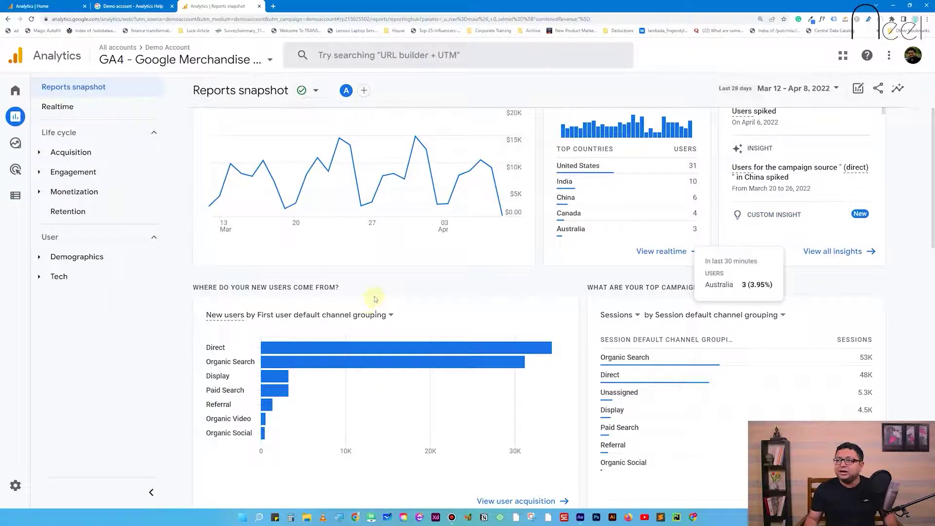
{"action": "scroll", "coordinate": [370, 299], "scroll_direction": "down", "scroll_amount": 2}
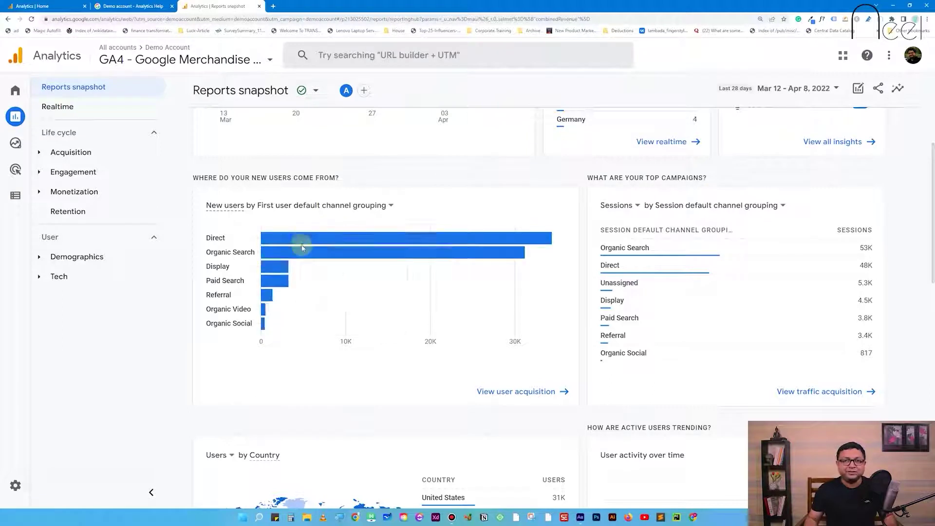
{"action": "mouse_move", "coordinate": [302, 249]}
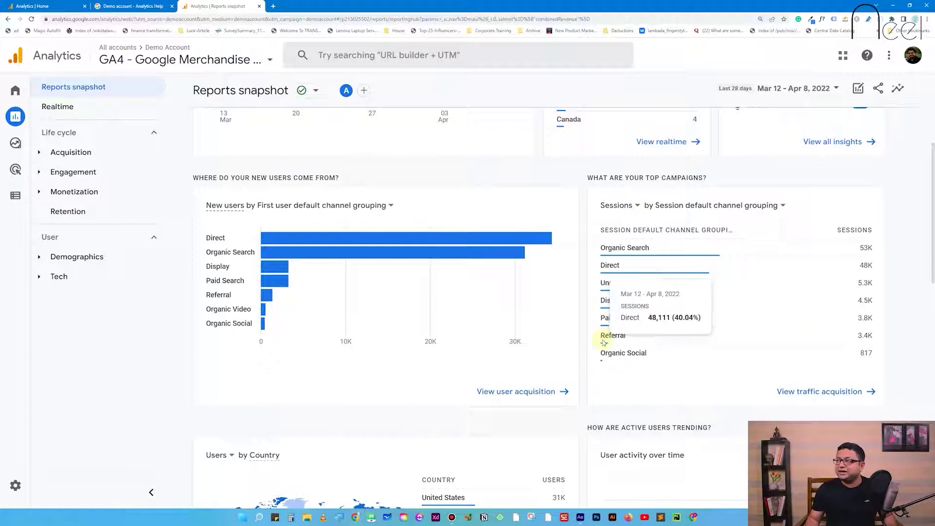
{"action": "mouse_move", "coordinate": [333, 243]}
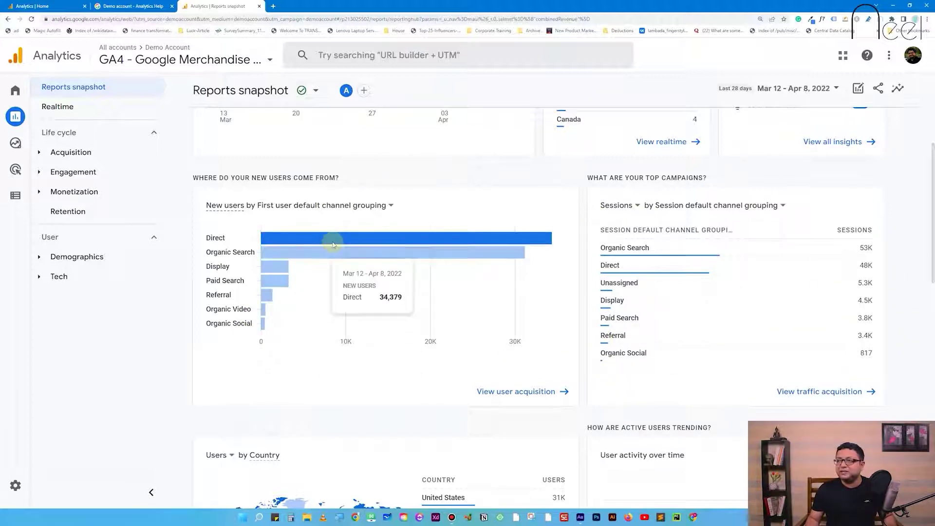
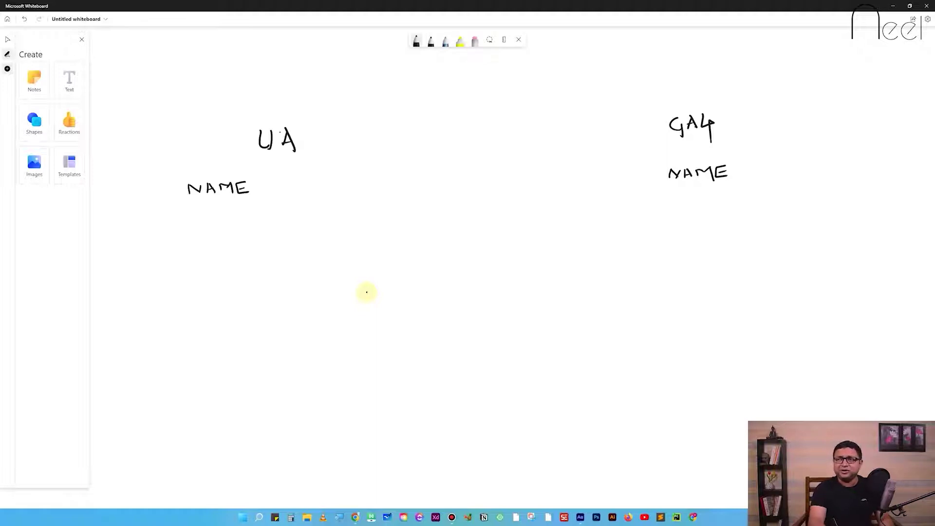
Step: Handwrite "CATEGORY" beneath NAME in the UA column of the whiteboard
{"action": "mouse_move", "coordinate": [163, 218]}
{"action": "left_mouse_down"}
{"action": "mouse_move", "coordinate": [161, 229]}
{"action": "mouse_move", "coordinate": [176, 223]}
{"action": "left_mouse_up"}
{"action": "left_click_drag", "start_coordinate": [186, 218], "coordinate": [186, 228]}
{"action": "left_click_drag", "start_coordinate": [181, 219], "coordinate": [193, 218]}
{"action": "left_click_drag", "start_coordinate": [196, 218], "coordinate": [205, 227]}
{"action": "left_click_drag", "start_coordinate": [196, 217], "coordinate": [204, 217]}
{"action": "left_click_drag", "start_coordinate": [196, 222], "coordinate": [219, 229]}
{"action": "left_click_drag", "start_coordinate": [232, 217], "coordinate": [233, 217]}
{"action": "left_click_drag", "start_coordinate": [242, 227], "coordinate": [254, 227]}
{"action": "left_click_drag", "start_coordinate": [255, 215], "coordinate": [265, 236]}
Step: Handwrite "ACTION", "LABEL" and "VALUE" one below another under CATEGORY in the UA column
{"action": "mouse_move", "coordinate": [173, 249]}
{"action": "left_mouse_down"}
{"action": "mouse_move", "coordinate": [168, 267]}
{"action": "mouse_move", "coordinate": [189, 265]}
{"action": "left_mouse_up"}
{"action": "left_click_drag", "start_coordinate": [196, 253], "coordinate": [239, 253]}
{"action": "mouse_move", "coordinate": [159, 288]}
{"action": "left_mouse_down"}
{"action": "mouse_move", "coordinate": [169, 306]}
{"action": "mouse_move", "coordinate": [195, 300]}
{"action": "left_mouse_up"}
{"action": "mouse_move", "coordinate": [208, 289]}
{"action": "left_mouse_down"}
{"action": "mouse_move", "coordinate": [197, 302]}
{"action": "mouse_move", "coordinate": [229, 301]}
{"action": "left_mouse_up"}
{"action": "left_click_drag", "start_coordinate": [157, 331], "coordinate": [192, 345]}
{"action": "left_click_drag", "start_coordinate": [197, 332], "coordinate": [205, 343]}
{"action": "left_click_drag", "start_coordinate": [207, 331], "coordinate": [220, 345]}
{"action": "left_click_drag", "start_coordinate": [222, 331], "coordinate": [230, 330]}
{"action": "left_click_drag", "start_coordinate": [221, 338], "coordinate": [228, 338]}
{"action": "left_click_drag", "start_coordinate": [220, 344], "coordinate": [231, 343]}
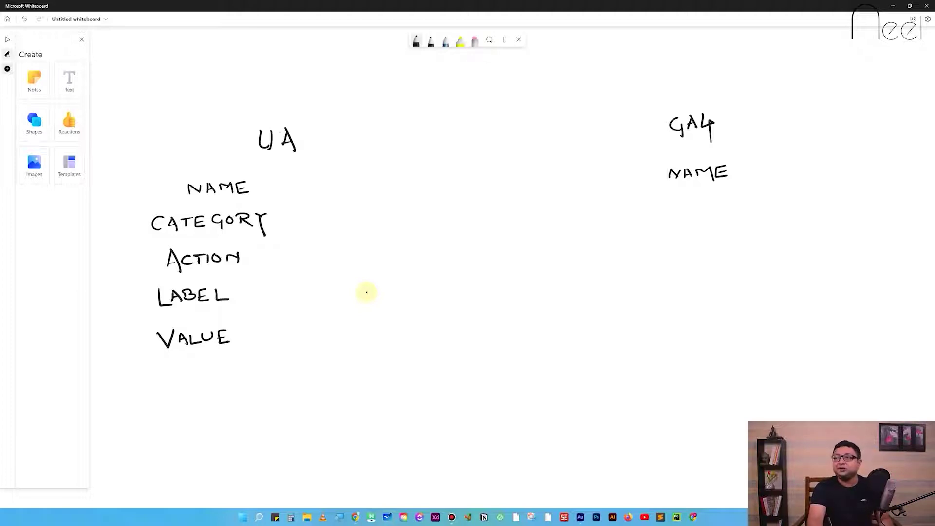
Step: Draw an arrow from CATEGORY and write "Video" as its example value
{"action": "left_click_drag", "start_coordinate": [283, 222], "coordinate": [311, 222]}
{"action": "mouse_move", "coordinate": [311, 222]}
{"action": "left_mouse_down"}
{"action": "mouse_move", "coordinate": [302, 228]}
{"action": "mouse_move", "coordinate": [337, 206]}
{"action": "mouse_move", "coordinate": [343, 221]}
{"action": "left_mouse_up"}
{"action": "left_click_drag", "start_coordinate": [349, 212], "coordinate": [360, 203]}
{"action": "left_click_drag", "start_coordinate": [363, 212], "coordinate": [369, 216]}
{"action": "left_click_drag", "start_coordinate": [375, 208], "coordinate": [375, 209]}
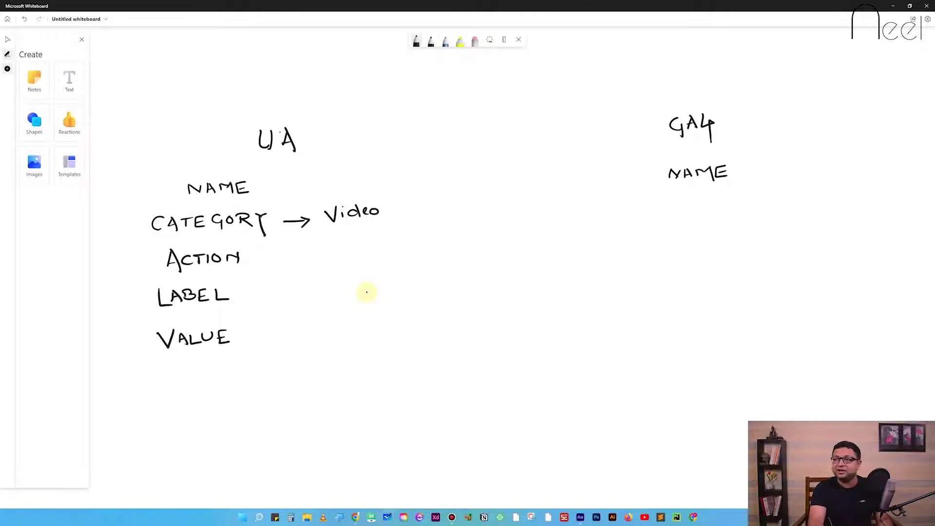
Step: Draw an arrow from ACTION and write "Played" as its example value
{"action": "left_click_drag", "start_coordinate": [254, 258], "coordinate": [287, 254]}
{"action": "mouse_move", "coordinate": [275, 251]}
{"action": "left_mouse_down"}
{"action": "mouse_move", "coordinate": [288, 255]}
{"action": "mouse_move", "coordinate": [280, 261]}
{"action": "left_mouse_up"}
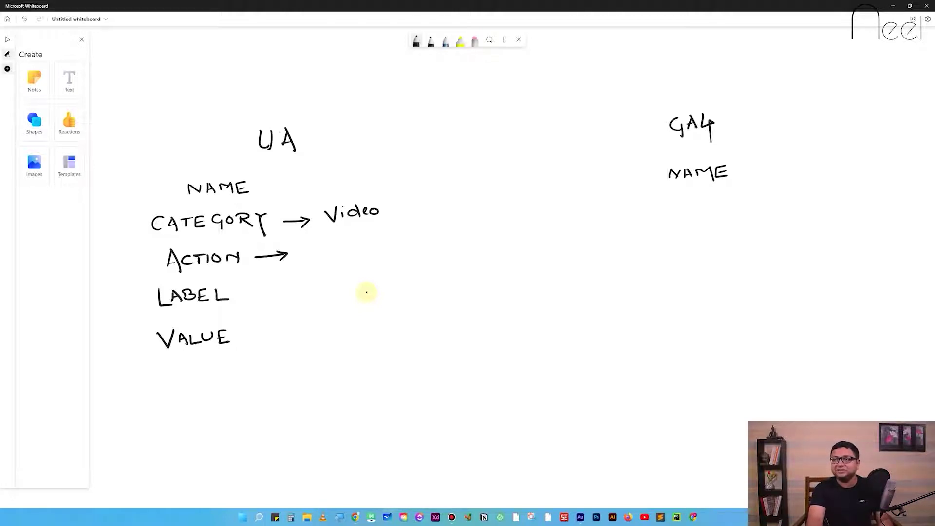
{"action": "mouse_move", "coordinate": [302, 246]}
{"action": "left_mouse_down"}
{"action": "mouse_move", "coordinate": [303, 265]}
{"action": "mouse_move", "coordinate": [312, 249]}
{"action": "left_mouse_up"}
{"action": "mouse_move", "coordinate": [318, 247]}
{"action": "left_mouse_down"}
{"action": "mouse_move", "coordinate": [319, 257]}
{"action": "mouse_move", "coordinate": [336, 258]}
{"action": "left_mouse_up"}
{"action": "mouse_move", "coordinate": [343, 248]}
{"action": "left_mouse_down"}
{"action": "mouse_move", "coordinate": [336, 281]}
{"action": "mouse_move", "coordinate": [364, 254]}
{"action": "left_mouse_up"}
Step: Draw an arrow from LABEL and write the placeholder "<<Name of video>>" beside it
{"action": "mouse_move", "coordinate": [233, 296]}
{"action": "left_mouse_down"}
{"action": "mouse_move", "coordinate": [265, 296]}
{"action": "mouse_move", "coordinate": [263, 304]}
{"action": "left_mouse_up"}
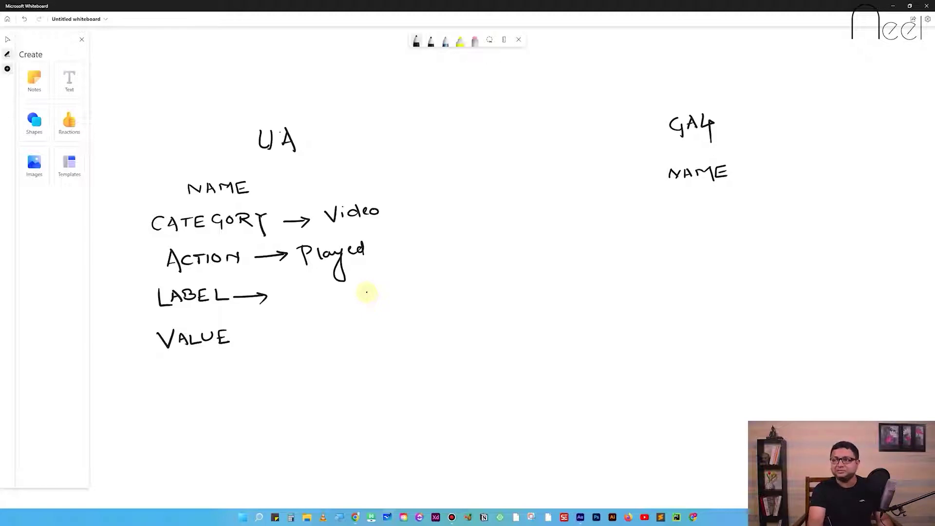
{"action": "left_click_drag", "start_coordinate": [293, 286], "coordinate": [291, 301]}
{"action": "mouse_move", "coordinate": [304, 284]}
{"action": "left_mouse_down"}
{"action": "mouse_move", "coordinate": [303, 299]}
{"action": "mouse_move", "coordinate": [360, 289]}
{"action": "left_mouse_up"}
{"action": "mouse_move", "coordinate": [380, 285]}
{"action": "left_mouse_down"}
{"action": "mouse_move", "coordinate": [390, 302]}
{"action": "mouse_move", "coordinate": [455, 279]}
{"action": "left_mouse_up"}
{"action": "left_click_drag", "start_coordinate": [453, 269], "coordinate": [468, 301]}
Step: Draw an arrow from VALUE to "$2" and enclose the UA fields from NAME to VALUE with a left brace
{"action": "mouse_move", "coordinate": [241, 336]}
{"action": "left_mouse_down"}
{"action": "mouse_move", "coordinate": [275, 335]}
{"action": "mouse_move", "coordinate": [262, 348]}
{"action": "left_mouse_up"}
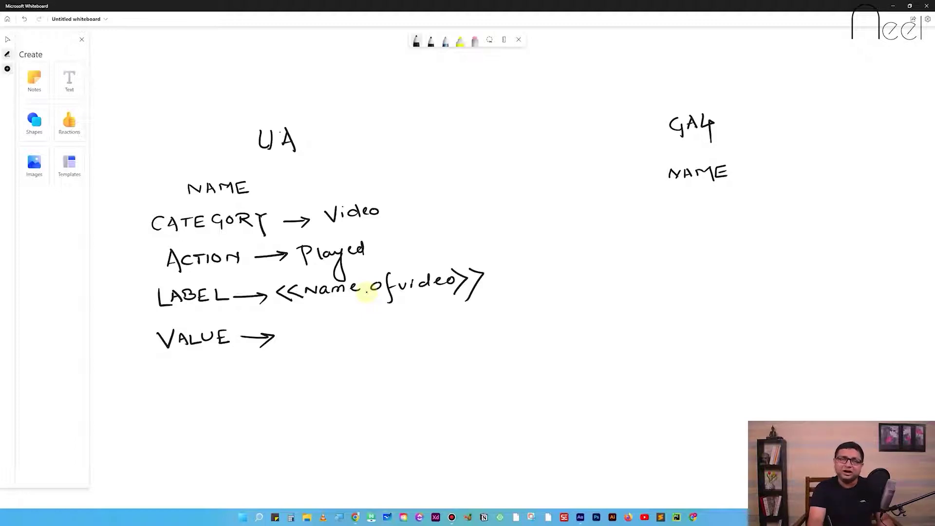
{"action": "left_click_drag", "start_coordinate": [296, 330], "coordinate": [288, 344]}
{"action": "mouse_move", "coordinate": [293, 325]}
{"action": "left_mouse_down"}
{"action": "mouse_move", "coordinate": [293, 346]}
{"action": "mouse_move", "coordinate": [326, 336]}
{"action": "left_mouse_up"}
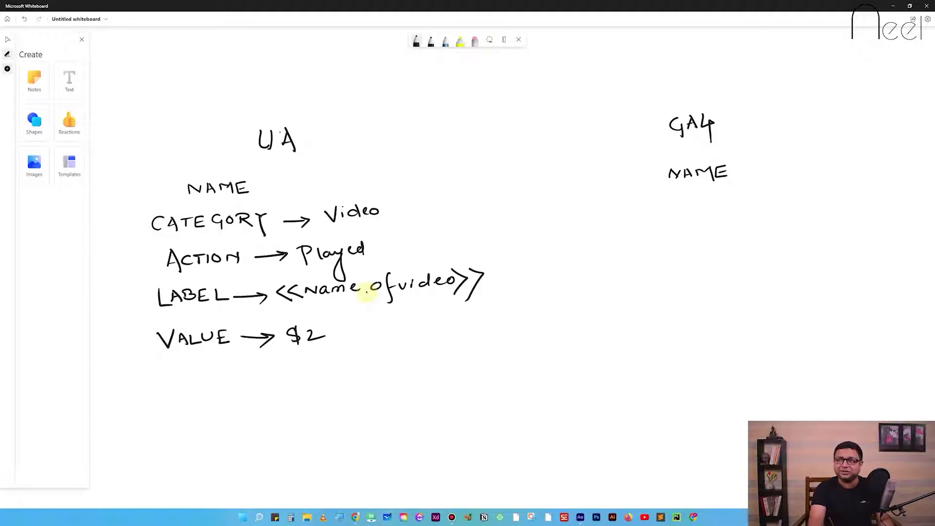
{"action": "mouse_move", "coordinate": [145, 185]}
{"action": "left_mouse_down"}
{"action": "mouse_move", "coordinate": [127, 188]}
{"action": "mouse_move", "coordinate": [121, 300]}
{"action": "mouse_move", "coordinate": [138, 343]}
{"action": "mouse_move", "coordinate": [154, 347]}
{"action": "left_mouse_up"}
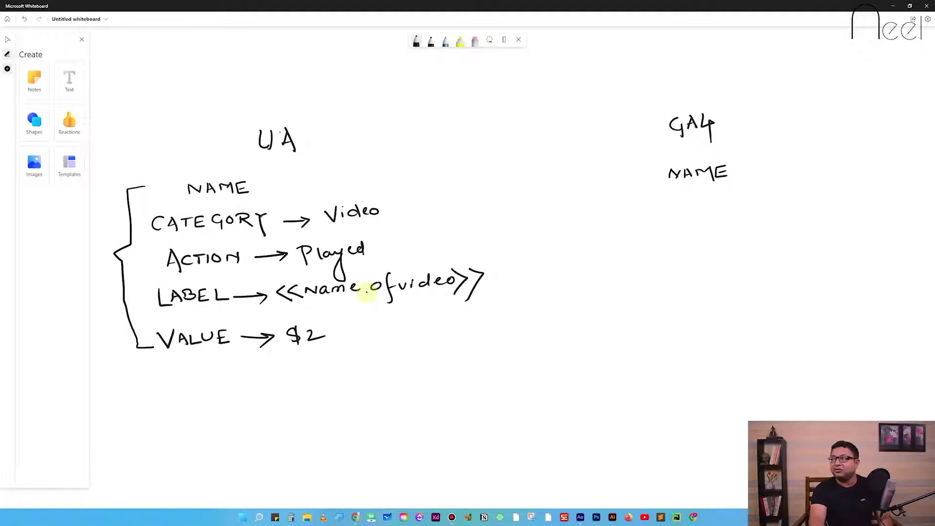
Step: Branch three arrows below NAME in the GA4 column, and label the first "click url" with an arrow to a "<< >>" placeholder, underlining both
{"action": "mouse_move", "coordinate": [631, 176]}
{"action": "left_mouse_down"}
{"action": "mouse_move", "coordinate": [613, 203]}
{"action": "mouse_move", "coordinate": [633, 226]}
{"action": "mouse_move", "coordinate": [616, 243]}
{"action": "mouse_move", "coordinate": [639, 257]}
{"action": "mouse_move", "coordinate": [614, 298]}
{"action": "mouse_move", "coordinate": [634, 296]}
{"action": "left_mouse_up"}
{"action": "left_click_drag", "start_coordinate": [628, 291], "coordinate": [628, 303]}
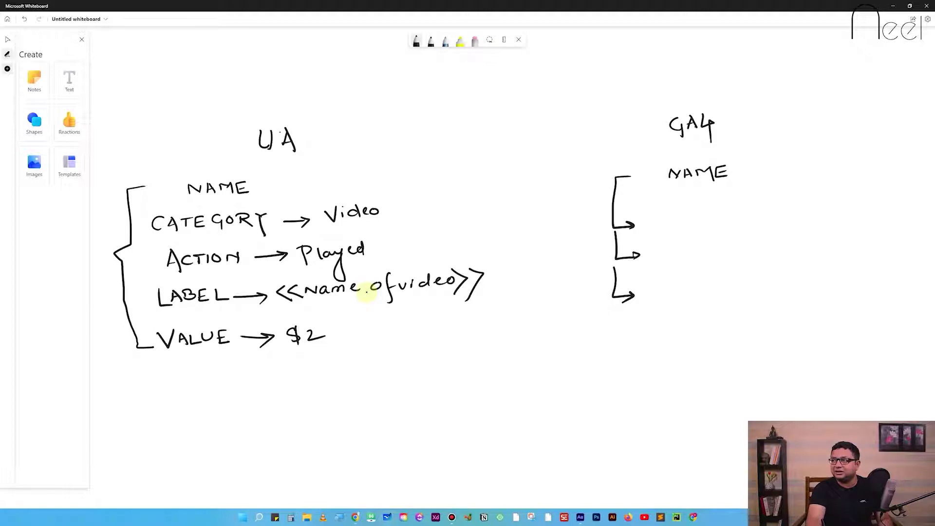
{"action": "mouse_move", "coordinate": [638, 226]}
{"action": "left_mouse_down"}
{"action": "mouse_move", "coordinate": [688, 230]}
{"action": "mouse_move", "coordinate": [717, 208]}
{"action": "mouse_move", "coordinate": [724, 229]}
{"action": "mouse_move", "coordinate": [769, 216]}
{"action": "left_mouse_up"}
{"action": "mouse_move", "coordinate": [832, 201]}
{"action": "left_mouse_down"}
{"action": "mouse_move", "coordinate": [823, 210]}
{"action": "mouse_move", "coordinate": [843, 220]}
{"action": "left_mouse_up"}
{"action": "mouse_move", "coordinate": [856, 202]}
{"action": "left_mouse_down"}
{"action": "mouse_move", "coordinate": [857, 219]}
{"action": "mouse_move", "coordinate": [906, 220]}
{"action": "left_mouse_up"}
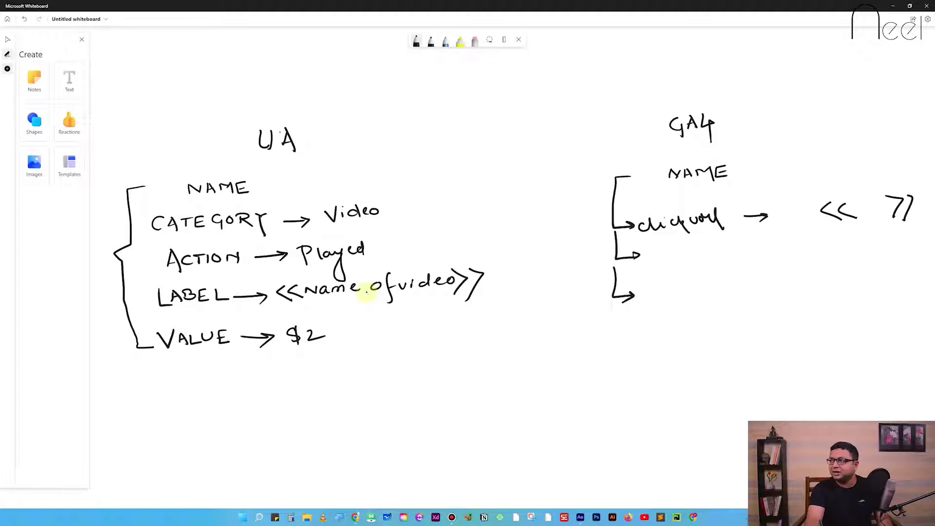
{"action": "left_click_drag", "start_coordinate": [642, 242], "coordinate": [727, 234]}
{"action": "left_click_drag", "start_coordinate": [840, 226], "coordinate": [918, 222]}
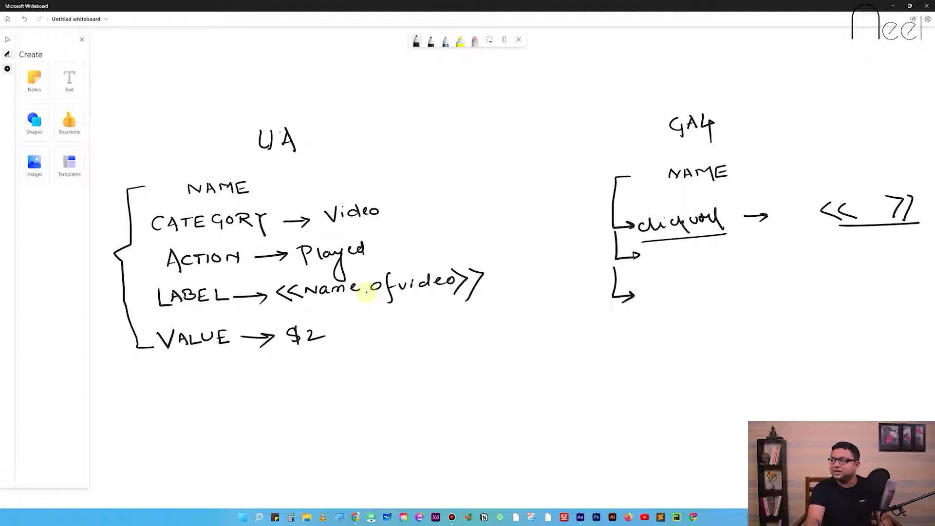
Step: Write "button_name" with an arrow to a placeholder on the second GA4 branch, and continue the third branch down to "25"
{"action": "mouse_move", "coordinate": [652, 250]}
{"action": "left_mouse_down"}
{"action": "mouse_move", "coordinate": [653, 267]}
{"action": "mouse_move", "coordinate": [665, 254]}
{"action": "mouse_move", "coordinate": [680, 262]}
{"action": "mouse_move", "coordinate": [788, 243]}
{"action": "left_mouse_up"}
{"action": "mouse_move", "coordinate": [797, 241]}
{"action": "left_mouse_down"}
{"action": "mouse_move", "coordinate": [852, 234]}
{"action": "mouse_move", "coordinate": [925, 243]}
{"action": "mouse_move", "coordinate": [920, 252]}
{"action": "left_mouse_up"}
{"action": "left_click_drag", "start_coordinate": [650, 292], "coordinate": [655, 313]}
{"action": "left_click_drag", "start_coordinate": [652, 359], "coordinate": [659, 373]}
{"action": "mouse_move", "coordinate": [637, 409]}
{"action": "left_mouse_down"}
{"action": "mouse_move", "coordinate": [637, 422]}
{"action": "mouse_move", "coordinate": [650, 422]}
{"action": "left_mouse_up"}
{"action": "mouse_move", "coordinate": [656, 409]}
{"action": "left_mouse_down"}
{"action": "mouse_move", "coordinate": [654, 422]}
{"action": "mouse_move", "coordinate": [679, 404]}
{"action": "left_mouse_up"}
{"action": "left_click", "coordinate": [702, 414]}
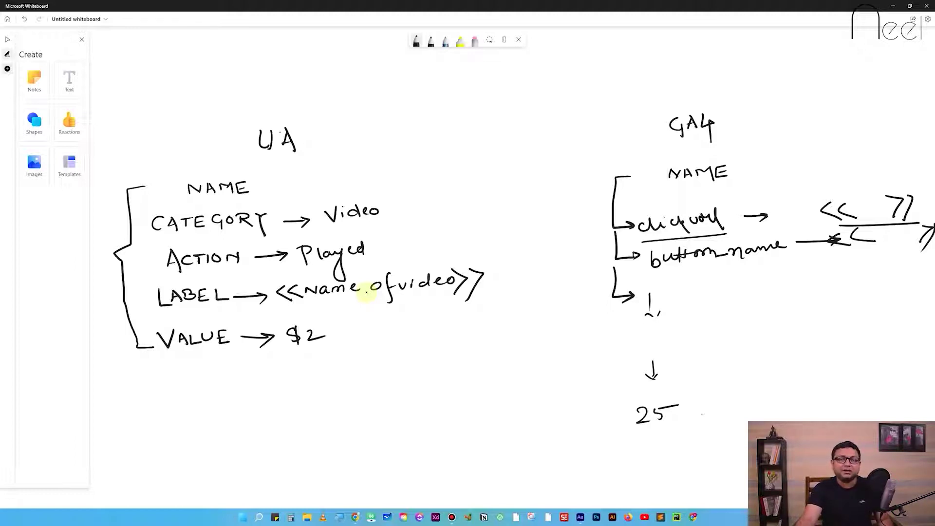
Step: Switch to the Engagement overview in Google Analytics, chart Event count, and view its event, page, user activity and stickiness cards
{"action": "key", "text": "Escape"}
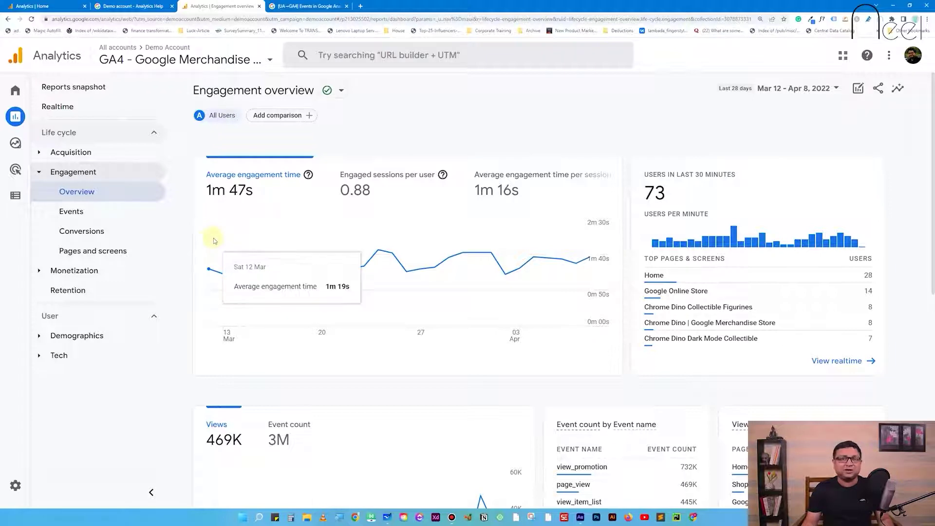
{"action": "scroll", "coordinate": [553, 297], "scroll_direction": "down", "scroll_amount": 6}
{"action": "scroll", "coordinate": [714, 188], "scroll_direction": "up", "scroll_amount": 6}
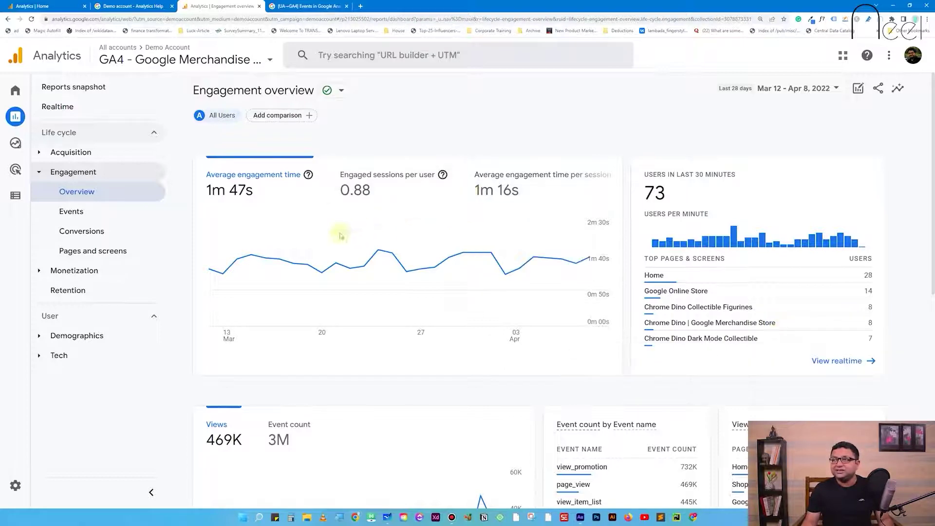
{"action": "scroll", "coordinate": [488, 361], "scroll_direction": "down", "scroll_amount": 4}
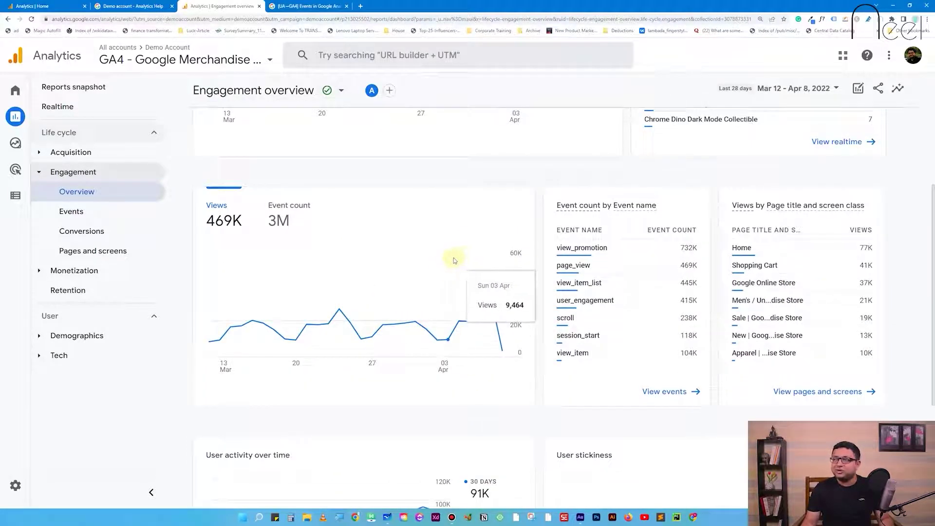
{"action": "left_click", "coordinate": [290, 204]}
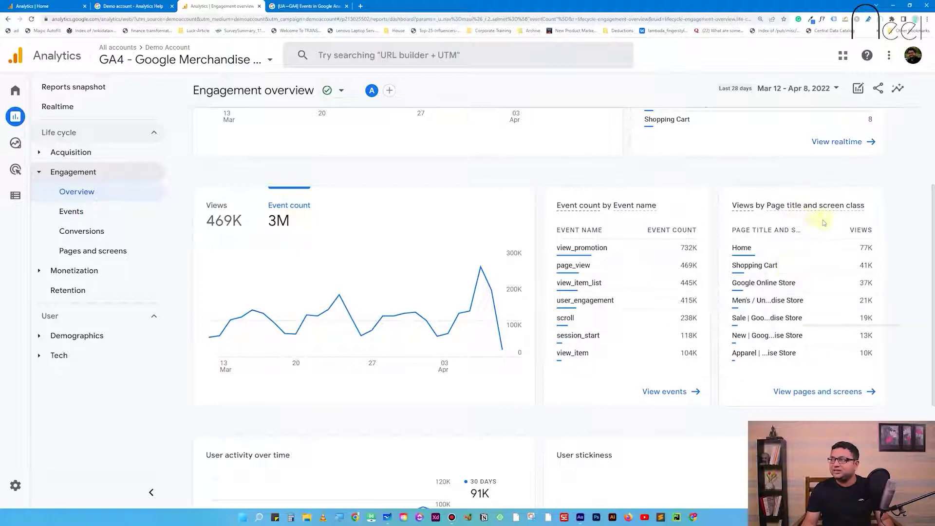
{"action": "scroll", "coordinate": [723, 319], "scroll_direction": "down", "scroll_amount": 2}
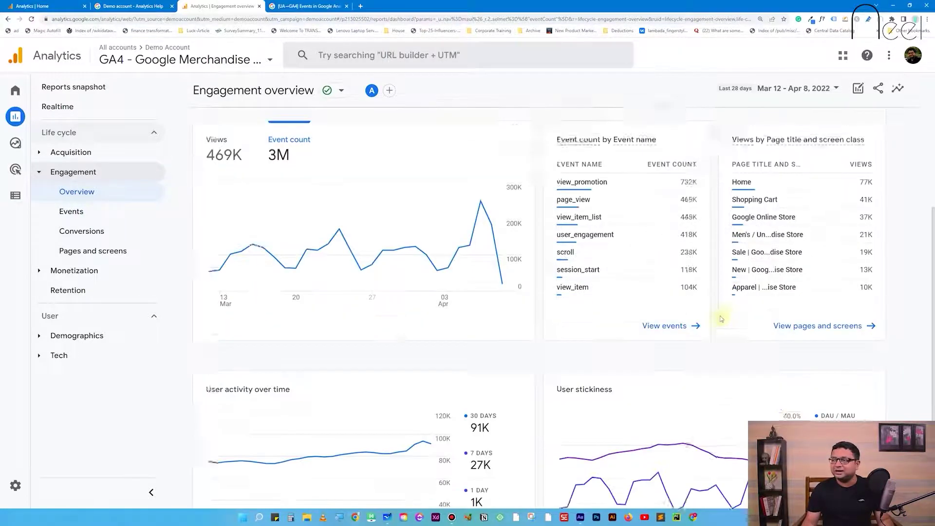
Step: Open the Engagement Events report and set its table to 100 rows per page
{"action": "left_click", "coordinate": [77, 211]}
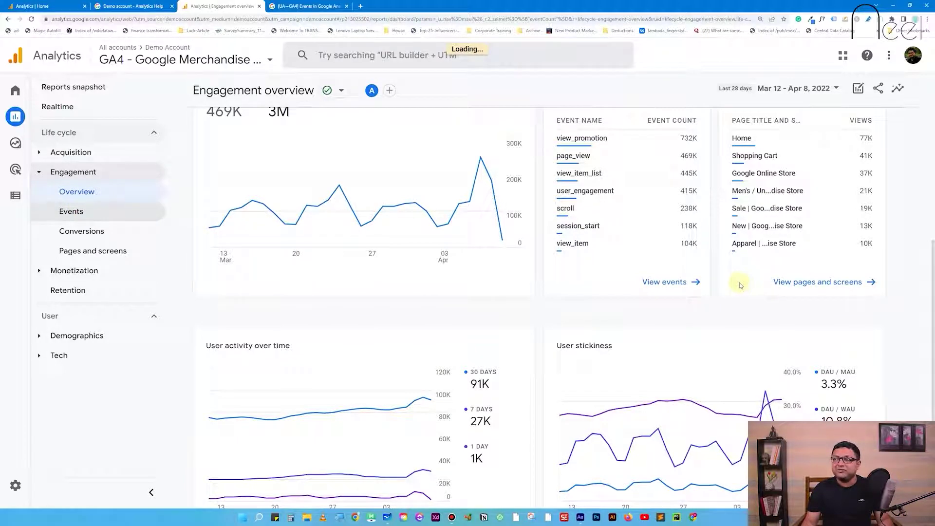
{"action": "scroll", "coordinate": [578, 220], "scroll_direction": "down", "scroll_amount": 3}
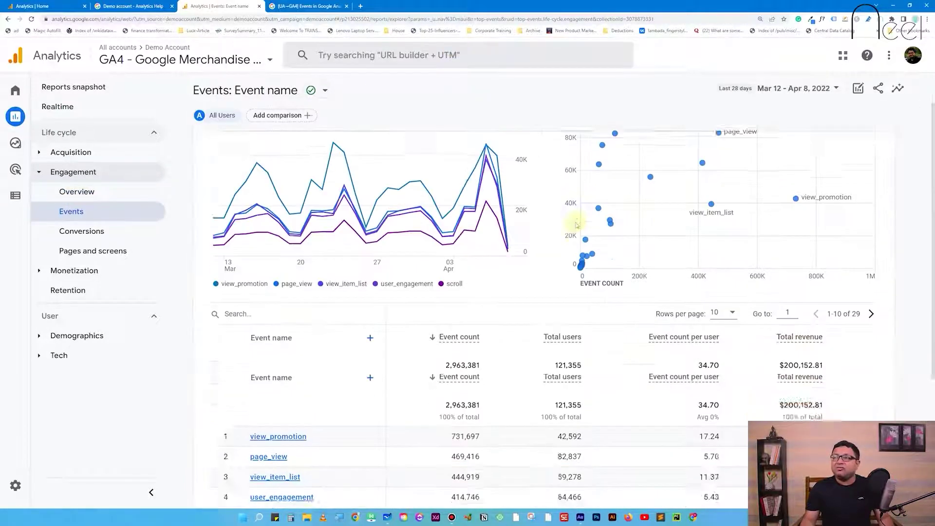
{"action": "scroll", "coordinate": [577, 225], "scroll_direction": "down", "scroll_amount": 2}
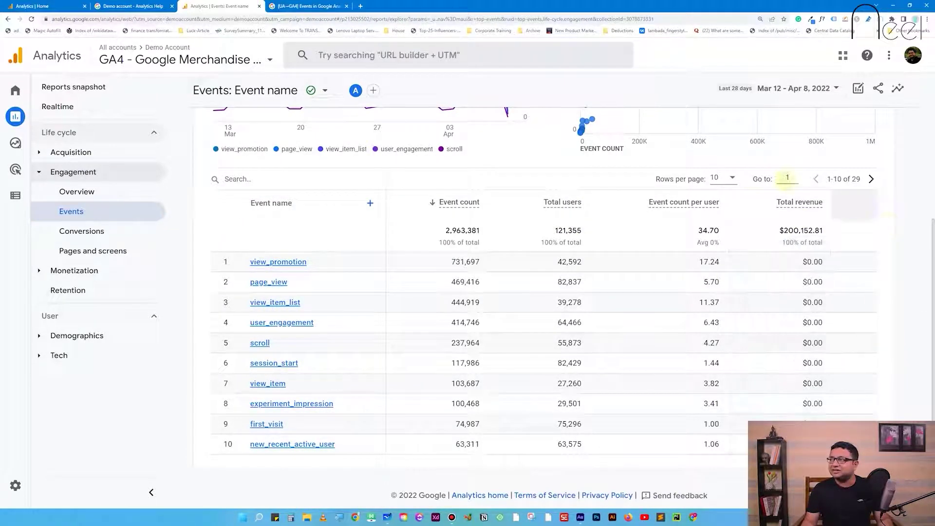
{"action": "left_click", "coordinate": [713, 181]}
{"action": "left_click", "coordinate": [715, 242]}
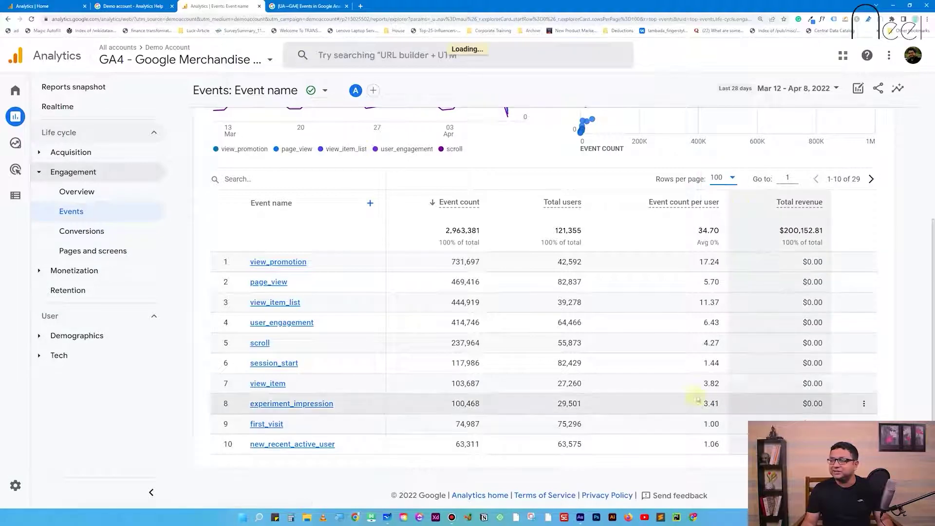
Step: Examine the full list of event names in the Events table, from view_promotion down to click
{"action": "scroll", "coordinate": [405, 270], "scroll_direction": "down", "scroll_amount": 8}
{"action": "scroll", "coordinate": [404, 270], "scroll_direction": "up", "scroll_amount": 10}
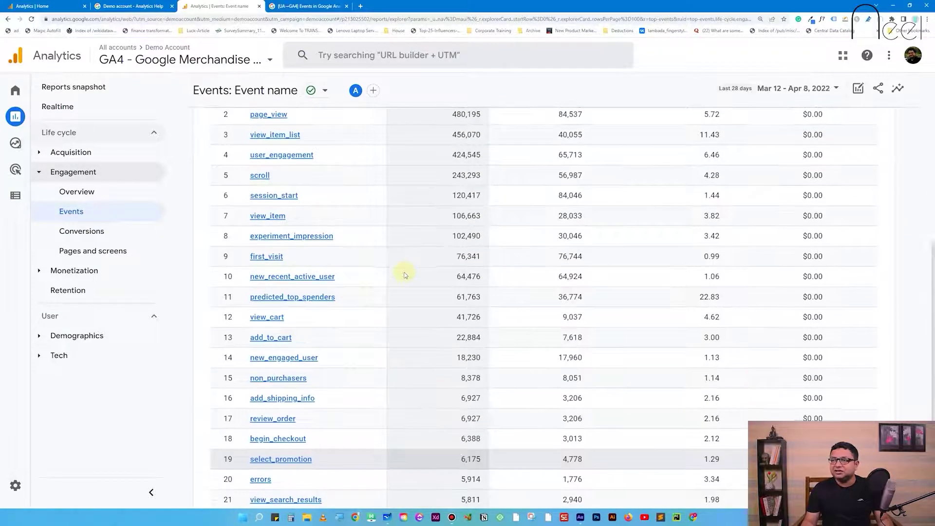
{"action": "scroll", "coordinate": [404, 275], "scroll_direction": "down", "scroll_amount": 5}
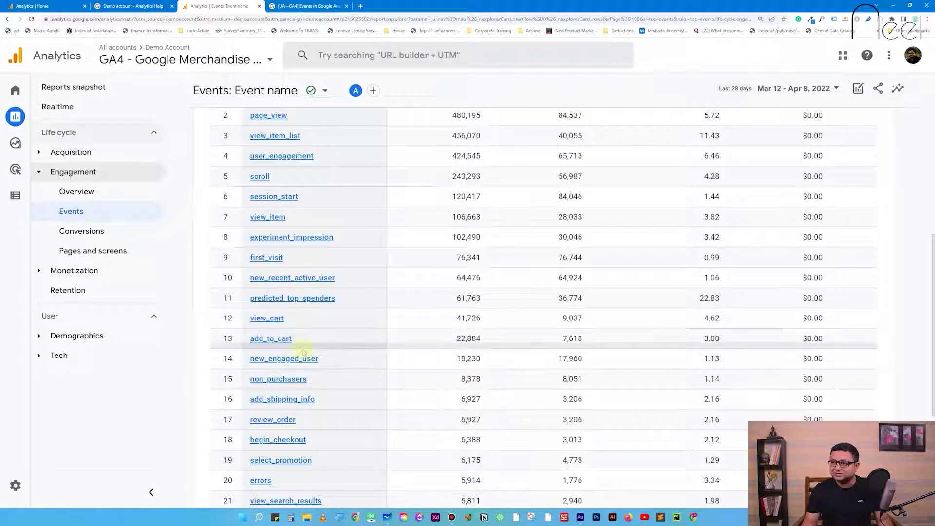
{"action": "scroll", "coordinate": [302, 363], "scroll_direction": "down", "scroll_amount": 2}
{"action": "scroll", "coordinate": [302, 367], "scroll_direction": "down", "scroll_amount": 3}
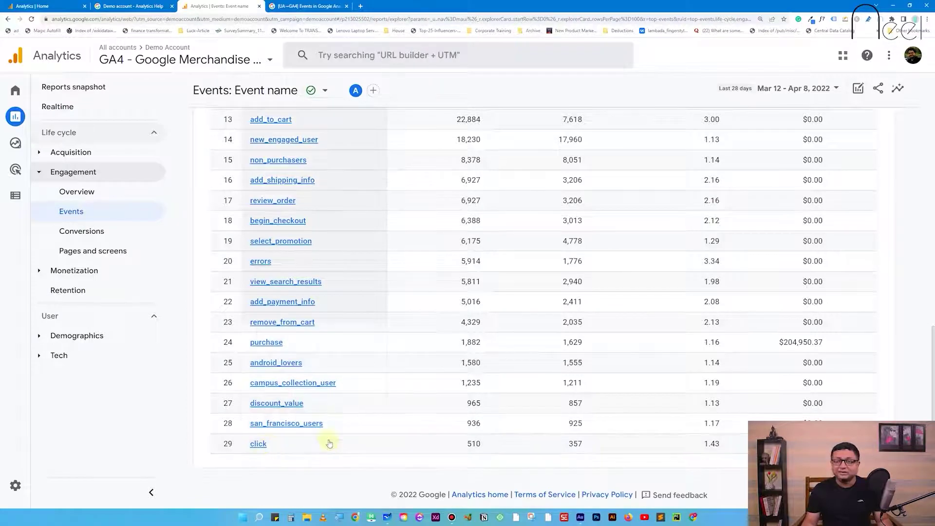
{"action": "scroll", "coordinate": [337, 456], "scroll_direction": "up", "scroll_amount": 8}
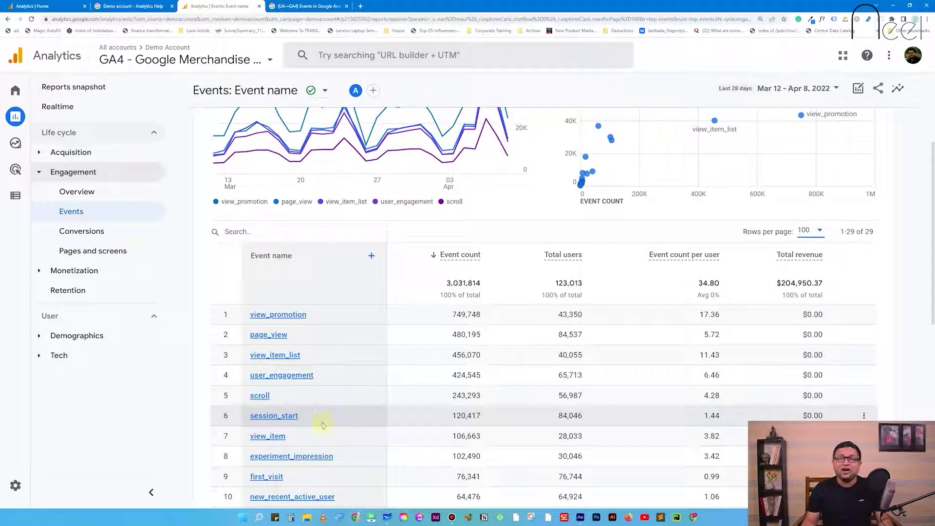
{"action": "scroll", "coordinate": [329, 312], "scroll_direction": "down", "scroll_amount": 3}
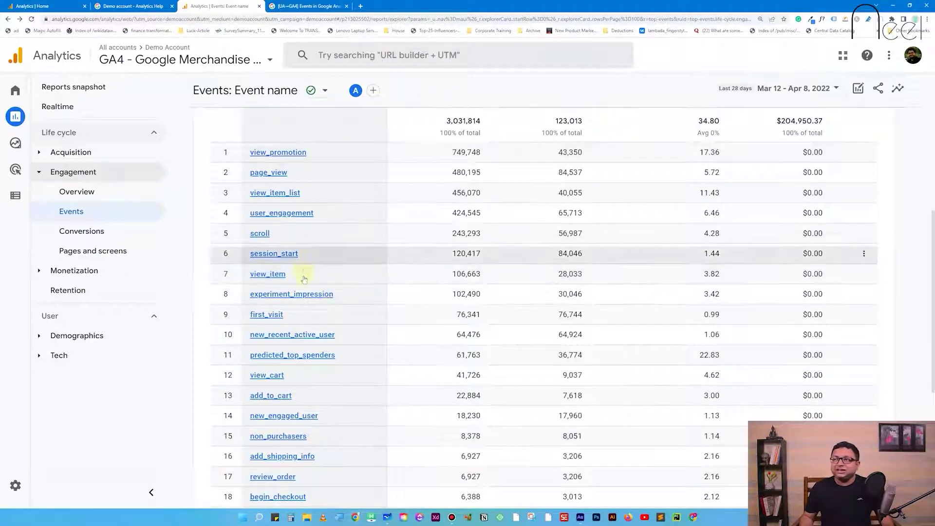
{"action": "scroll", "coordinate": [308, 303], "scroll_direction": "down", "scroll_amount": 2}
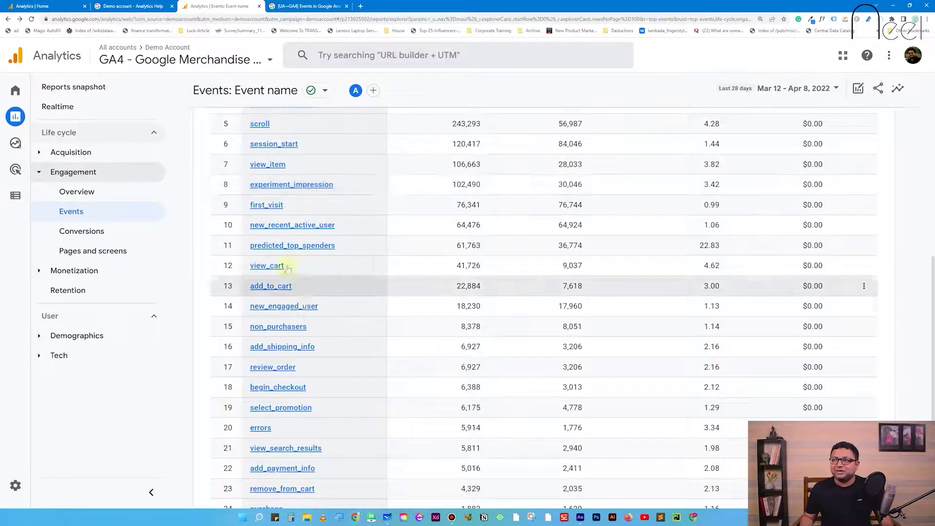
{"action": "scroll", "coordinate": [292, 197], "scroll_direction": "up", "scroll_amount": 2}
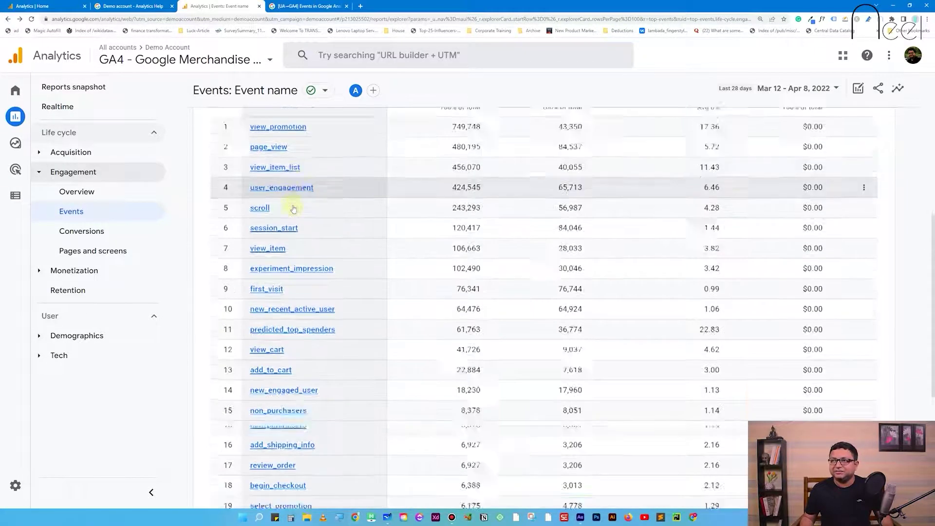
{"action": "scroll", "coordinate": [282, 205], "scroll_direction": "down", "scroll_amount": 2}
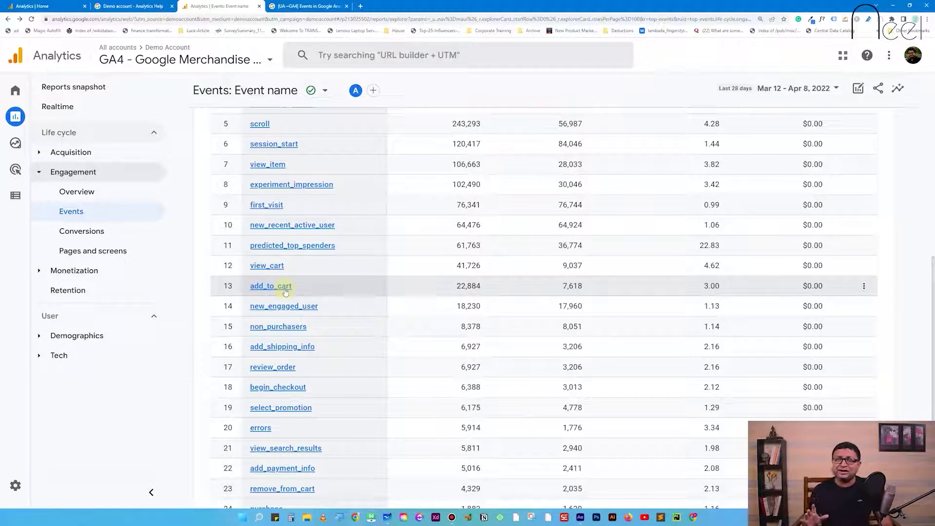
{"action": "scroll", "coordinate": [297, 331], "scroll_direction": "down", "scroll_amount": 4}
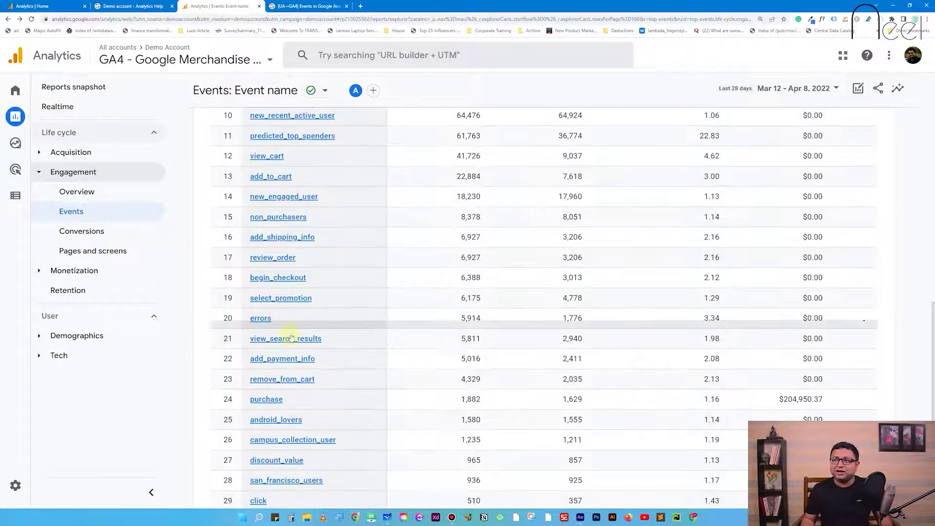
{"action": "scroll", "coordinate": [307, 279], "scroll_direction": "up", "scroll_amount": 5}
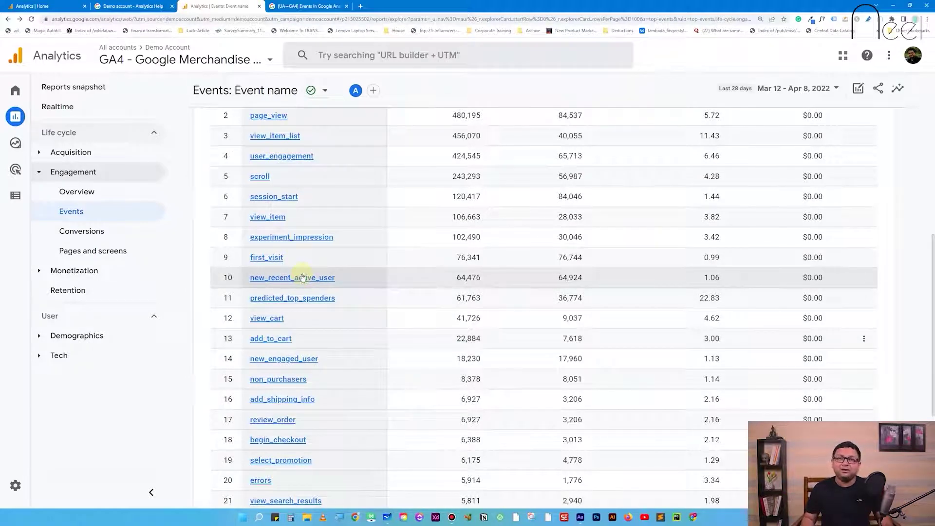
Step: Examine the Event count per user and Total revenue columns of the Events table, including the purchase row
{"action": "scroll", "coordinate": [438, 263], "scroll_direction": "up", "scroll_amount": 5}
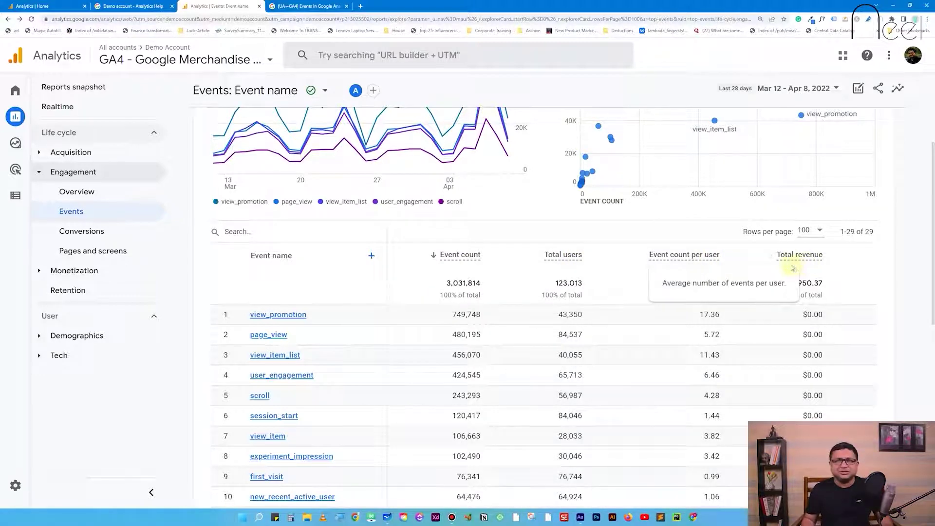
{"action": "scroll", "coordinate": [827, 320], "scroll_direction": "down", "scroll_amount": 3}
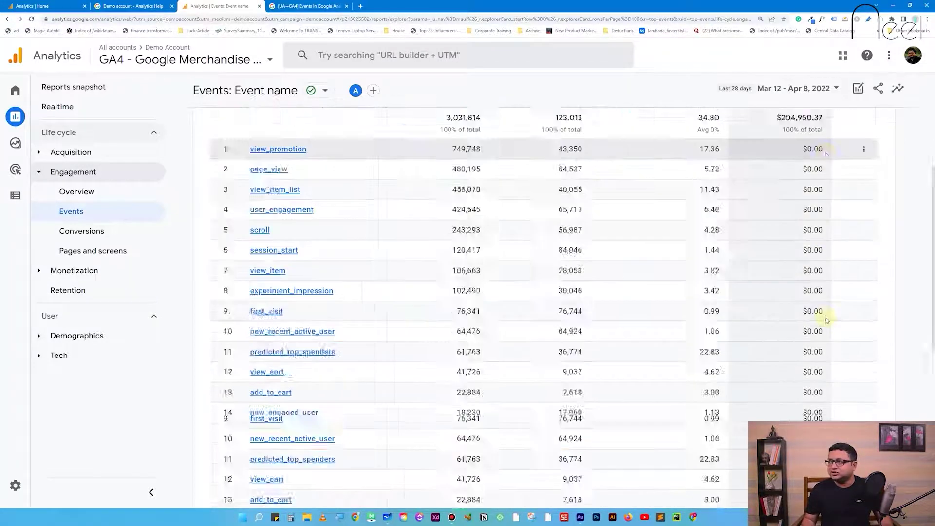
{"action": "scroll", "coordinate": [827, 317], "scroll_direction": "down", "scroll_amount": 5}
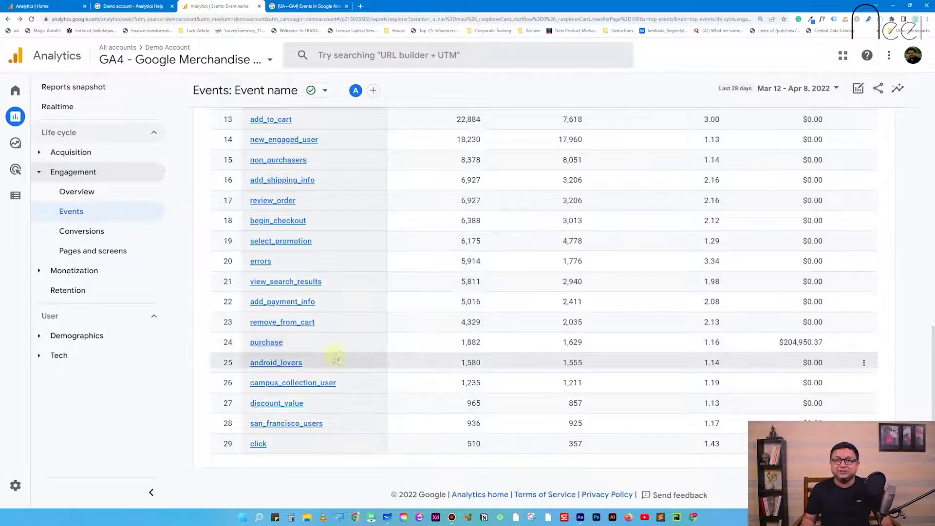
{"action": "scroll", "coordinate": [334, 359], "scroll_direction": "up", "scroll_amount": 8}
{"action": "scroll", "coordinate": [331, 340], "scroll_direction": "down", "scroll_amount": 6}
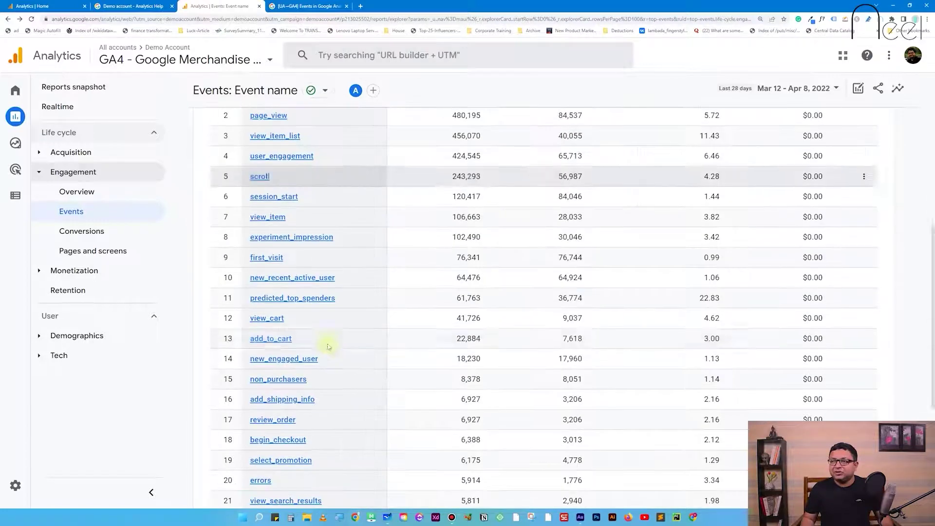
Step: Open the add_to_cart event's detail report and look through the list of other selectable events
{"action": "left_click", "coordinate": [271, 337]}
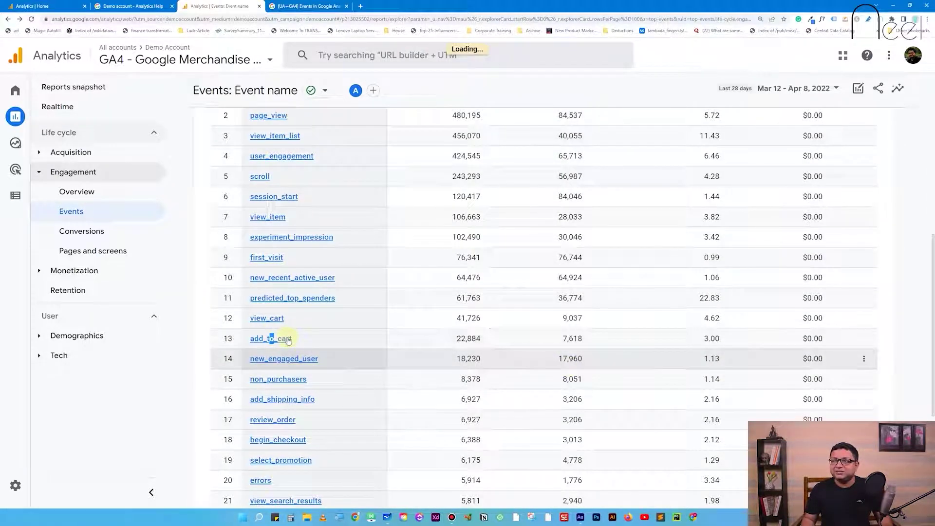
{"action": "left_click", "coordinate": [288, 339]}
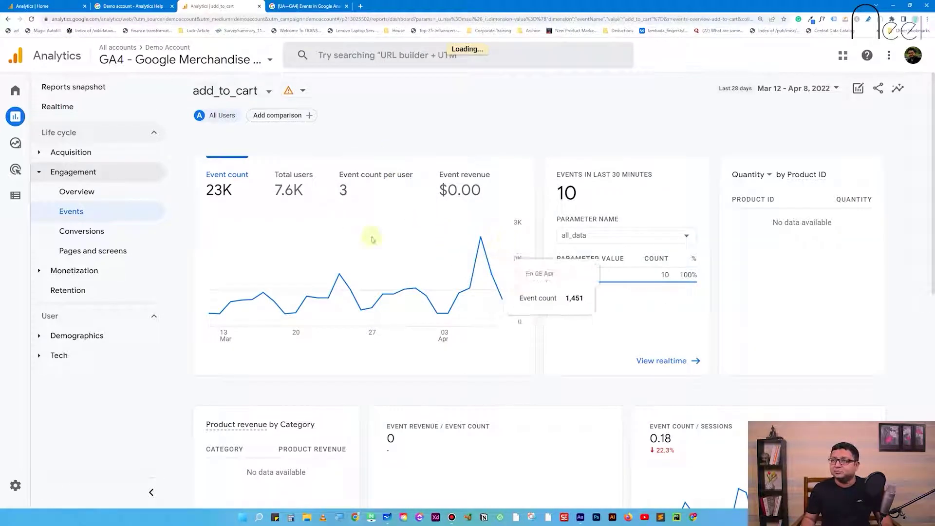
{"action": "left_click", "coordinate": [269, 94]}
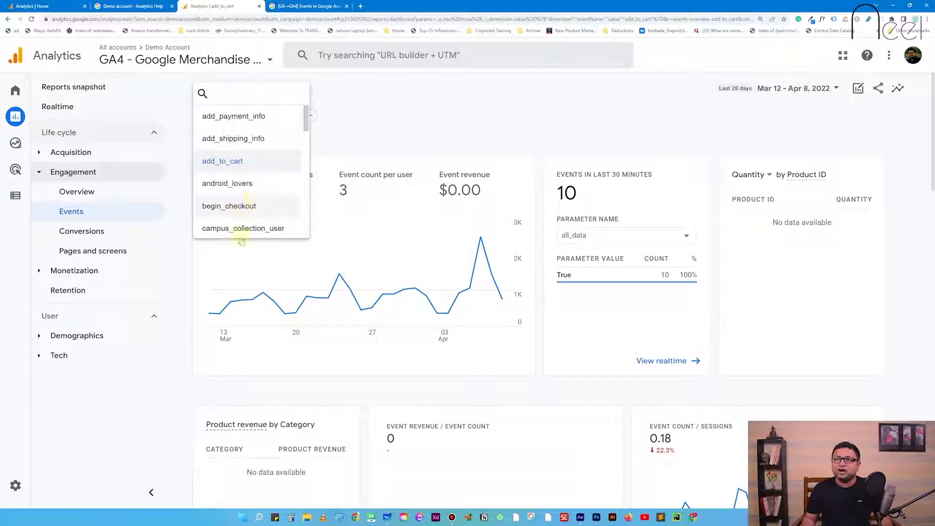
{"action": "scroll", "coordinate": [251, 215], "scroll_direction": "down", "scroll_amount": 2}
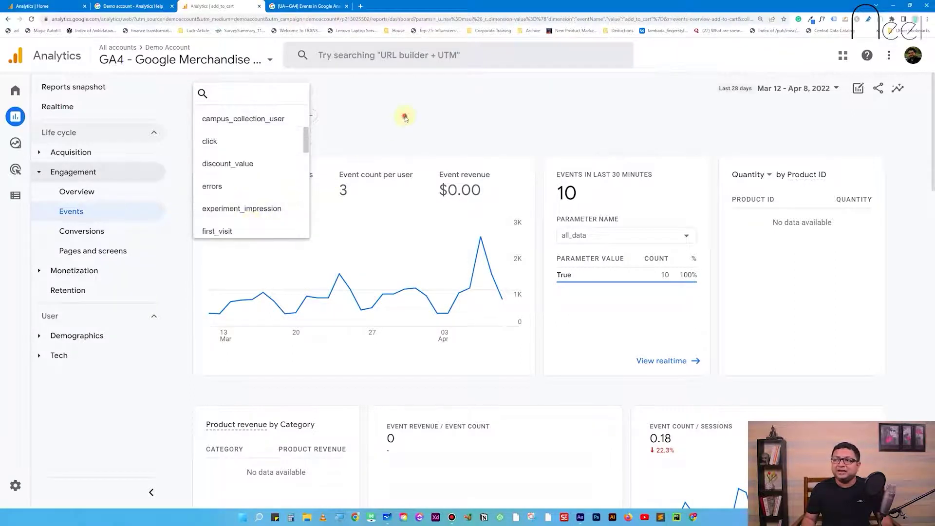
{"action": "left_click", "coordinate": [423, 186]}
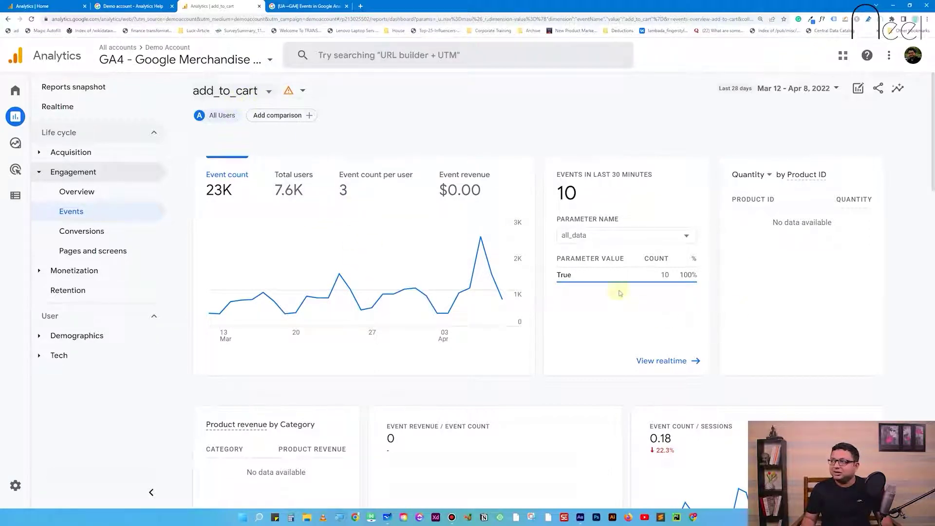
Step: Examine the add_to_cart report's revenue, sessions and country cards, down to the PAGE_TITLE and PAGE_LOCATION parameter cards
{"action": "scroll", "coordinate": [572, 301], "scroll_direction": "down", "scroll_amount": 5}
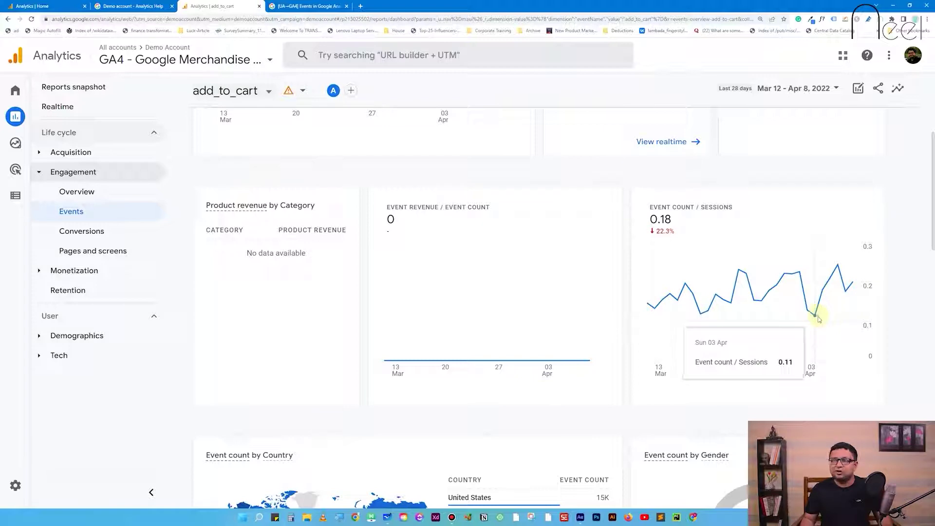
{"action": "scroll", "coordinate": [546, 294], "scroll_direction": "down", "scroll_amount": 2}
{"action": "scroll", "coordinate": [546, 294], "scroll_direction": "down", "scroll_amount": 6}
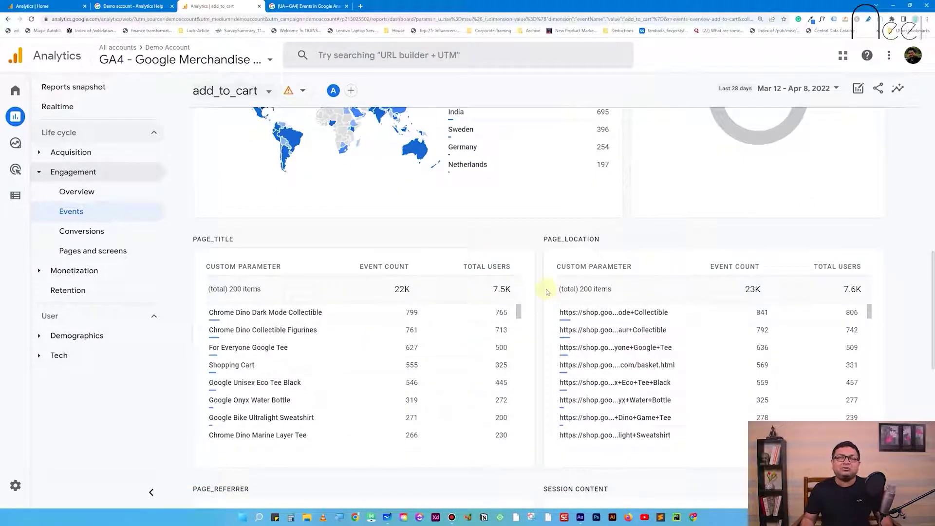
{"action": "scroll", "coordinate": [557, 314], "scroll_direction": "down", "scroll_amount": 10}
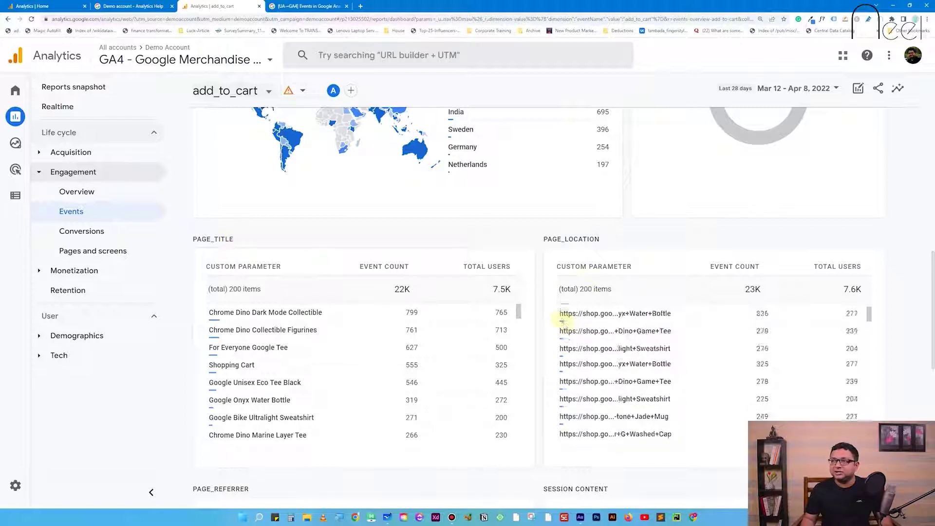
{"action": "scroll", "coordinate": [551, 345], "scroll_direction": "up", "scroll_amount": 3}
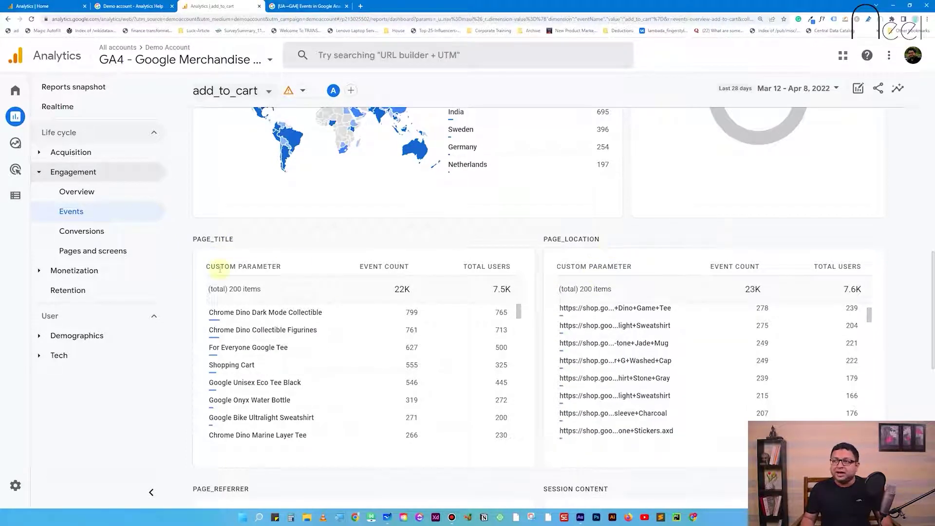
Step: Examine the PAGE_TITLE card's Custom parameter column and its Chrome Dino Dark Mode Collectible row
{"action": "left_click_drag", "start_coordinate": [207, 266], "coordinate": [291, 270]}
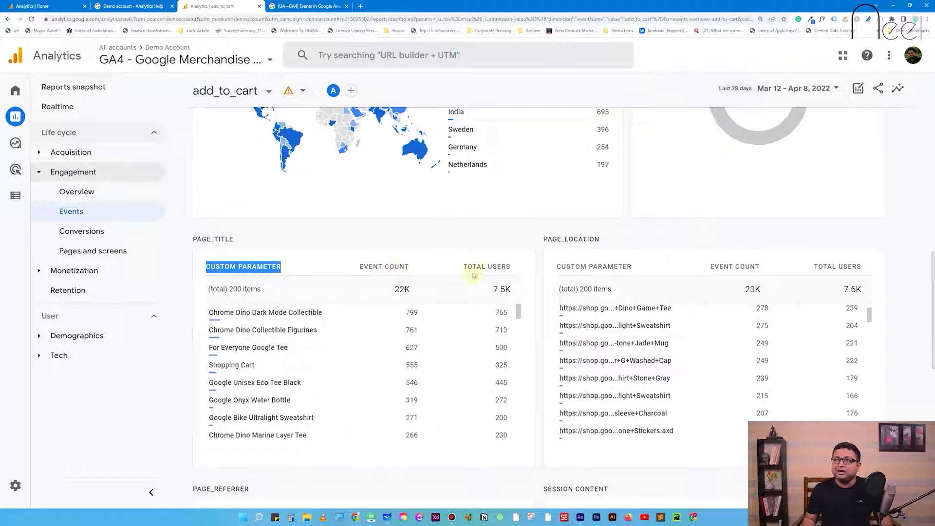
{"action": "left_click", "coordinate": [398, 236]}
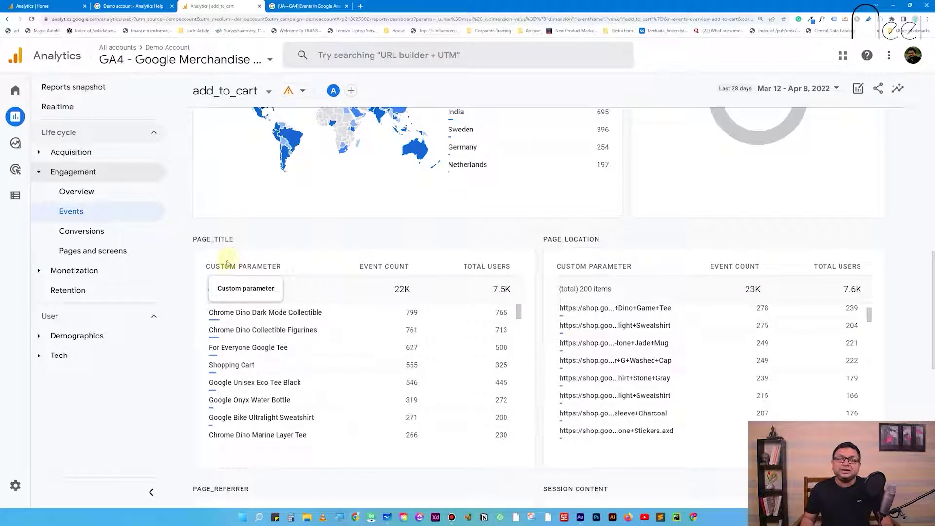
{"action": "triple_click", "coordinate": [327, 312]}
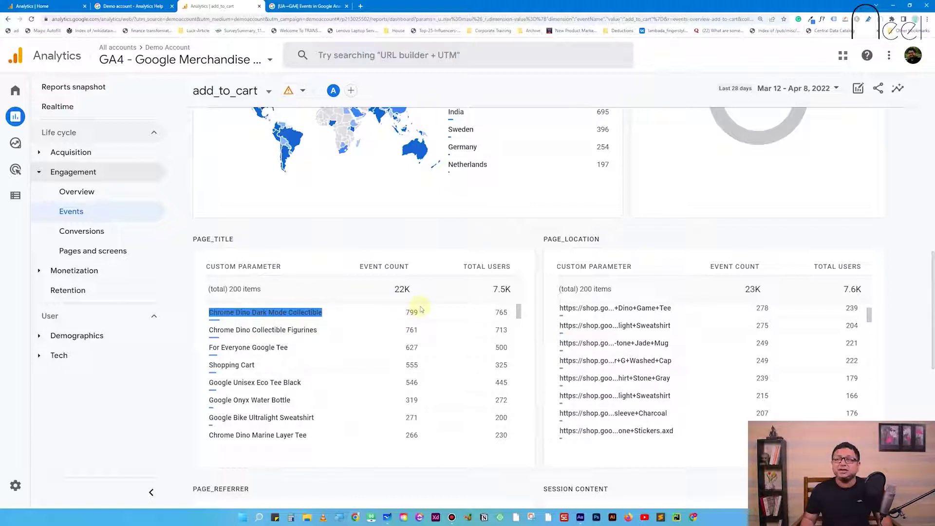
{"action": "left_click", "coordinate": [343, 227]}
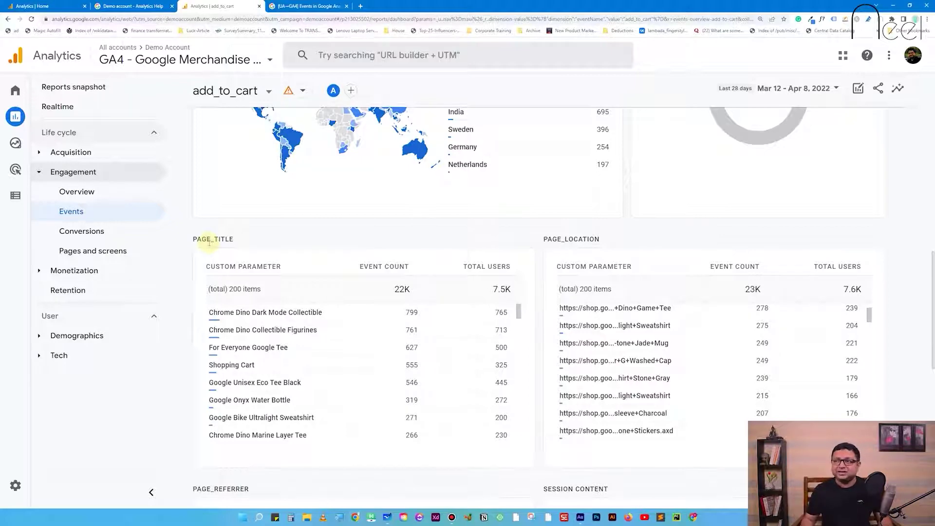
Step: Examine the PAGE_LOCATION, PAGE_REFERRER, SESSION CONTENT and SESSION KEYWORD cards, and return to the Event count by Country card
{"action": "scroll", "coordinate": [582, 268], "scroll_direction": "down", "scroll_amount": 7}
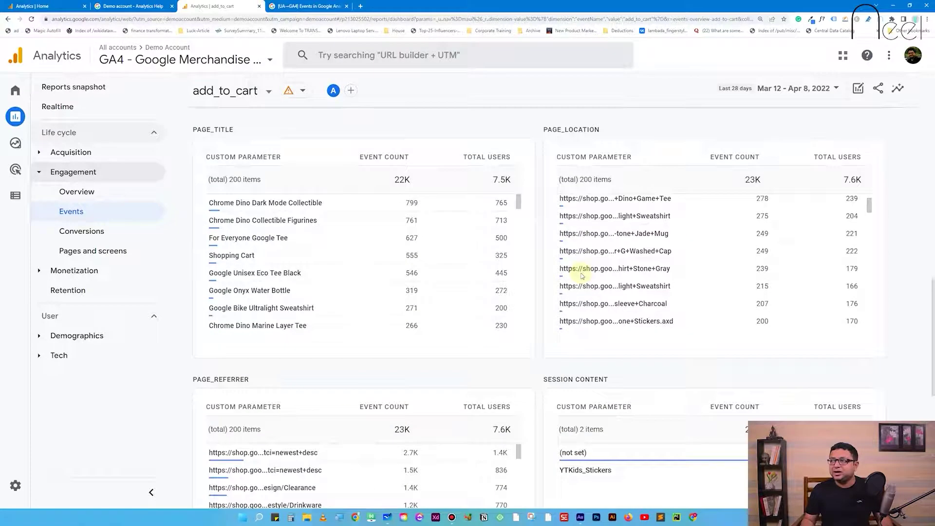
{"action": "scroll", "coordinate": [591, 259], "scroll_direction": "up", "scroll_amount": 4}
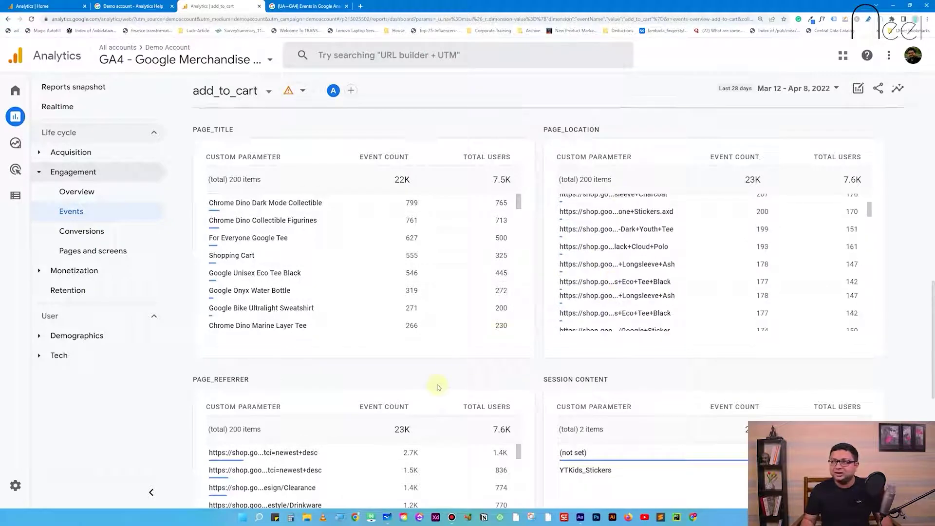
{"action": "scroll", "coordinate": [439, 382], "scroll_direction": "down", "scroll_amount": 2}
{"action": "scroll", "coordinate": [389, 350], "scroll_direction": "down", "scroll_amount": 2}
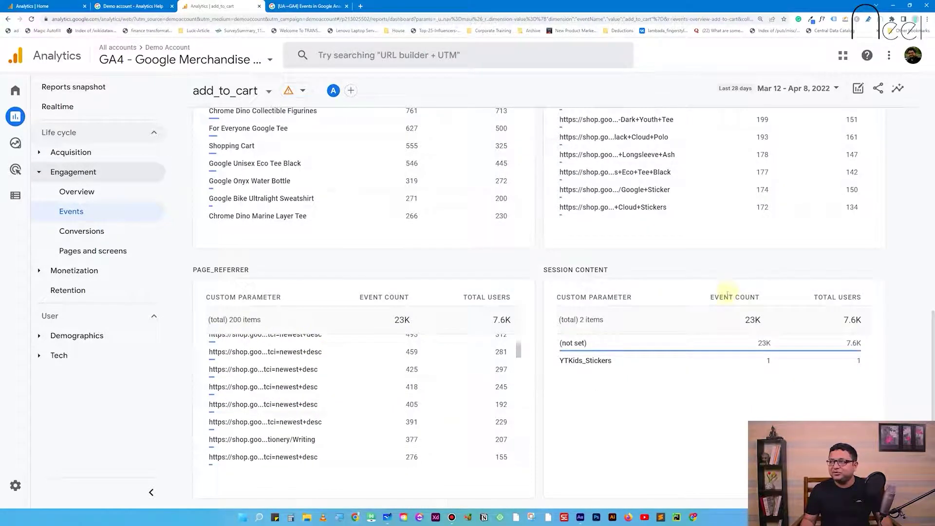
{"action": "scroll", "coordinate": [612, 219], "scroll_direction": "down", "scroll_amount": 7}
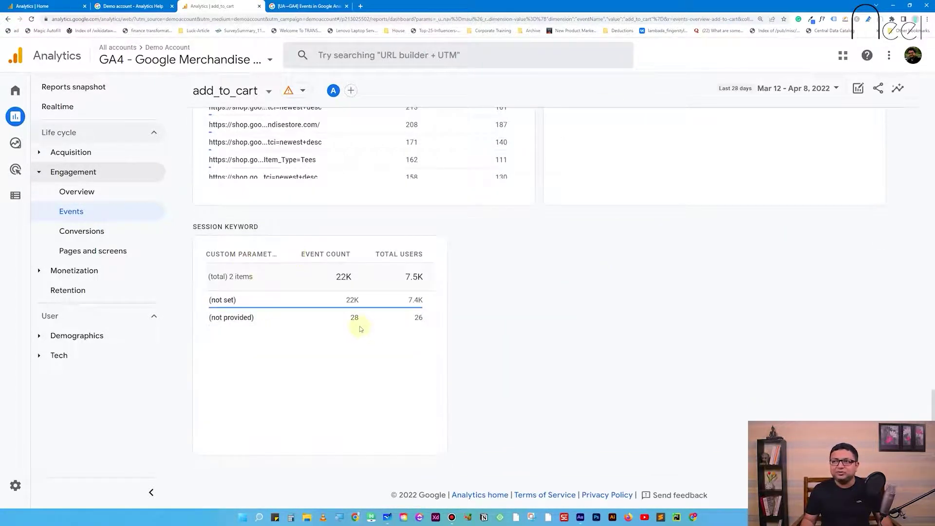
{"action": "scroll", "coordinate": [361, 328], "scroll_direction": "up", "scroll_amount": 9}
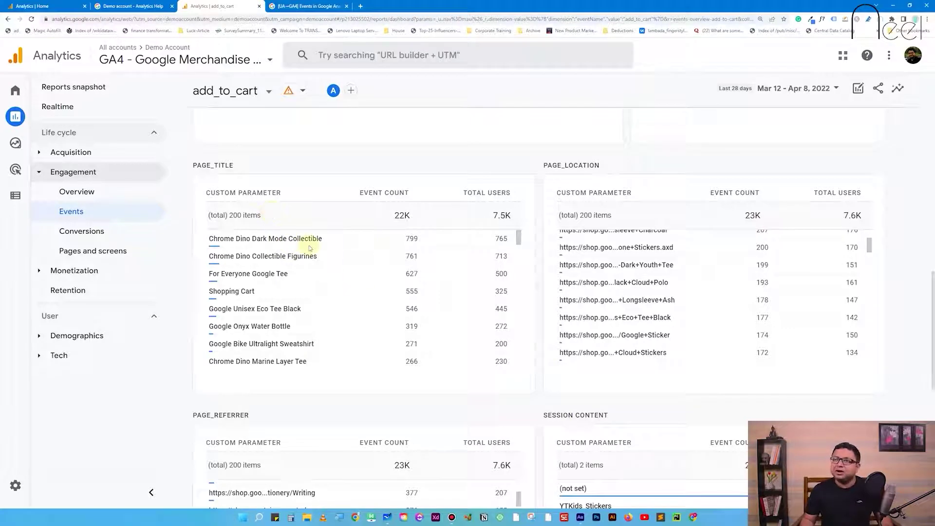
{"action": "scroll", "coordinate": [308, 251], "scroll_direction": "up", "scroll_amount": 5}
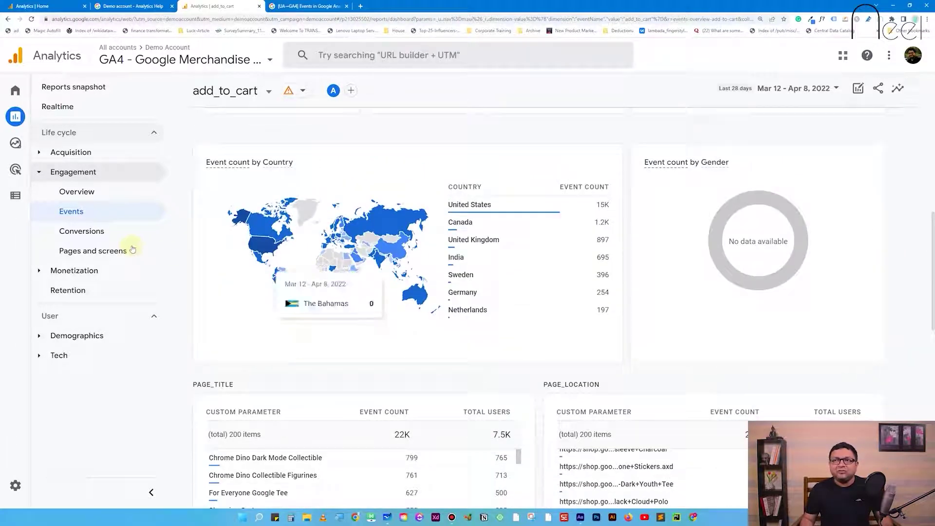
Step: View the event table of the Conversions report and the page table of the Pages and screens report under Engagement
{"action": "left_click", "coordinate": [122, 232]}
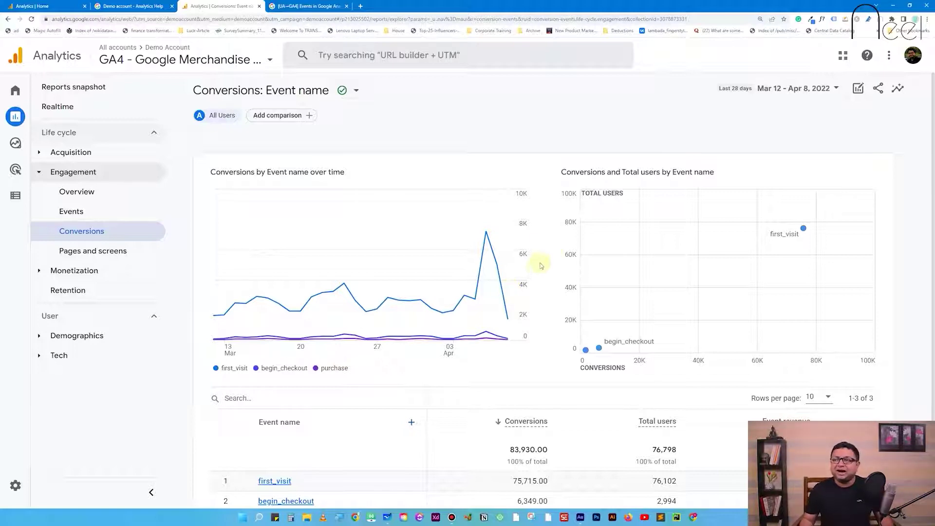
{"action": "scroll", "coordinate": [536, 259], "scroll_direction": "down", "scroll_amount": 2}
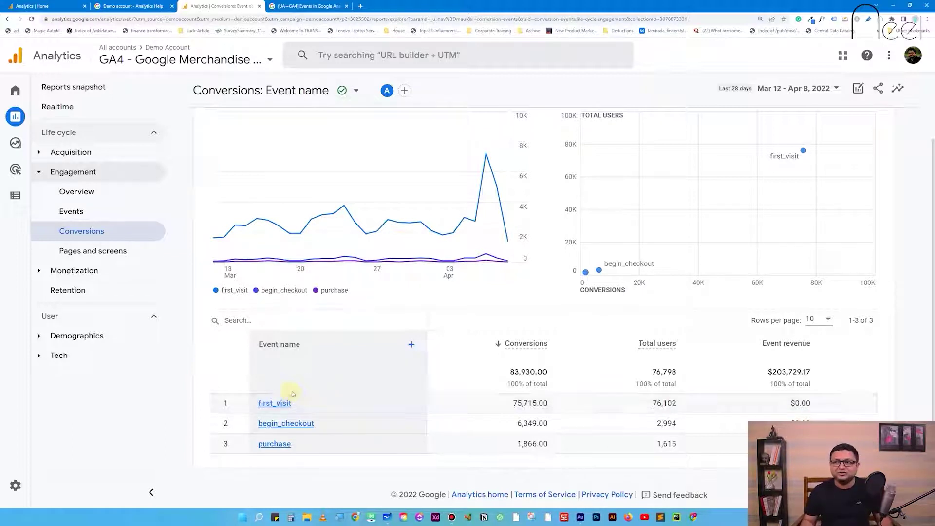
{"action": "left_click", "coordinate": [115, 252]}
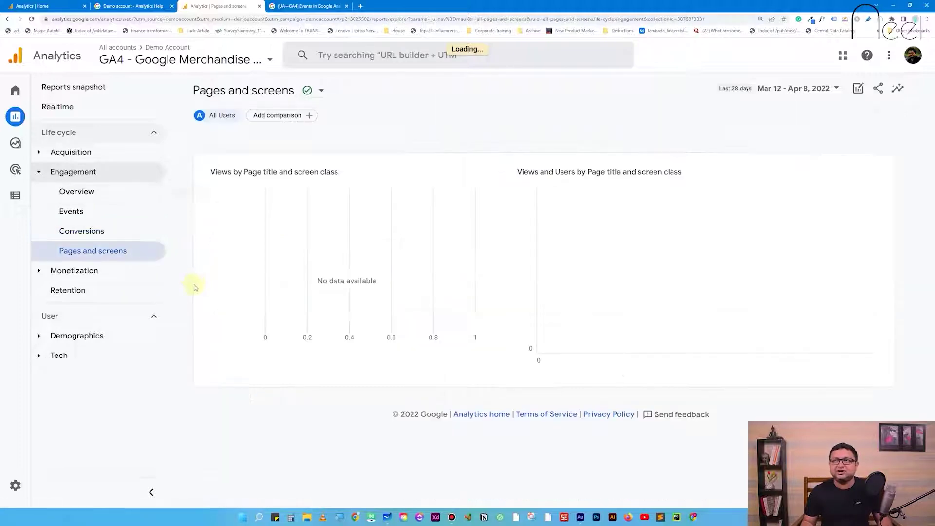
{"action": "scroll", "coordinate": [324, 333], "scroll_direction": "down", "scroll_amount": 4}
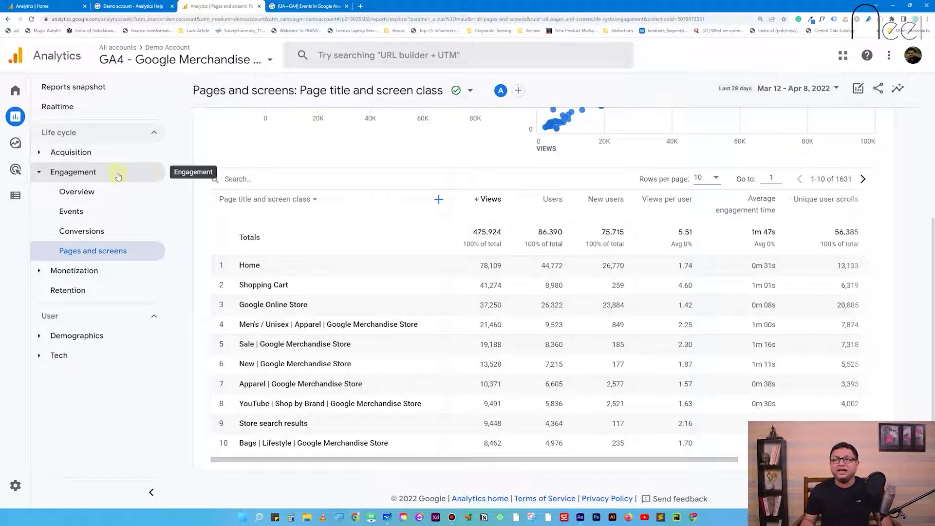
{"action": "left_click", "coordinate": [94, 180]}
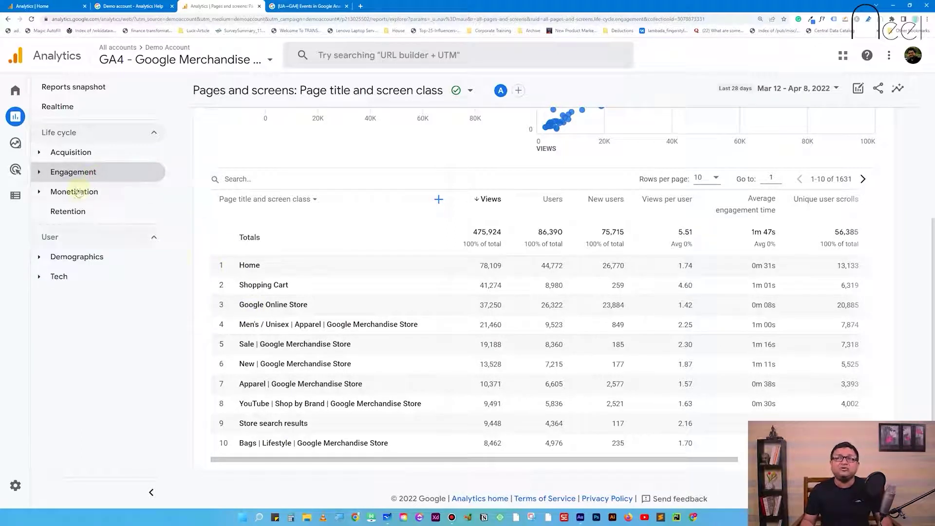
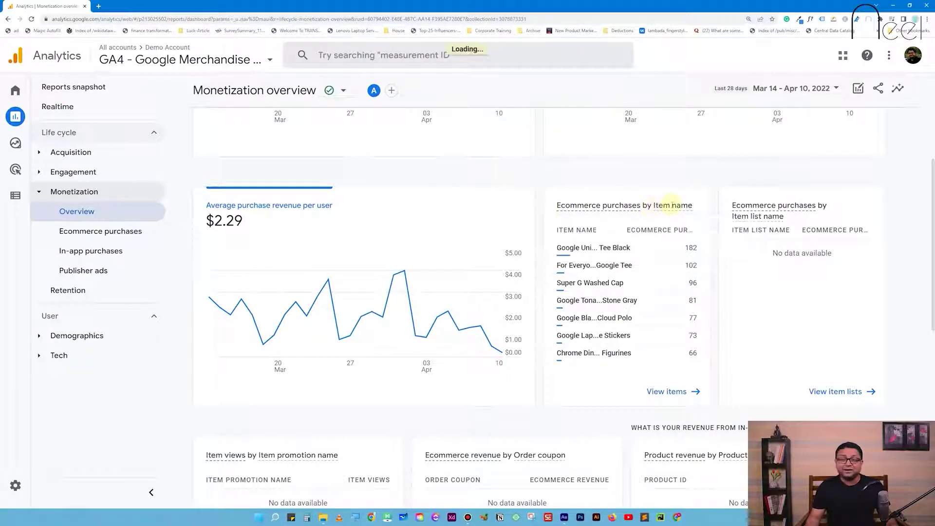
Step: Examine the Ecommerce purchases by Item name card in the Monetization overview and open its full item report
{"action": "mouse_move", "coordinate": [672, 205]}
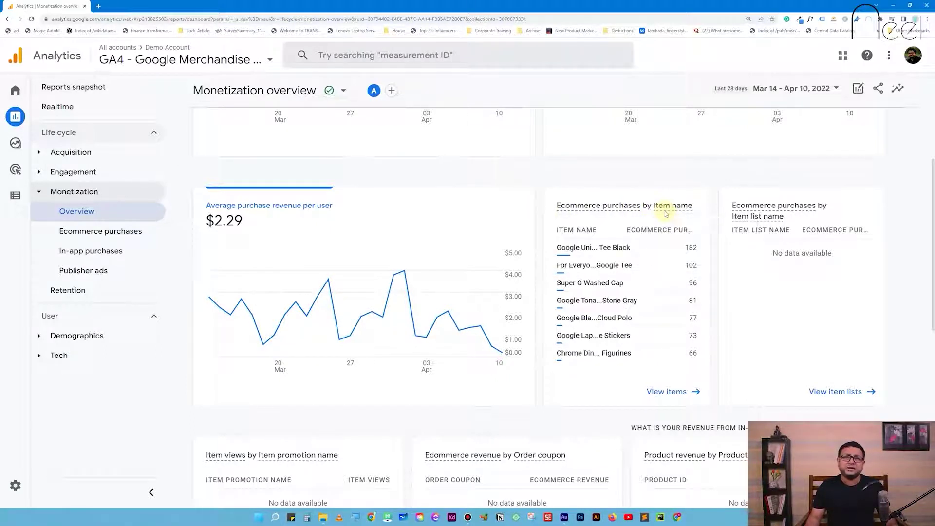
{"action": "mouse_move", "coordinate": [671, 254]}
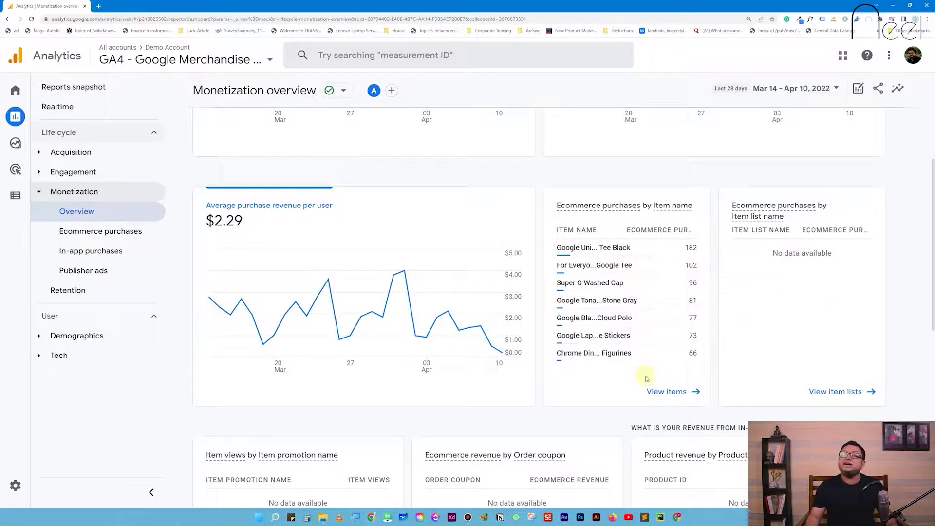
{"action": "left_click", "coordinate": [672, 393]}
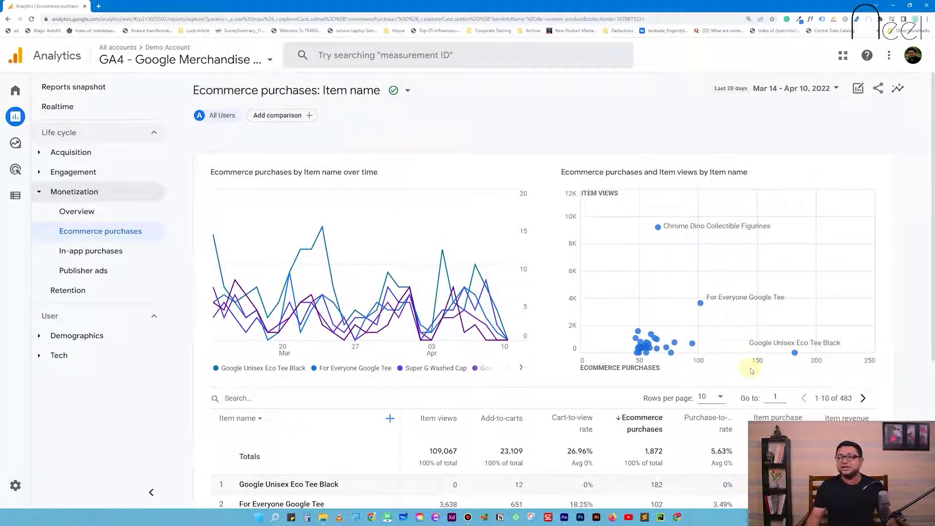
Step: Sort the Ecommerce purchases item table by Item views, and re-sort it by Item revenue
{"action": "scroll", "coordinate": [624, 299], "scroll_direction": "down", "scroll_amount": 2}
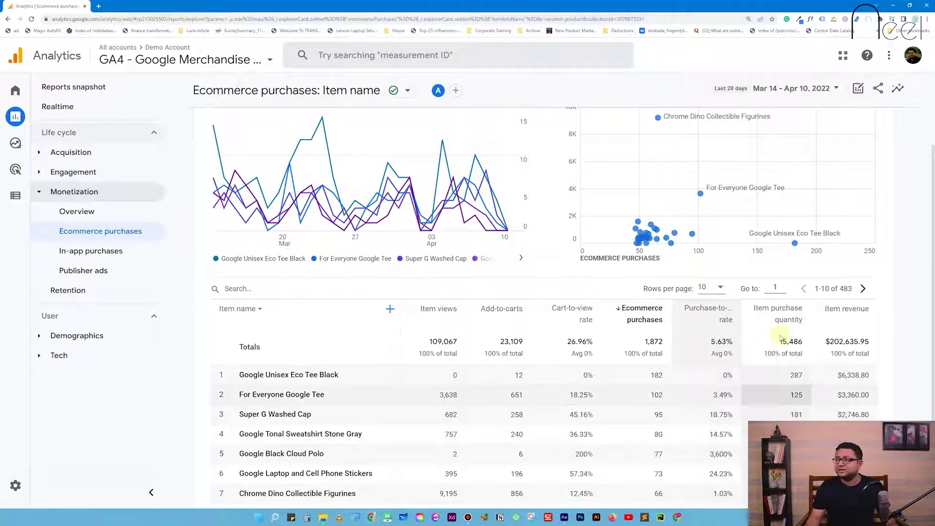
{"action": "scroll", "coordinate": [897, 381], "scroll_direction": "down", "scroll_amount": 2}
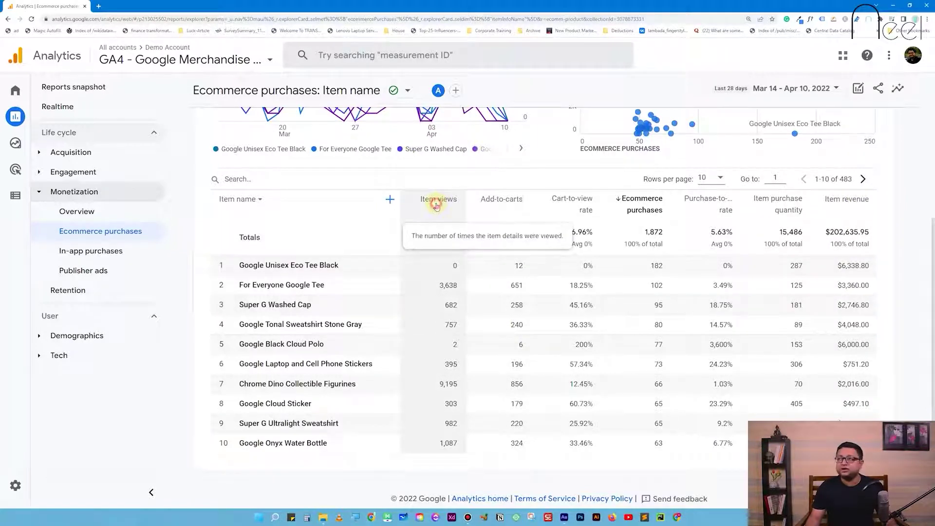
{"action": "left_click", "coordinate": [438, 205]}
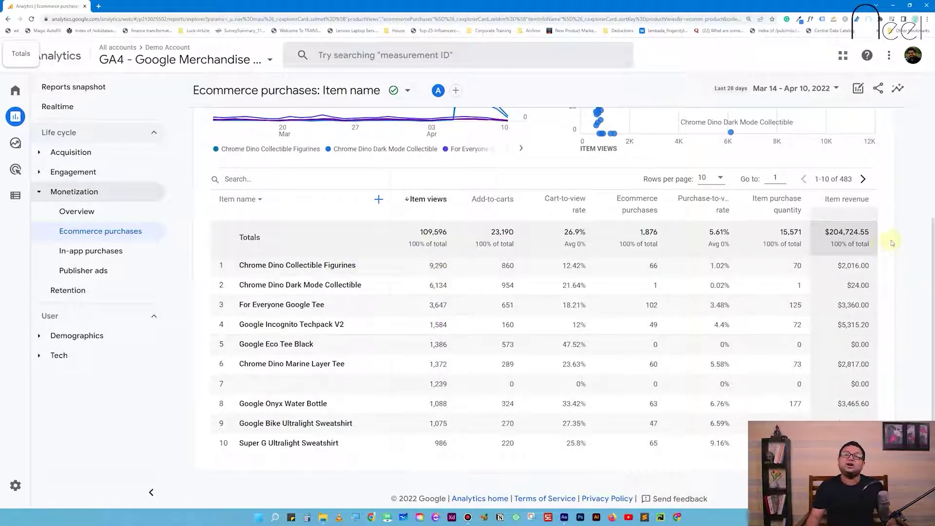
{"action": "left_click", "coordinate": [885, 214]}
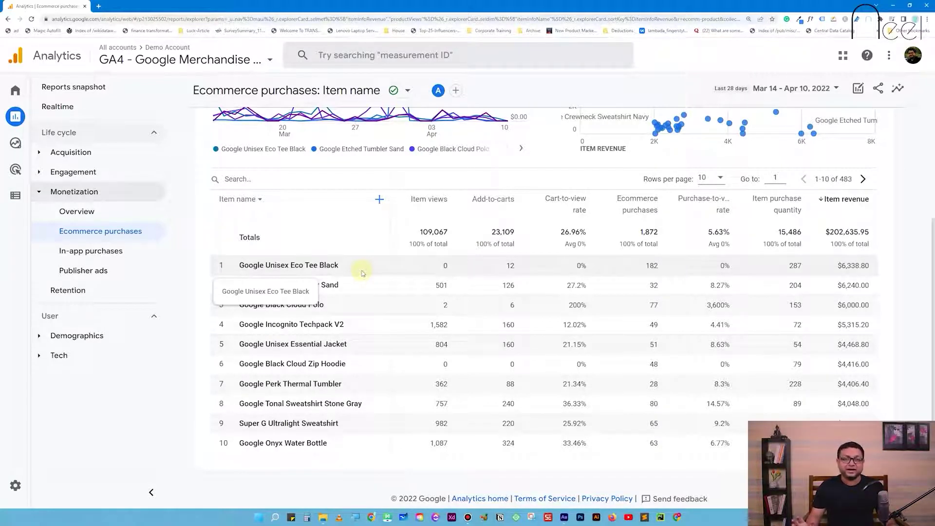
Step: Switch to the Dummy Ecommerce Shop site and look over the New In products and their cart options
{"action": "key", "text": "ctrl+Tab"}
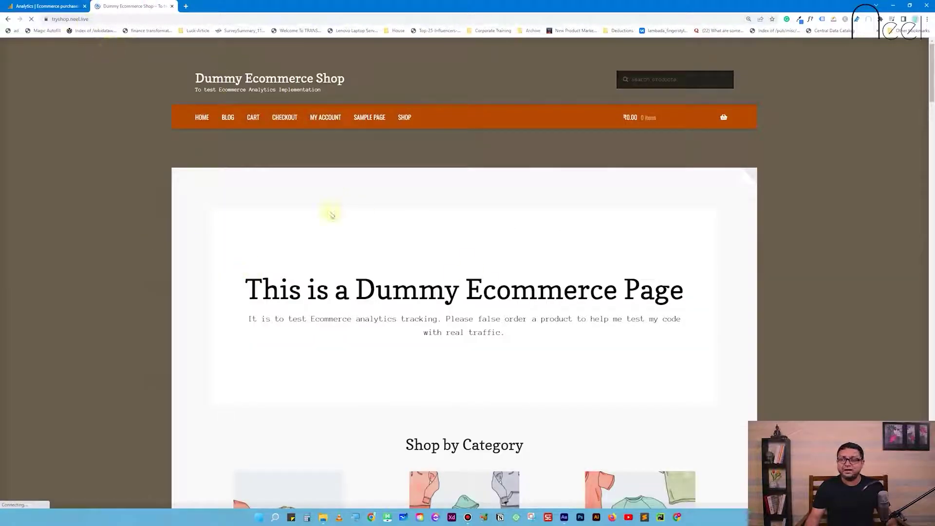
{"action": "scroll", "coordinate": [368, 274], "scroll_direction": "down", "scroll_amount": 15}
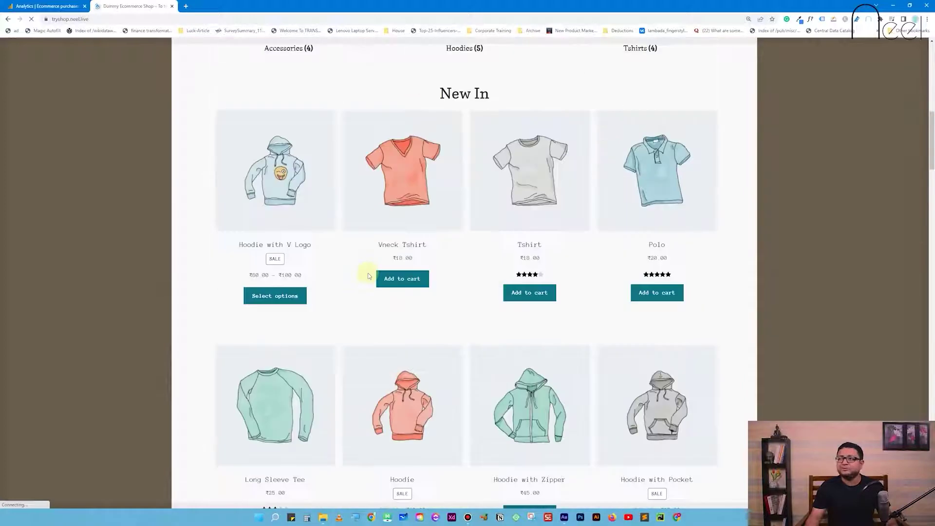
{"action": "scroll", "coordinate": [384, 266], "scroll_direction": "up", "scroll_amount": 4}
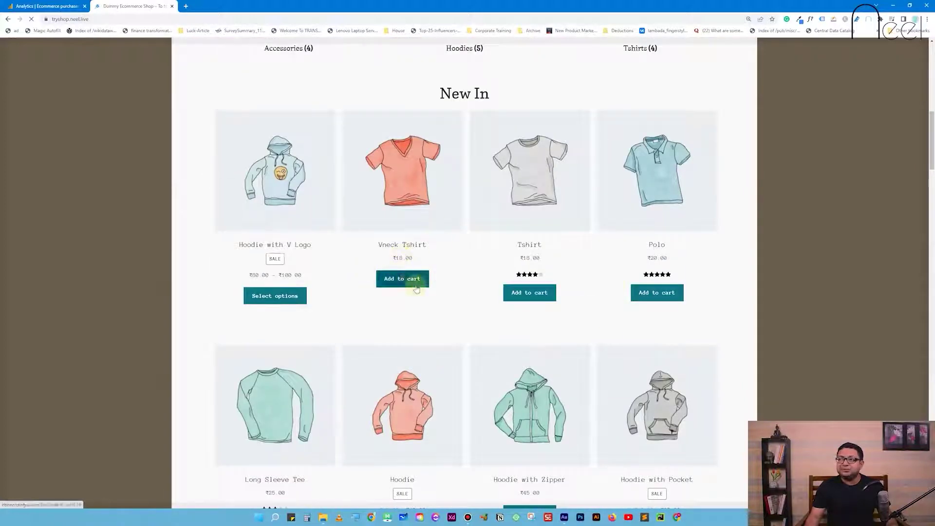
Step: Open the Vneck Tshirt product page in the dummy shop and look over its cart option, description and related products
{"action": "scroll", "coordinate": [415, 283], "scroll_direction": "up", "scroll_amount": 2}
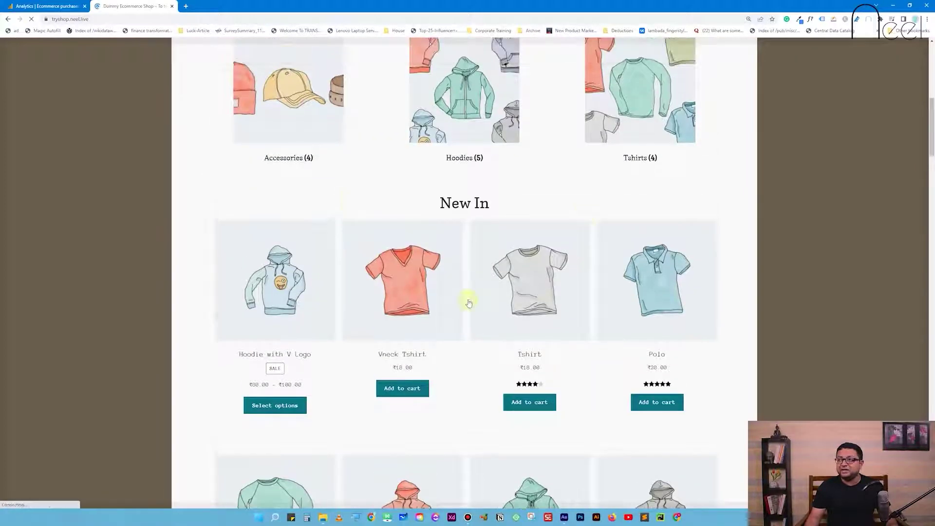
{"action": "left_click", "coordinate": [421, 274]}
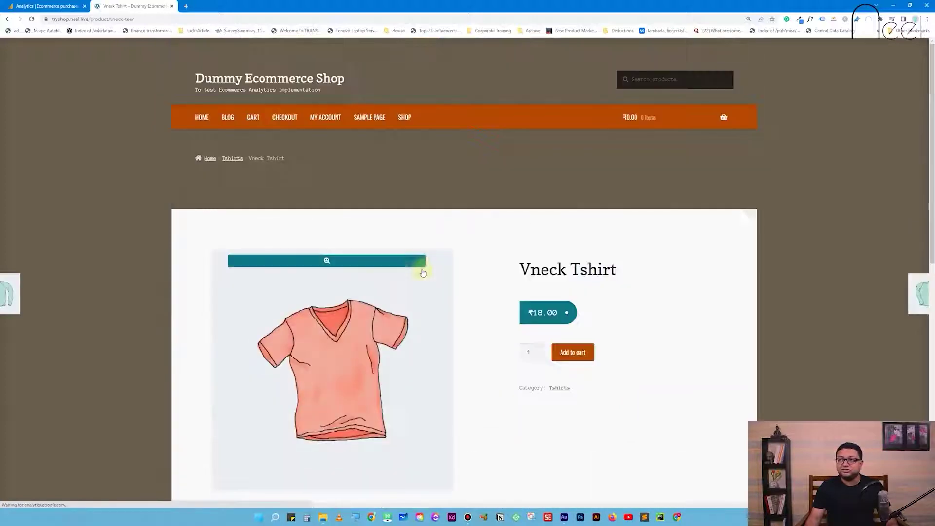
{"action": "scroll", "coordinate": [563, 258], "scroll_direction": "down", "scroll_amount": 4}
{"action": "scroll", "coordinate": [486, 273], "scroll_direction": "down", "scroll_amount": 4}
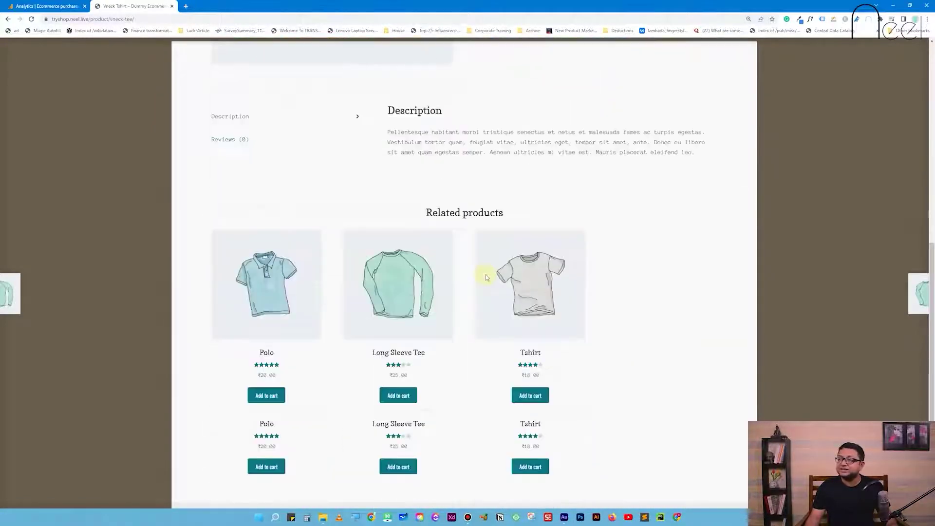
{"action": "scroll", "coordinate": [484, 287], "scroll_direction": "up", "scroll_amount": 6}
{"action": "left_click", "coordinate": [584, 243]}
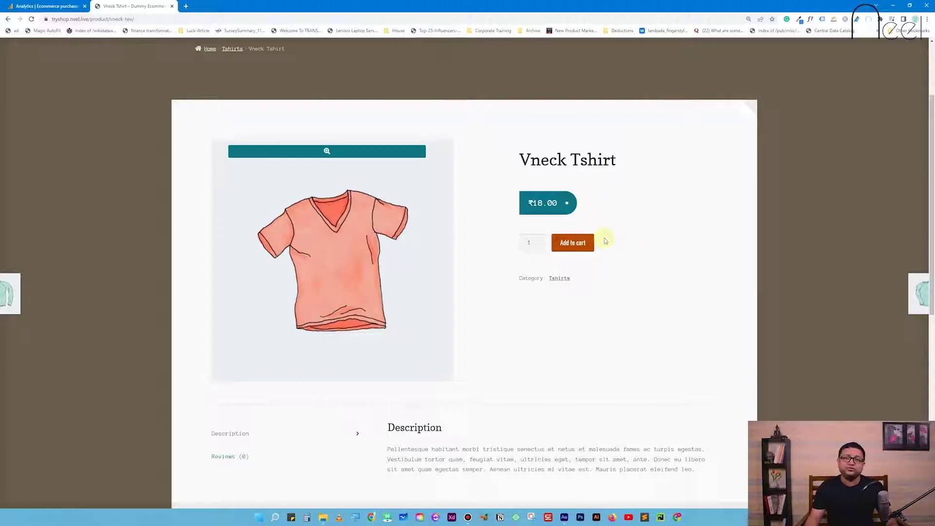
{"action": "scroll", "coordinate": [375, 198], "scroll_direction": "up", "scroll_amount": 3}
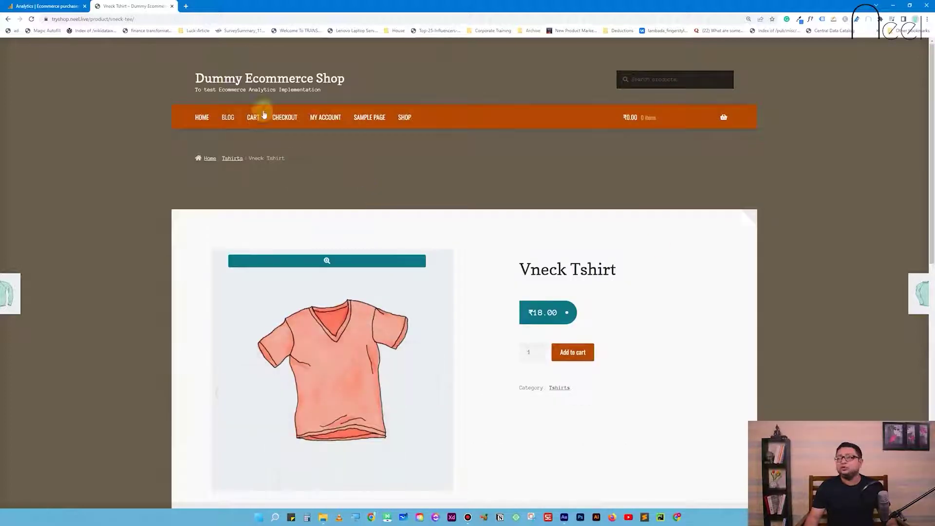
Step: Switch back to Google Analytics and open the Retention overview to view its New users and User retention by cohort charts
{"action": "left_click", "coordinate": [85, 4]}
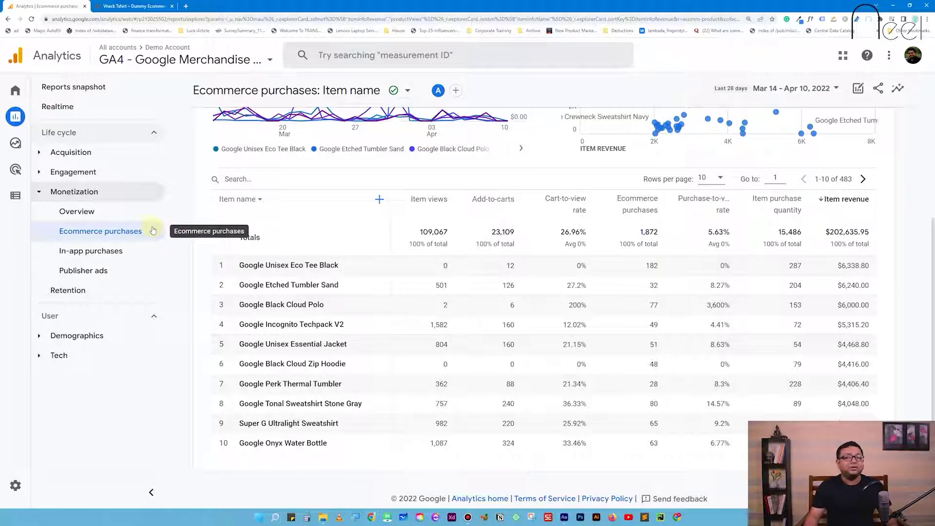
{"action": "left_click", "coordinate": [68, 290]}
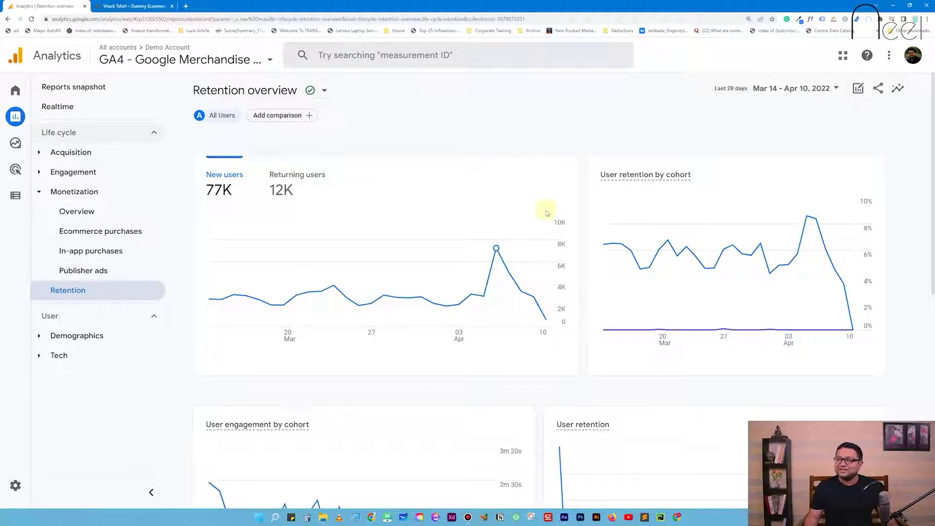
{"action": "scroll", "coordinate": [546, 217], "scroll_direction": "down", "scroll_amount": 1}
{"action": "scroll", "coordinate": [525, 220], "scroll_direction": "up", "scroll_amount": 1}
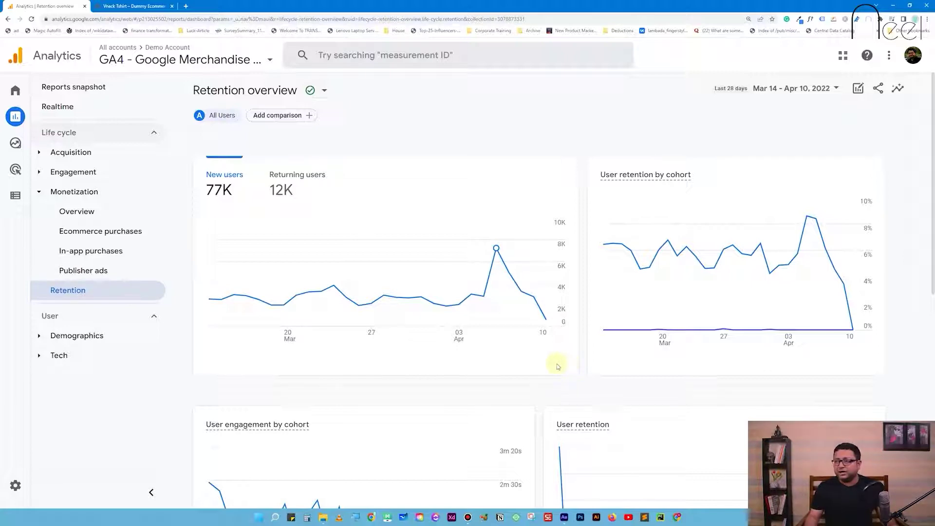
Step: Examine the User retention chart in the Retention overview, reading the user percentages for Day 0 and the following days
{"action": "scroll", "coordinate": [565, 331], "scroll_direction": "down", "scroll_amount": 5}
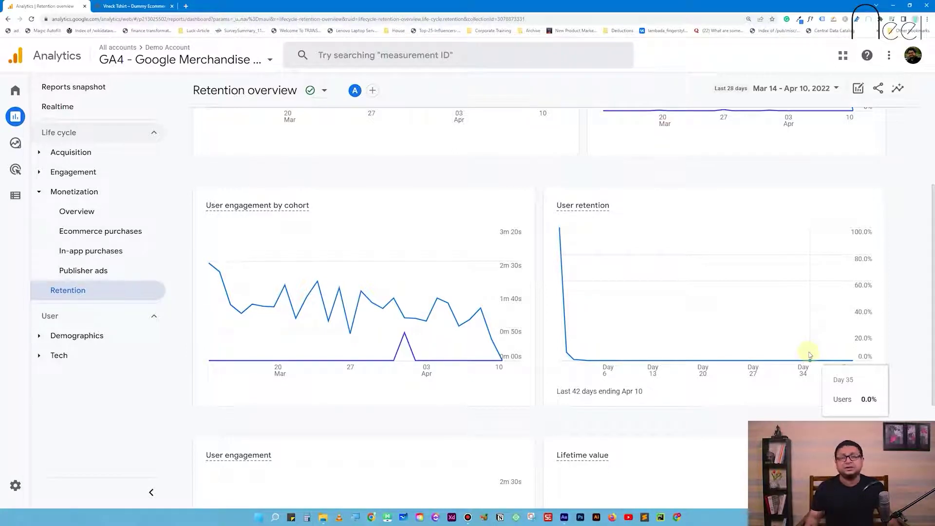
{"action": "mouse_move", "coordinate": [565, 234]}
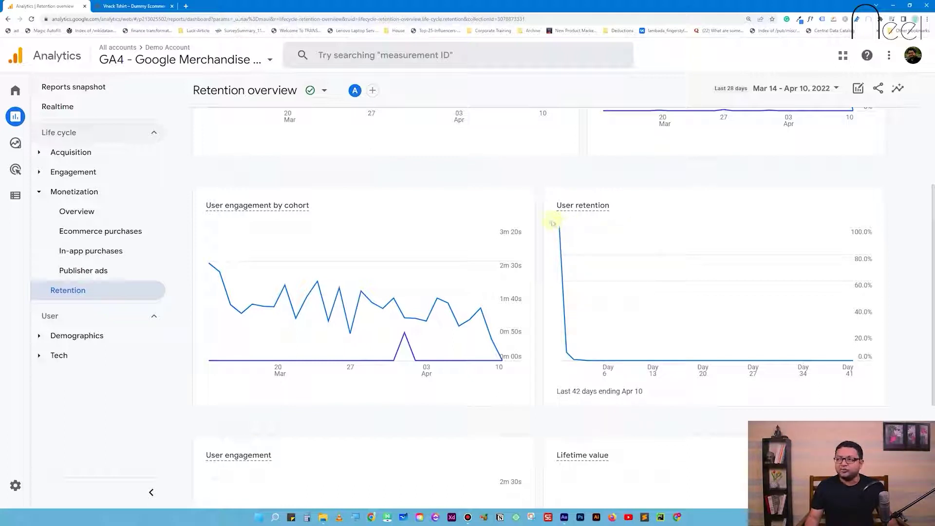
{"action": "mouse_move", "coordinate": [559, 229]}
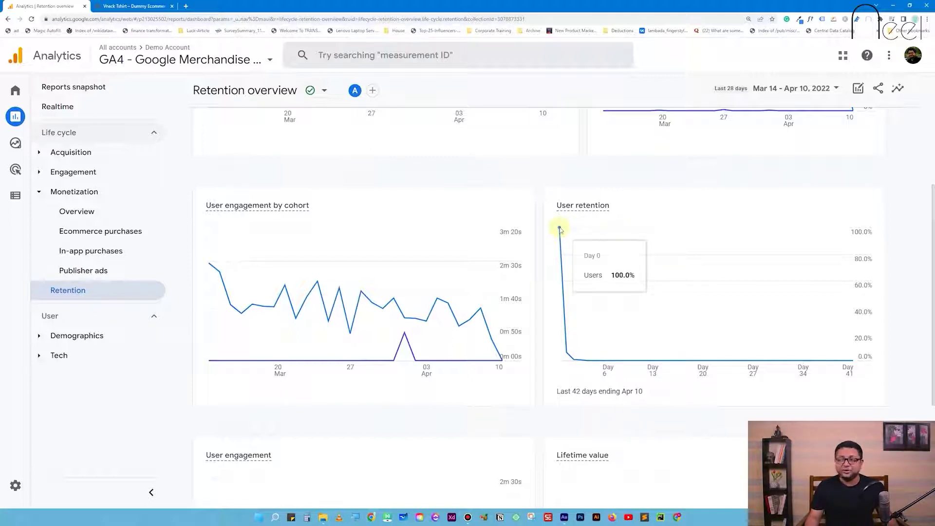
{"action": "mouse_move", "coordinate": [566, 352]}
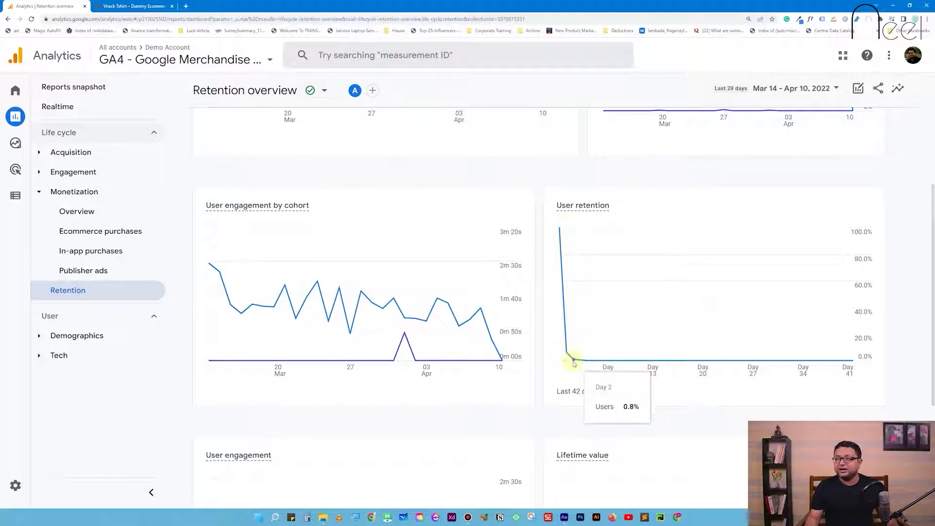
Step: Examine the User engagement and Lifetime value charts of the Retention overview and compare them with the charts above
{"action": "scroll", "coordinate": [721, 346], "scroll_direction": "down", "scroll_amount": 4}
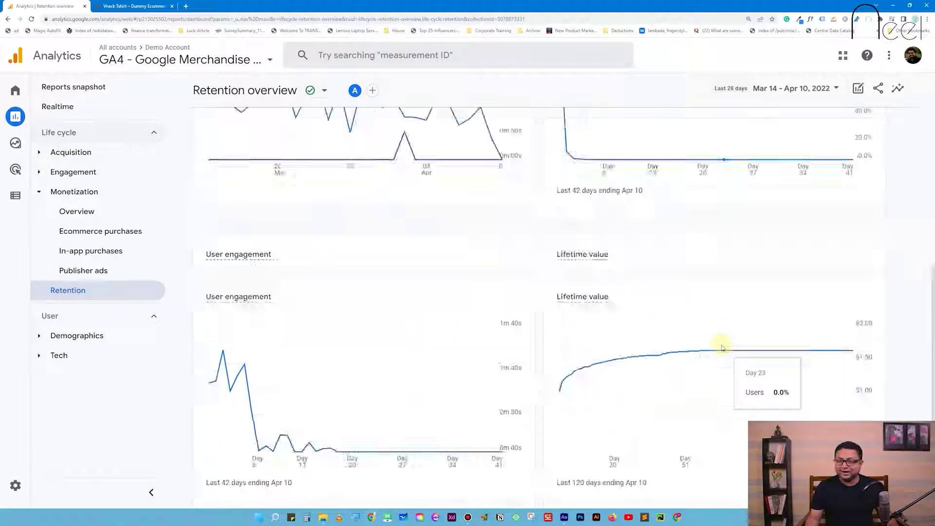
{"action": "mouse_move", "coordinate": [209, 281]}
{"action": "scroll", "coordinate": [365, 385], "scroll_direction": "up", "scroll_amount": 4}
{"action": "scroll", "coordinate": [367, 388], "scroll_direction": "down", "scroll_amount": 4}
{"action": "mouse_move", "coordinate": [218, 342]}
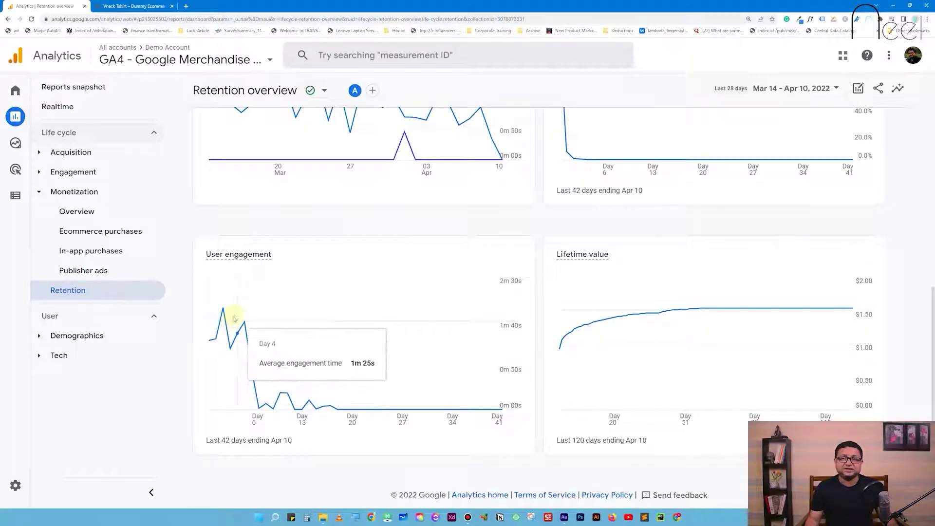
{"action": "scroll", "coordinate": [398, 427], "scroll_direction": "up", "scroll_amount": 4}
{"action": "mouse_move", "coordinate": [559, 248]}
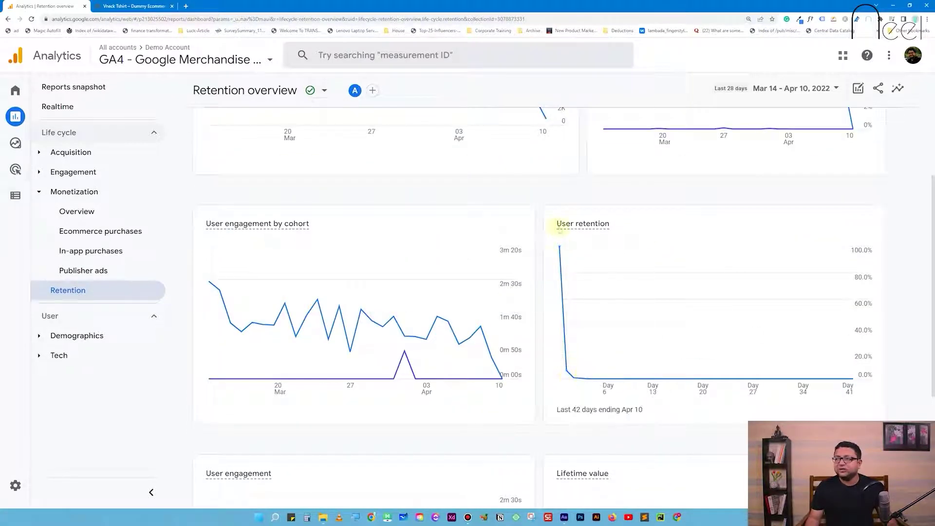
{"action": "scroll", "coordinate": [369, 323], "scroll_direction": "up", "scroll_amount": 4}
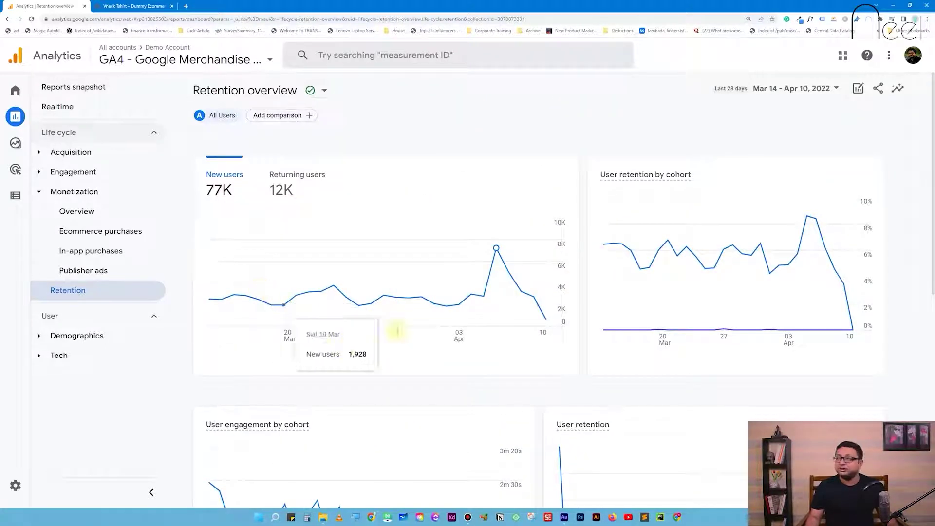
{"action": "scroll", "coordinate": [354, 379], "scroll_direction": "down", "scroll_amount": 2}
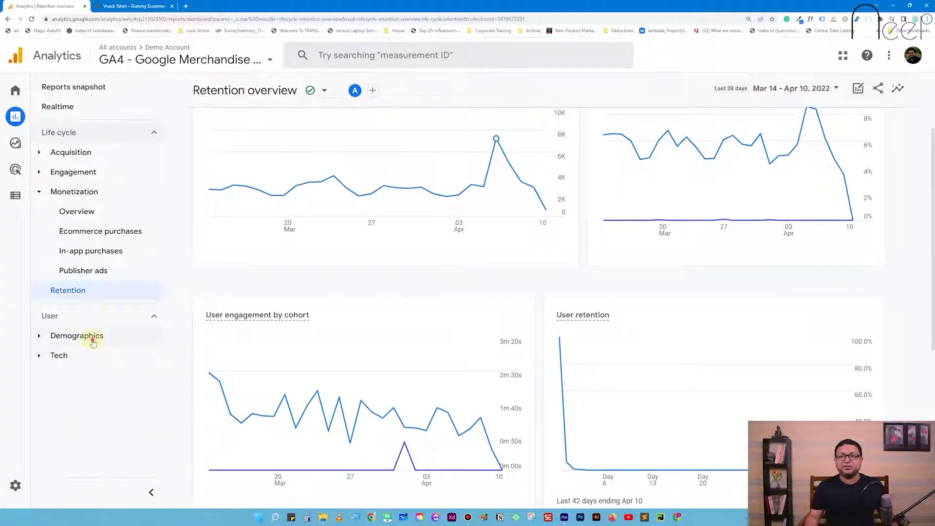
Step: Open the Demographic details report and examine its Users by Country chart and country table
{"action": "left_click", "coordinate": [92, 337]}
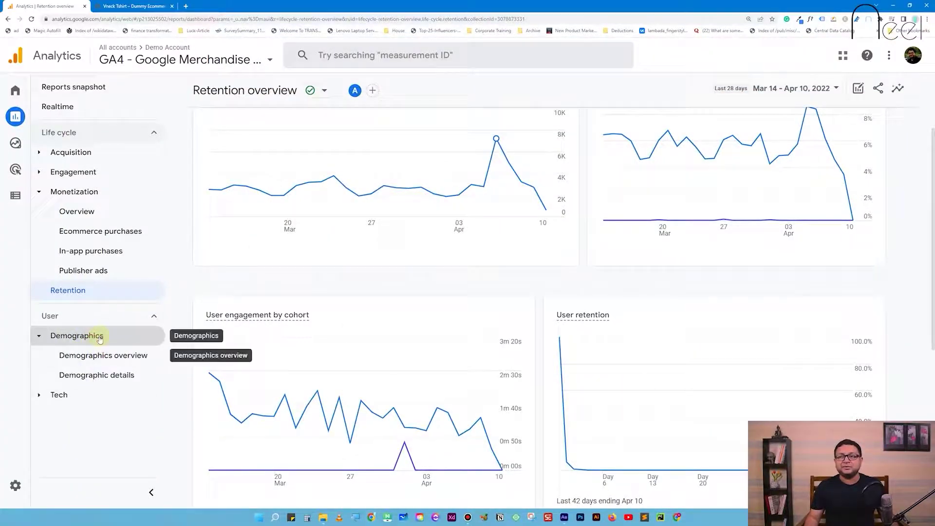
{"action": "left_click", "coordinate": [119, 376]}
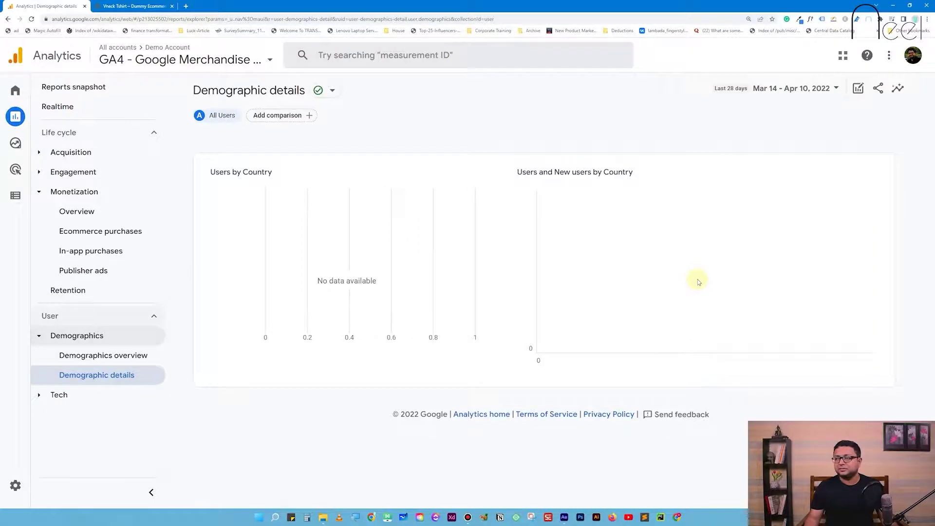
{"action": "scroll", "coordinate": [697, 279], "scroll_direction": "down", "scroll_amount": 6}
{"action": "scroll", "coordinate": [603, 311], "scroll_direction": "up", "scroll_amount": 3}
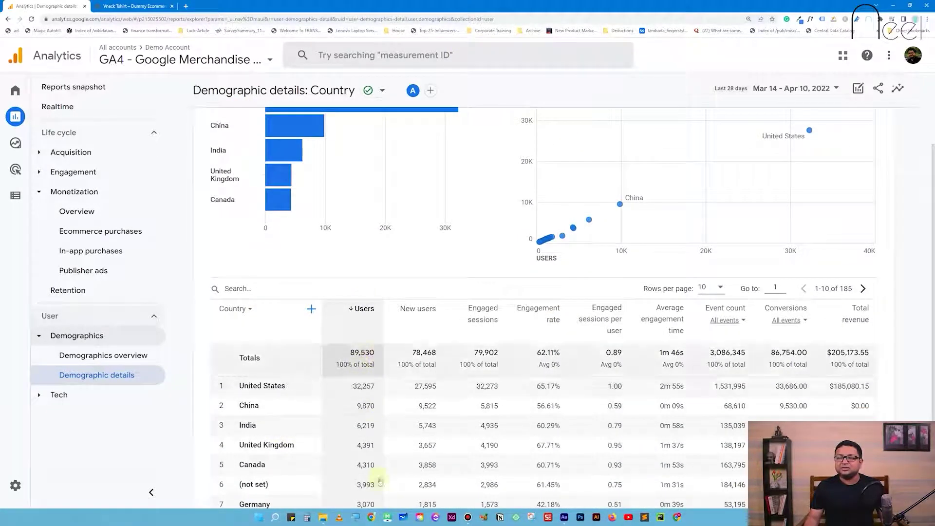
{"action": "scroll", "coordinate": [358, 390], "scroll_direction": "down", "scroll_amount": 2}
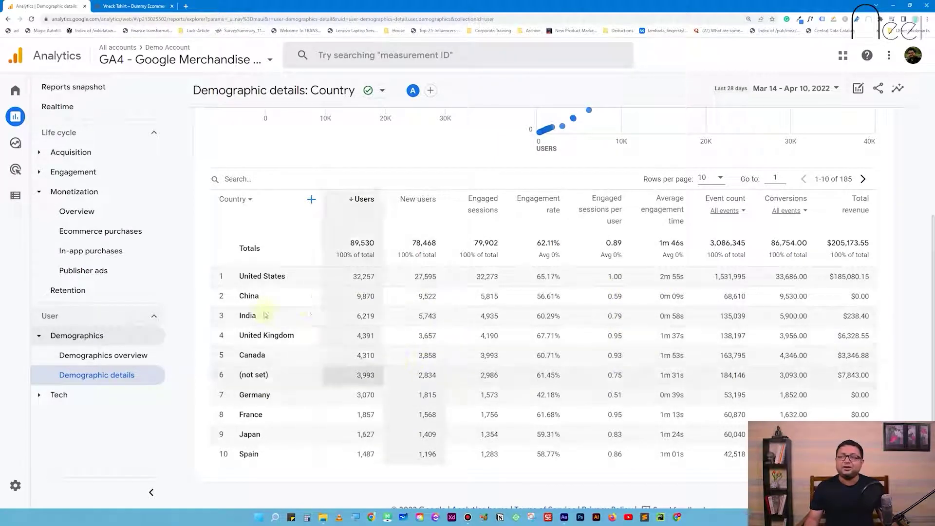
{"action": "scroll", "coordinate": [333, 339], "scroll_direction": "up", "scroll_amount": 5}
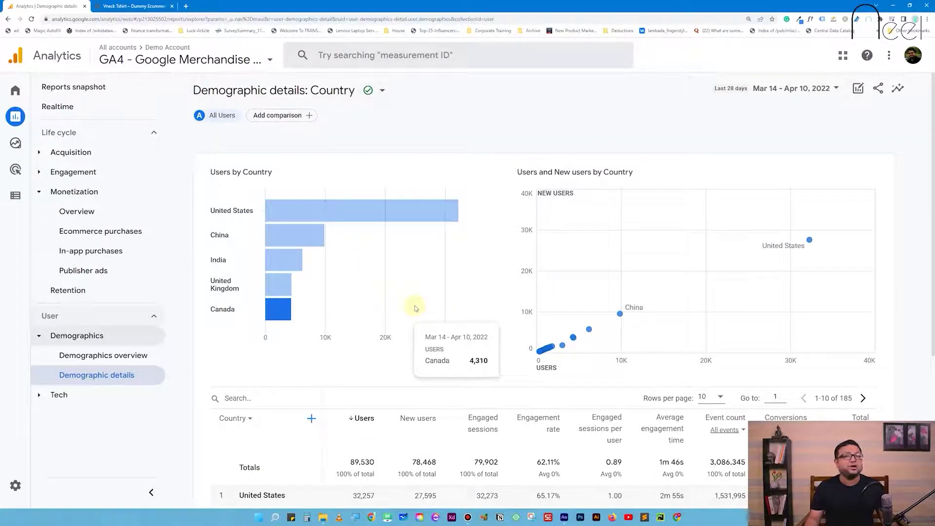
{"action": "scroll", "coordinate": [321, 272], "scroll_direction": "down", "scroll_amount": 5}
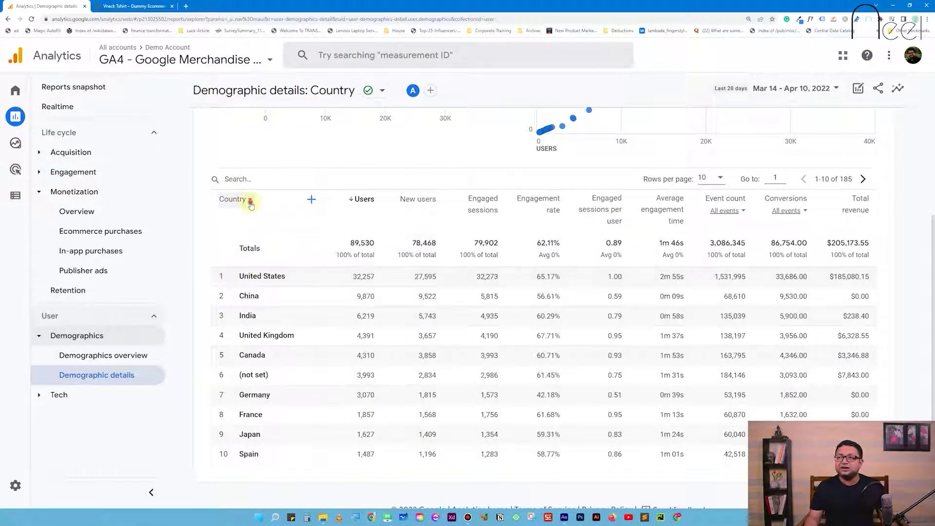
Step: Change the primary dimension of the Demographic details table to City and view the resulting table and charts
{"action": "left_click", "coordinate": [250, 201]}
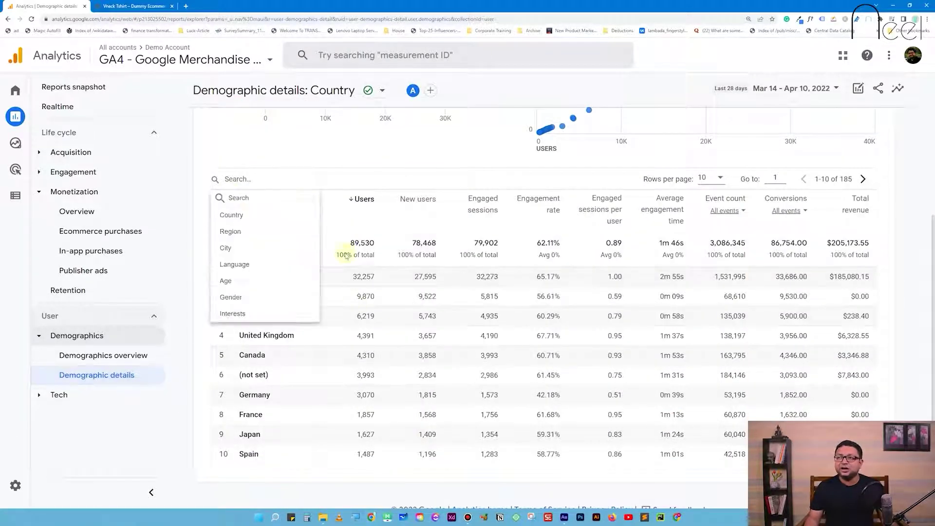
{"action": "left_click", "coordinate": [233, 248]}
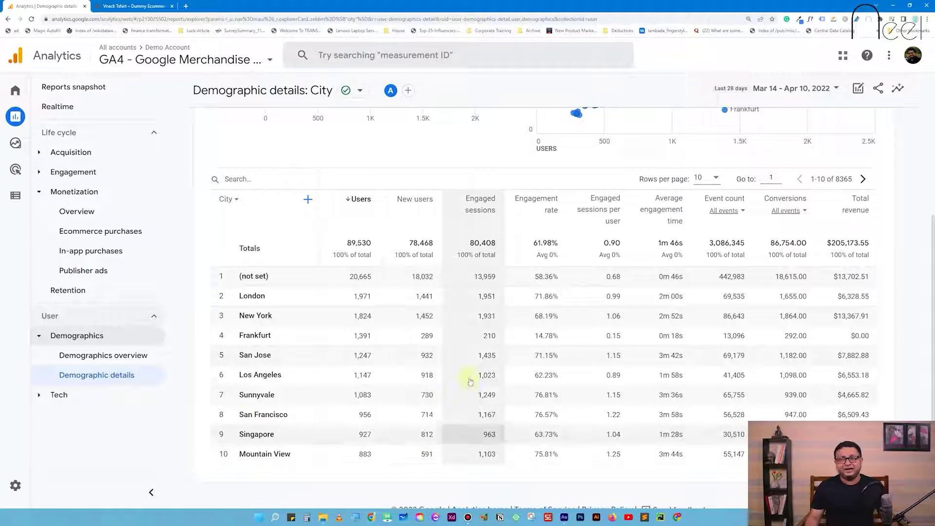
{"action": "scroll", "coordinate": [302, 316], "scroll_direction": "up", "scroll_amount": 2}
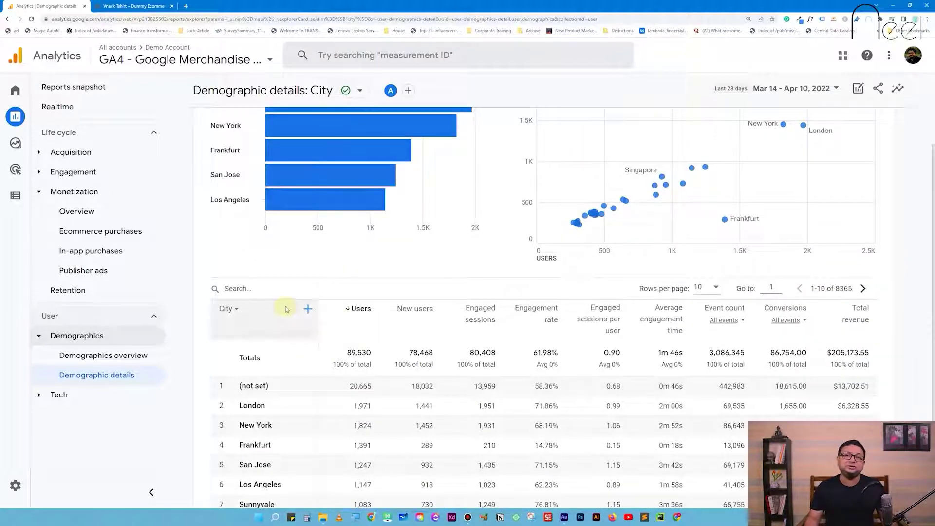
Step: Open the Tech details report and examine its Users by Browser over time chart and browser table
{"action": "left_click", "coordinate": [59, 395]}
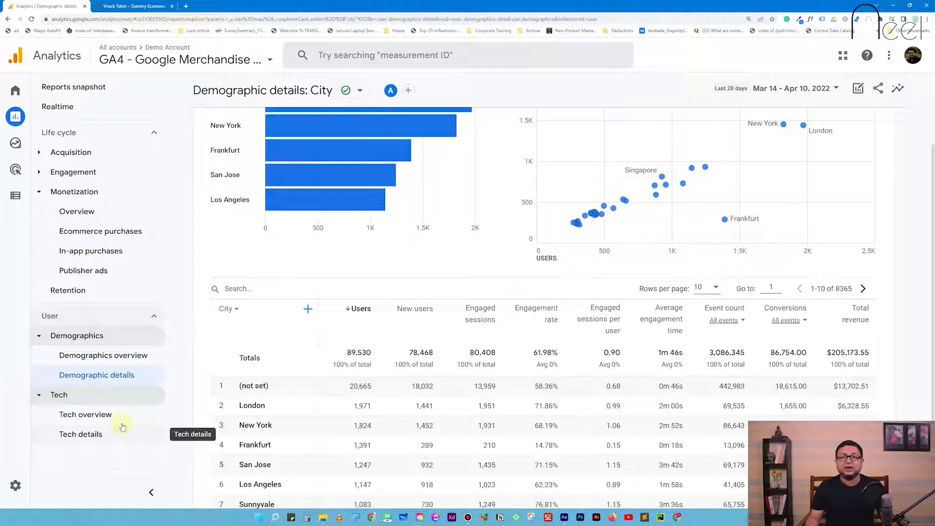
{"action": "left_click", "coordinate": [95, 436]}
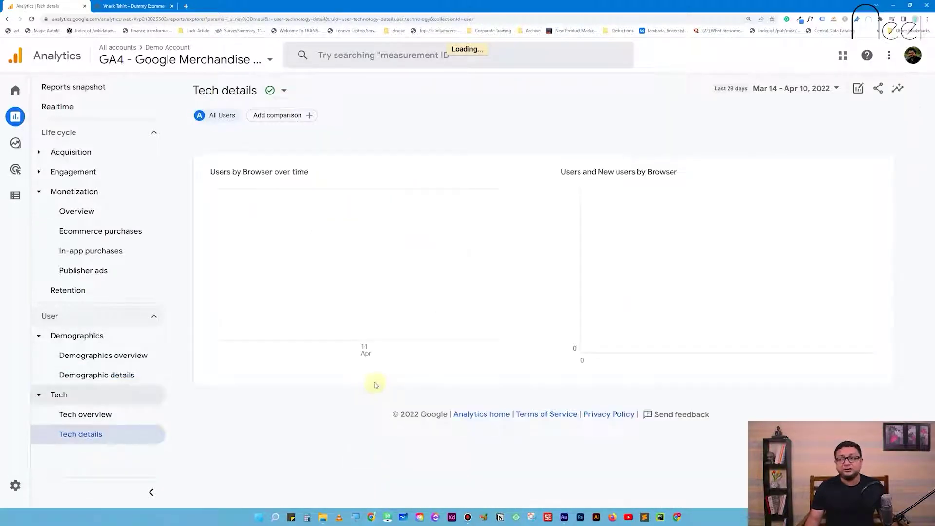
{"action": "scroll", "coordinate": [375, 384], "scroll_direction": "down", "scroll_amount": 5}
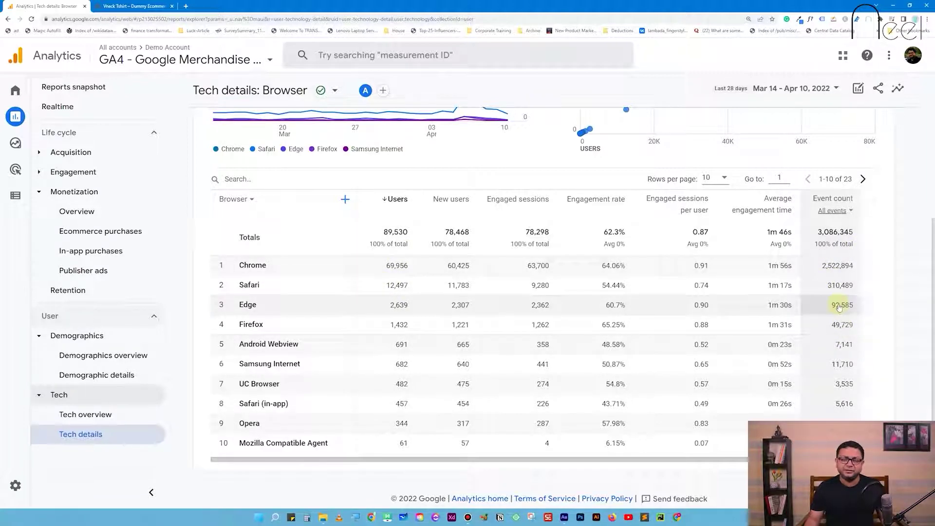
{"action": "scroll", "coordinate": [313, 363], "scroll_direction": "up", "scroll_amount": 5}
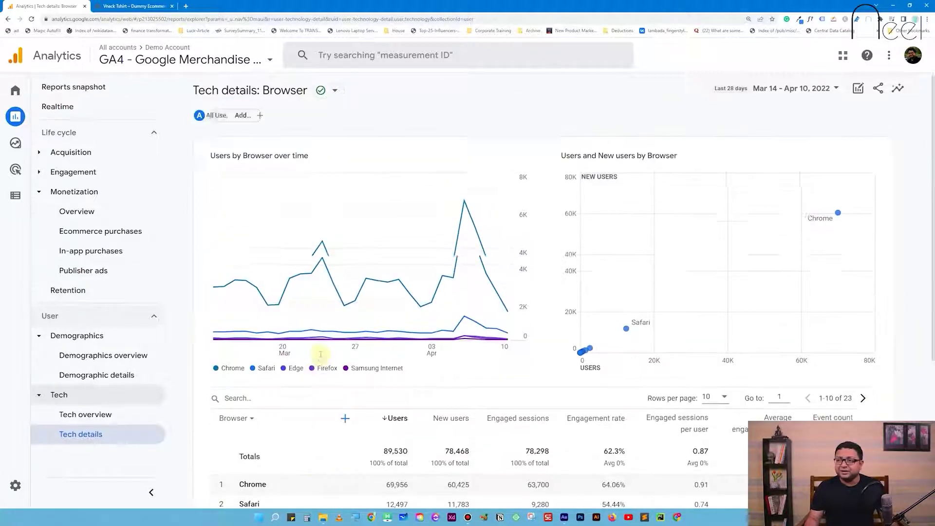
{"action": "scroll", "coordinate": [251, 222], "scroll_direction": "down", "scroll_amount": 5}
Step: Change the primary dimension of the Tech details table to Device category, and switch it on to OS version
{"action": "left_click", "coordinate": [240, 200]}
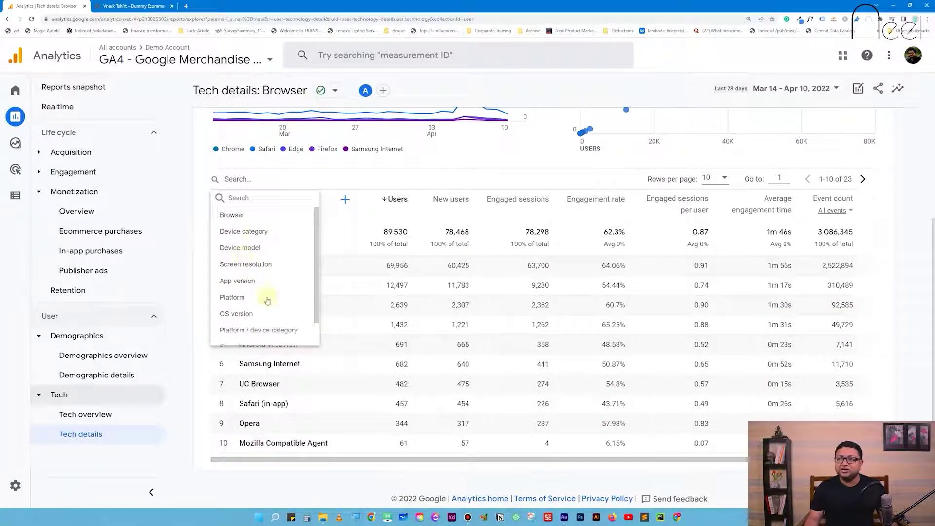
{"action": "left_click", "coordinate": [255, 235]}
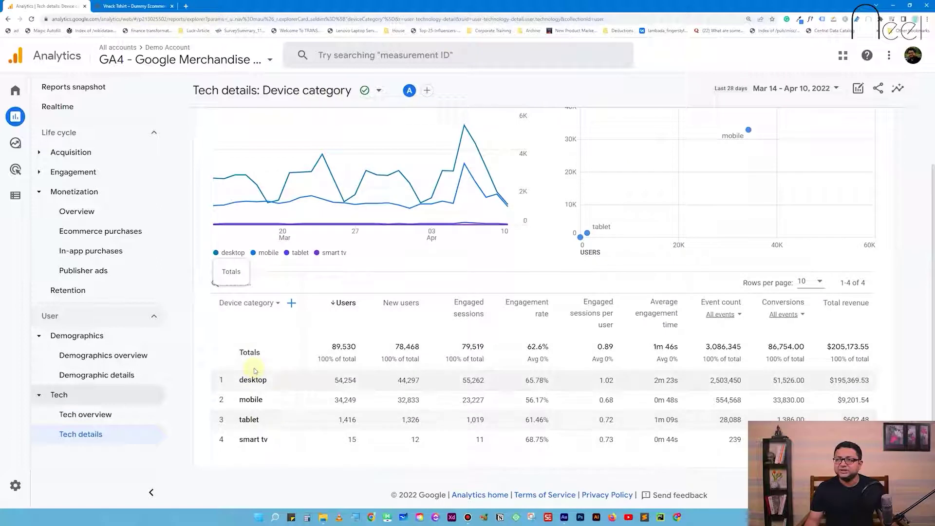
{"action": "left_click", "coordinate": [268, 304]}
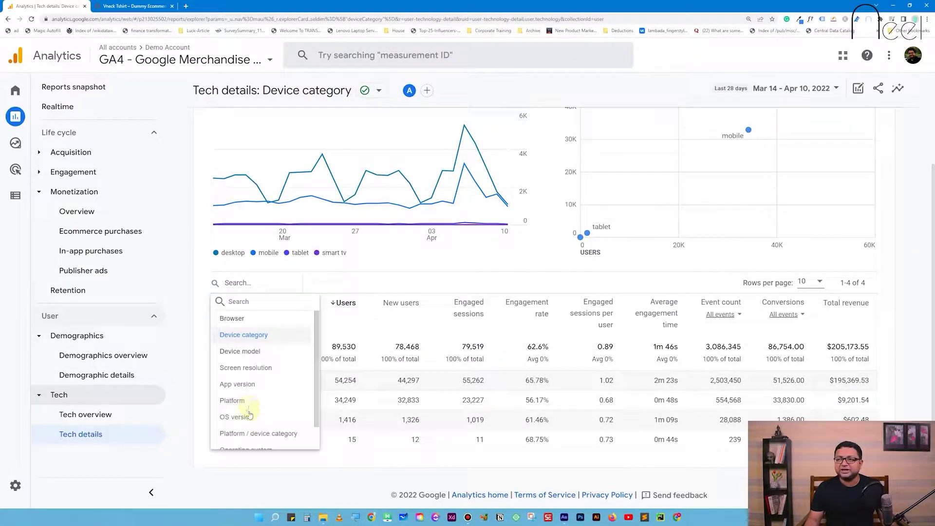
{"action": "scroll", "coordinate": [274, 395], "scroll_direction": "down", "scroll_amount": 2}
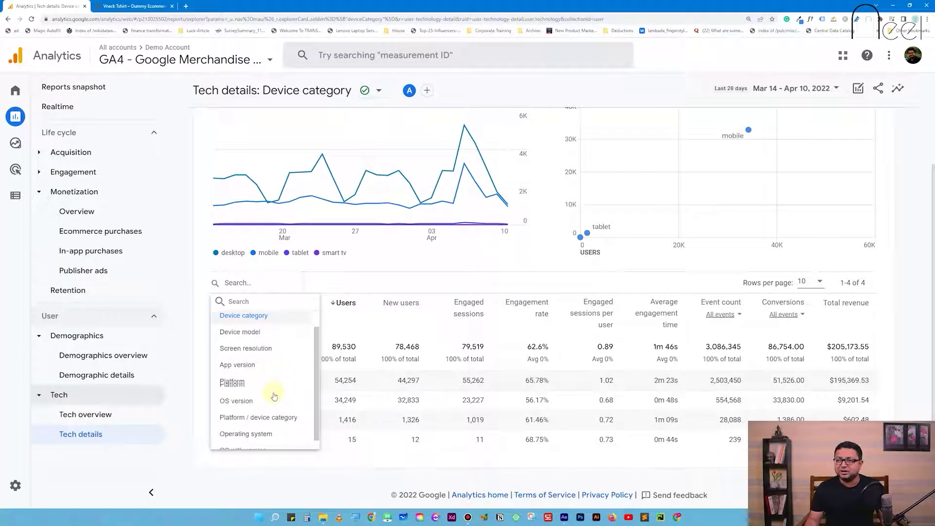
{"action": "left_click", "coordinate": [241, 388]}
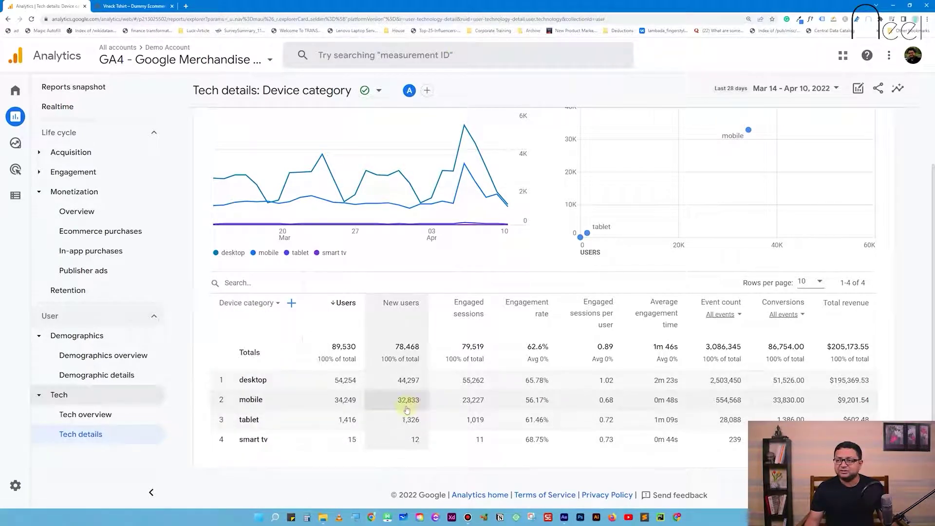
Step: View the OS version table in Tech details and change its primary dimension to OS with version
{"action": "scroll", "coordinate": [292, 405], "scroll_direction": "down", "scroll_amount": 2}
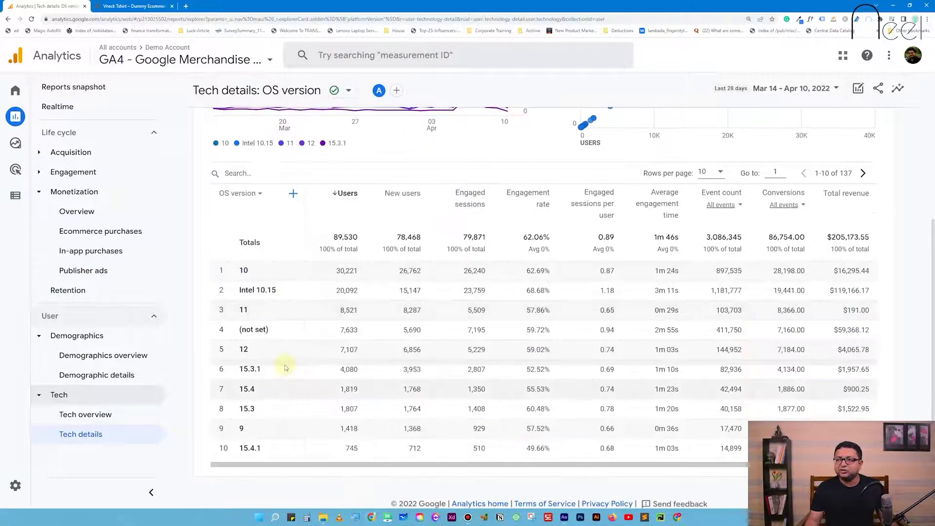
{"action": "scroll", "coordinate": [285, 367], "scroll_direction": "up", "scroll_amount": 2}
{"action": "left_click", "coordinate": [248, 303]}
{"action": "scroll", "coordinate": [262, 409], "scroll_direction": "down", "scroll_amount": 1}
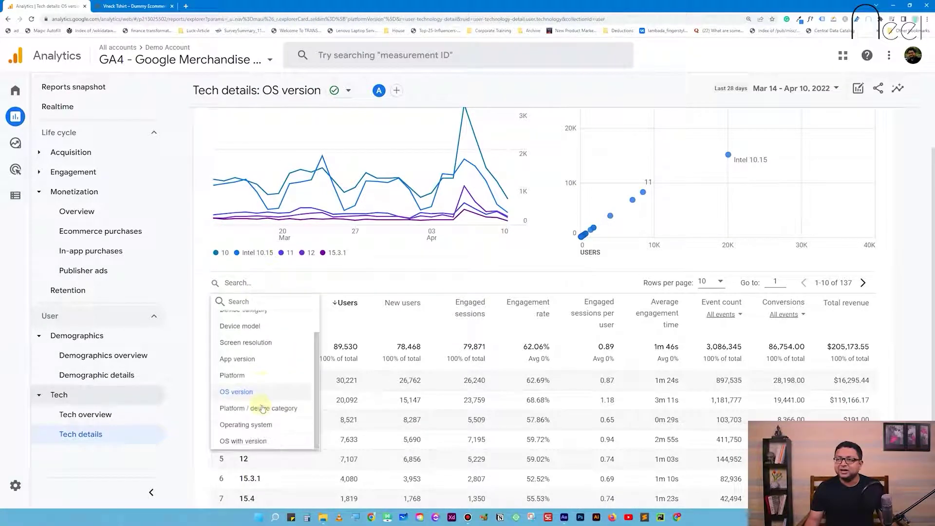
{"action": "left_click", "coordinate": [253, 441]}
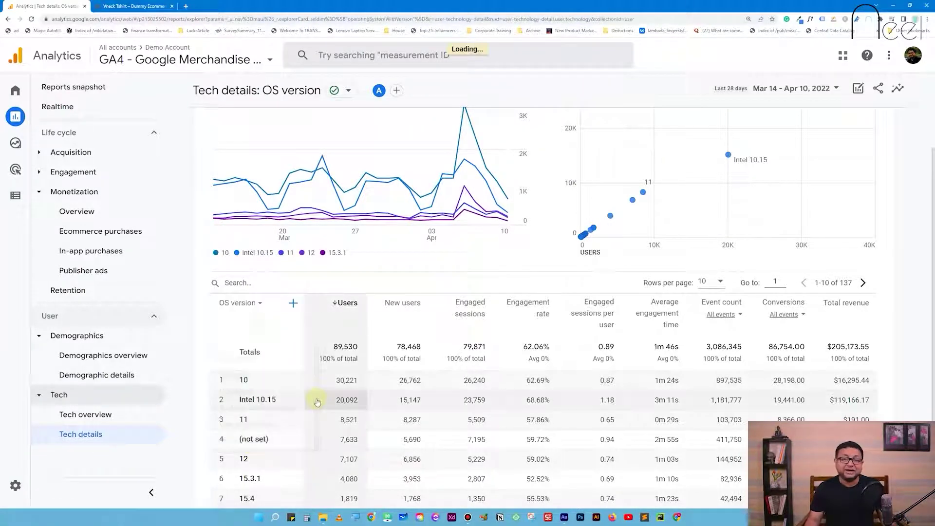
{"action": "scroll", "coordinate": [284, 401], "scroll_direction": "down", "scroll_amount": 2}
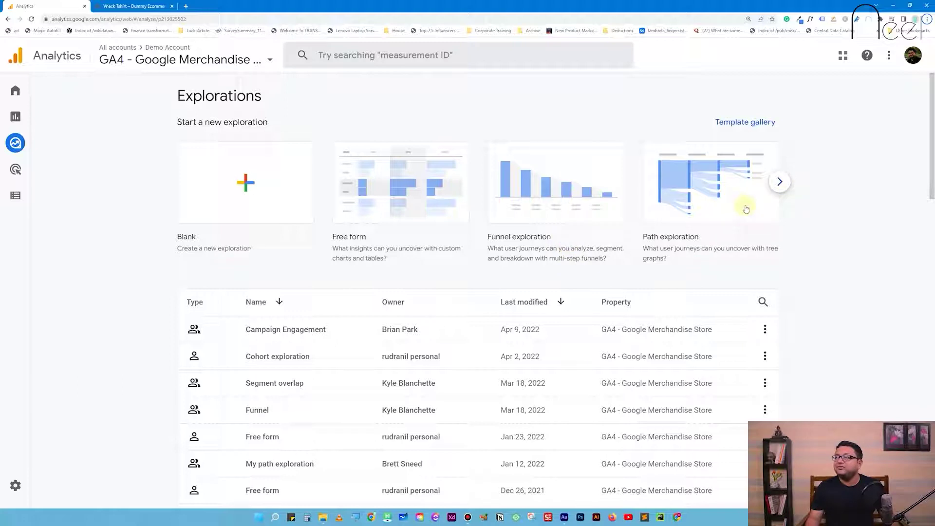
Step: Browse the exploration templates through to User lifetime and back to Funnel exploration
{"action": "left_click", "coordinate": [779, 182]}
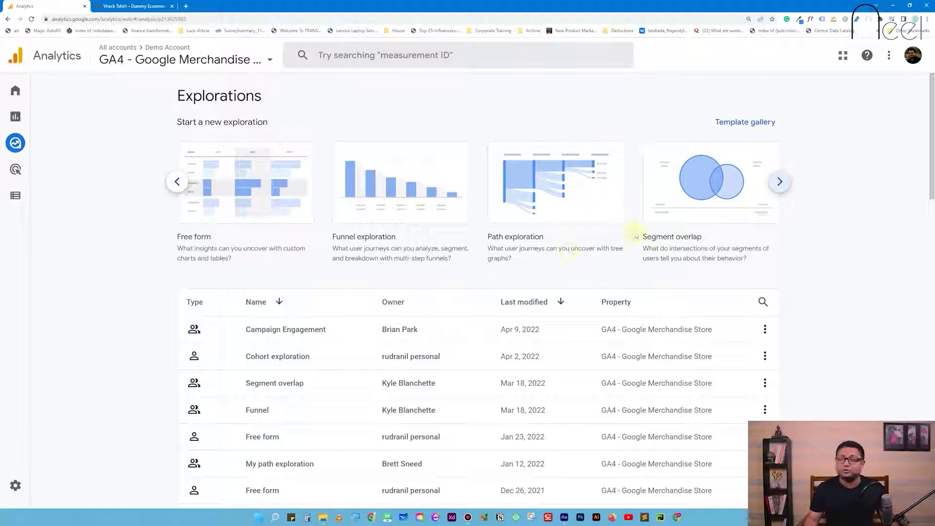
{"action": "left_click", "coordinate": [780, 181]}
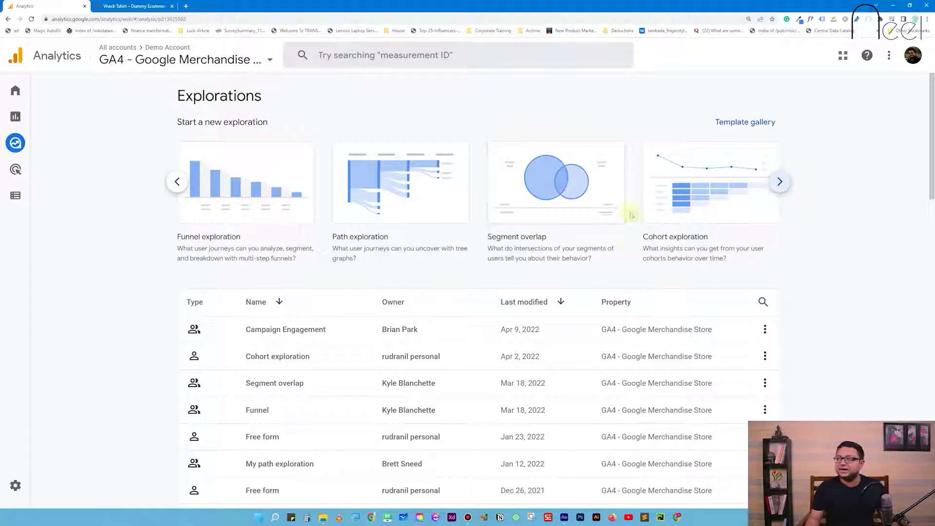
{"action": "left_click", "coordinate": [773, 182]}
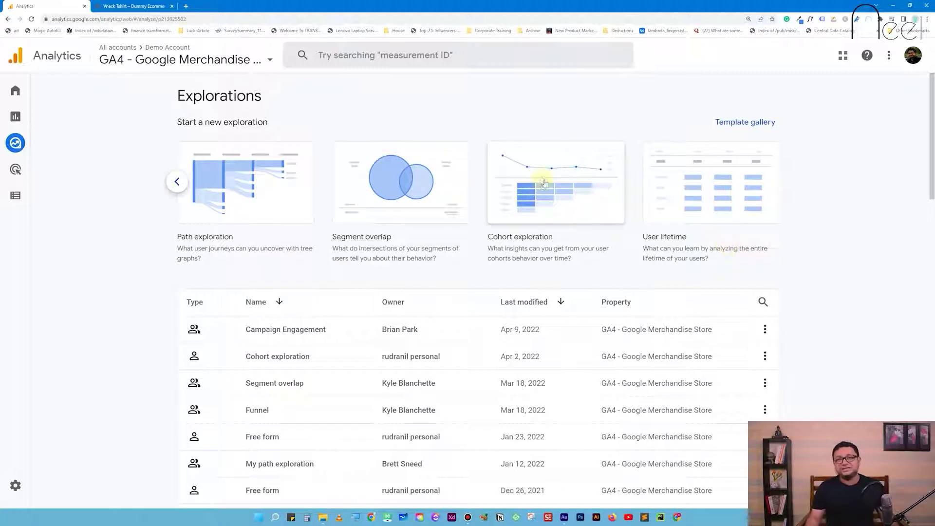
{"action": "left_click", "coordinate": [177, 181]}
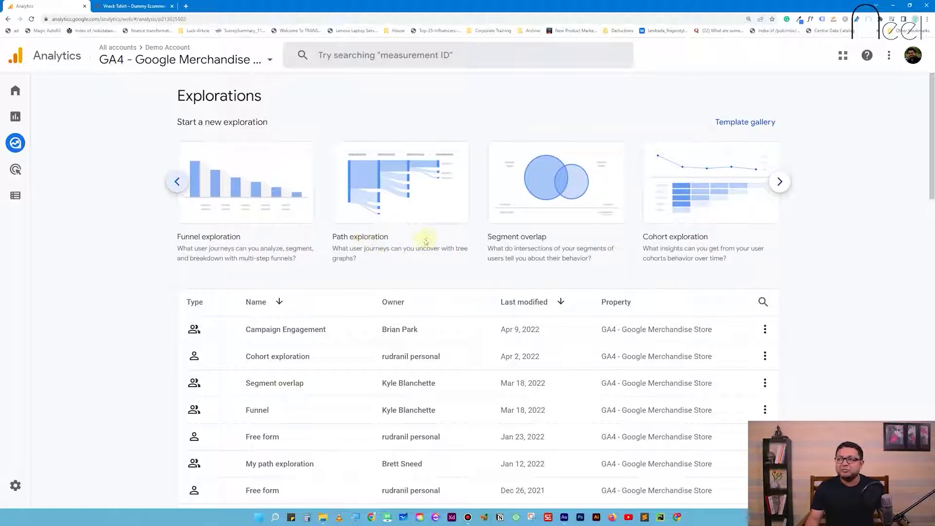
{"action": "left_click", "coordinate": [179, 182]}
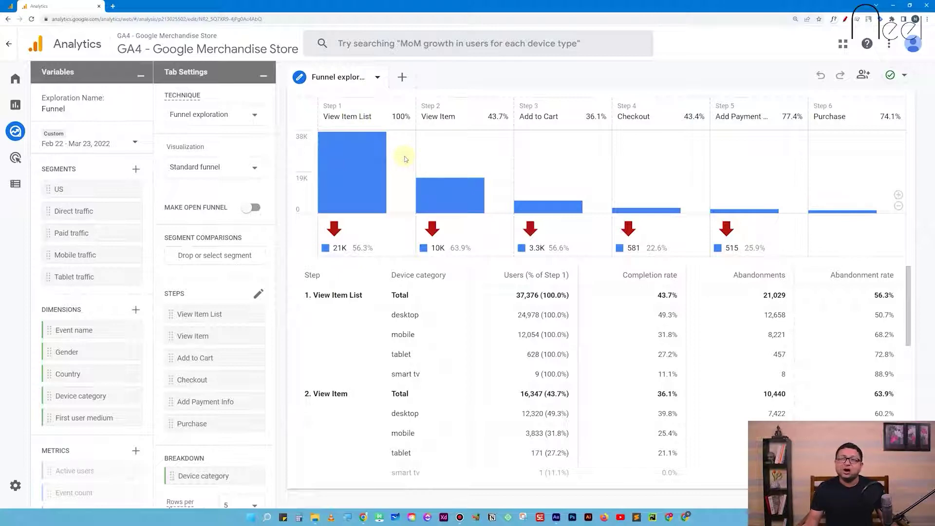
Step: Examine the View Item List and View Item steps of the Funnel exploration and return to the explorations list
{"action": "mouse_move", "coordinate": [359, 167]}
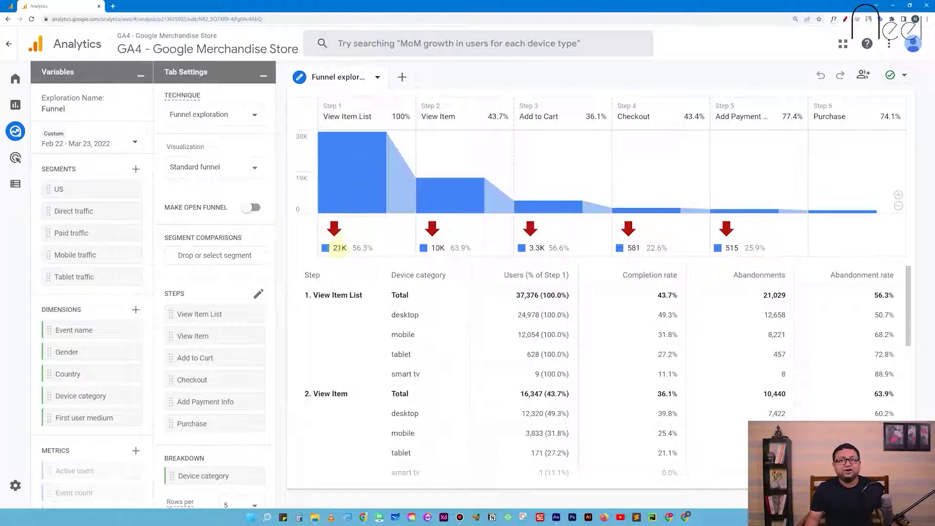
{"action": "mouse_move", "coordinate": [460, 210]}
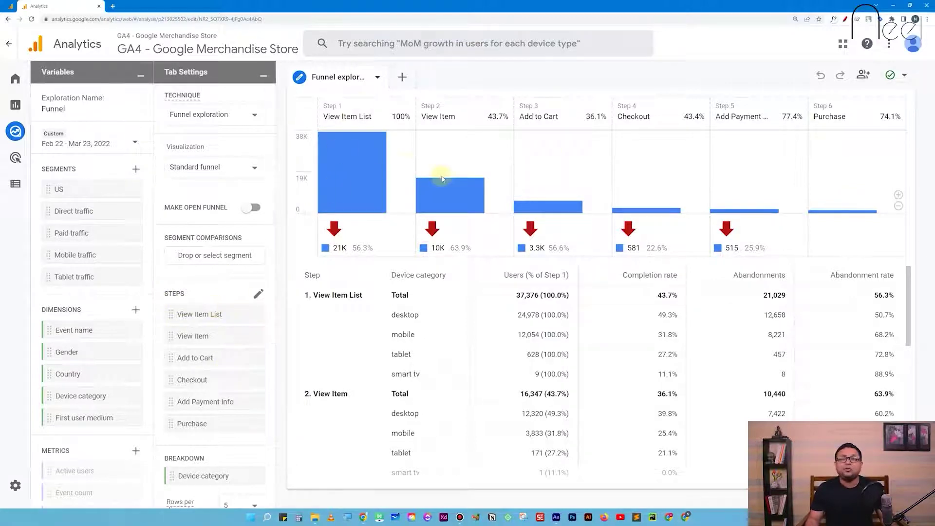
{"action": "left_click", "coordinate": [9, 44]}
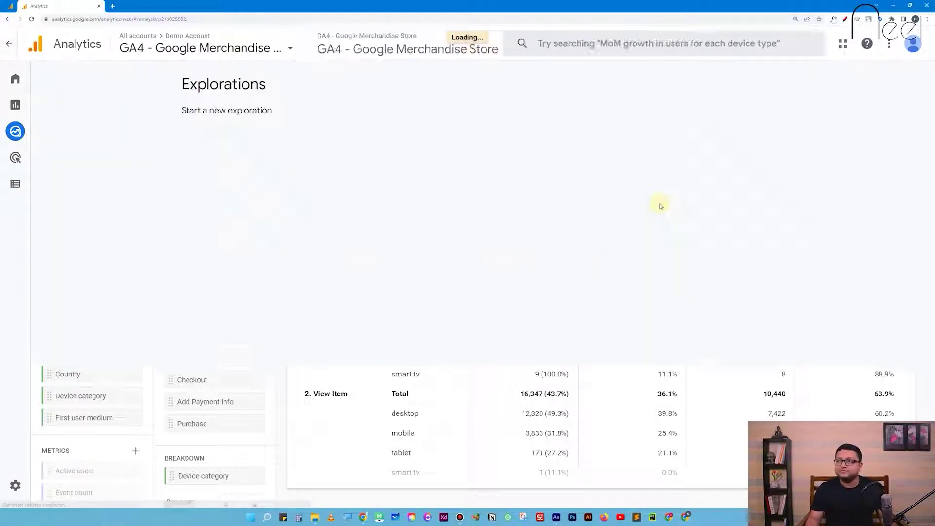
Step: Open the saved Free form exploration and remove transaction_id and Is conversion event from its rows
{"action": "scroll", "coordinate": [340, 248], "scroll_direction": "down", "scroll_amount": 3}
{"action": "left_click", "coordinate": [339, 244]}
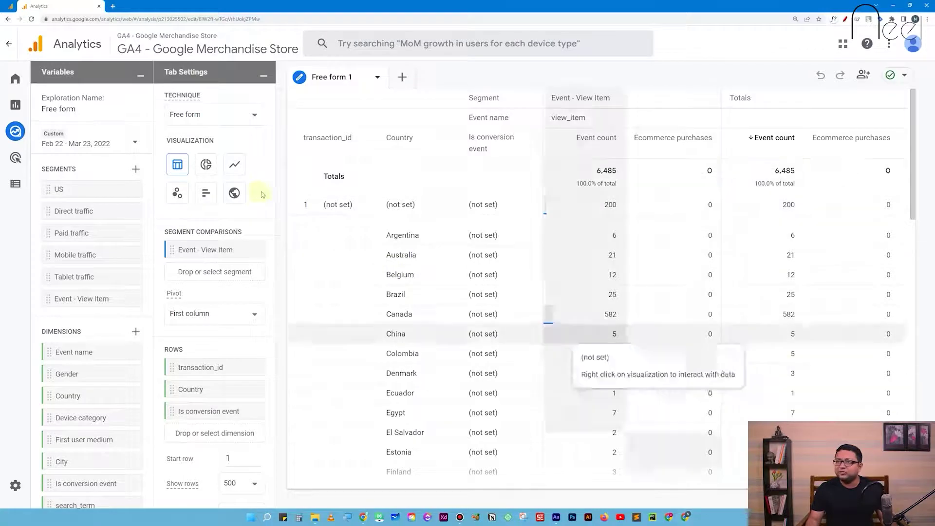
{"action": "scroll", "coordinate": [262, 292], "scroll_direction": "down", "scroll_amount": 3}
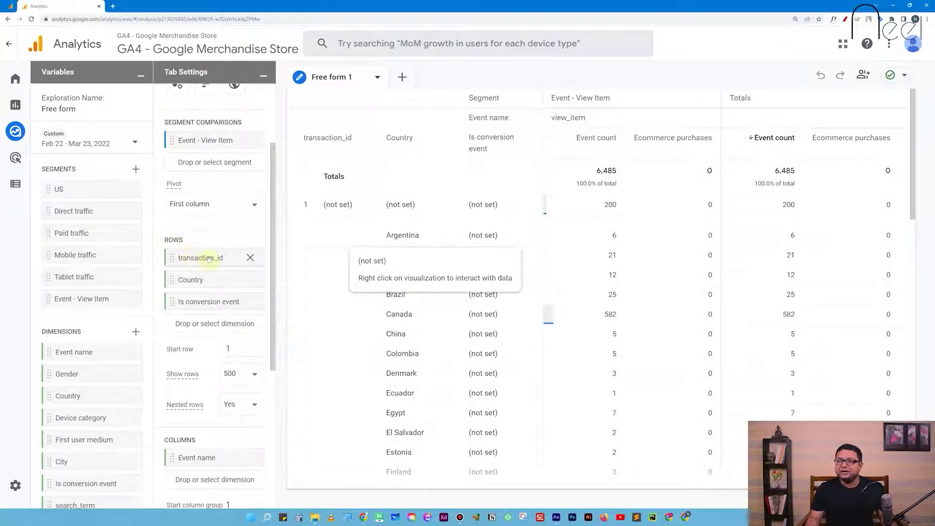
{"action": "left_click", "coordinate": [250, 257]}
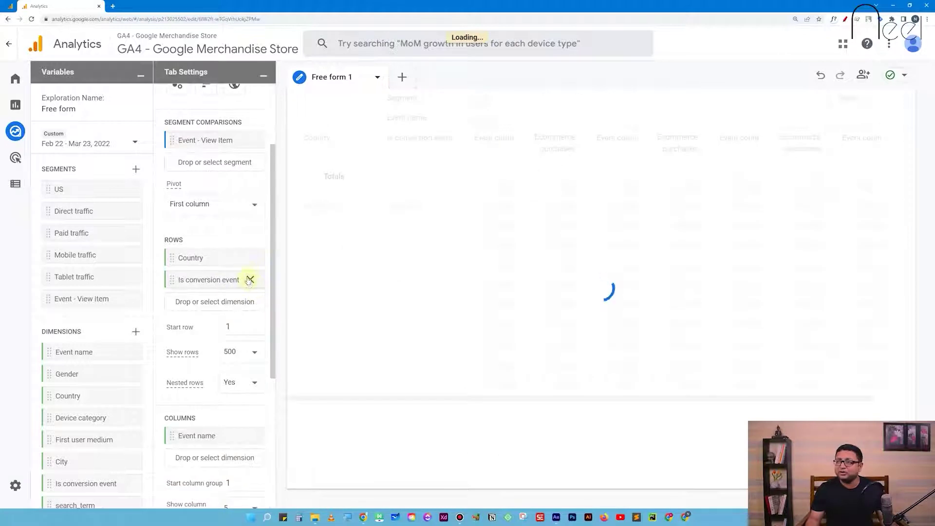
{"action": "left_click", "coordinate": [251, 279]}
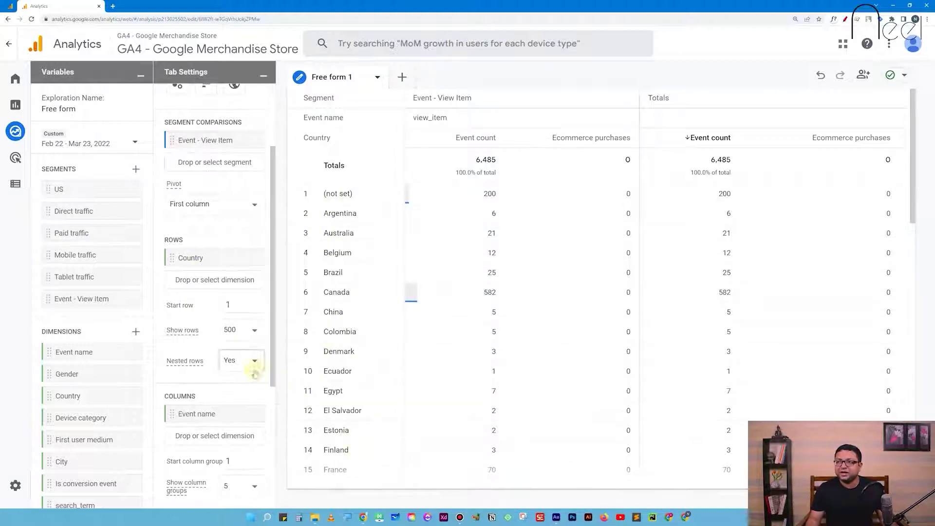
Step: Remove the Ecommerce purchases metric and the Event - View Item segment comparison from the free form table
{"action": "scroll", "coordinate": [204, 312], "scroll_direction": "down", "scroll_amount": 2}
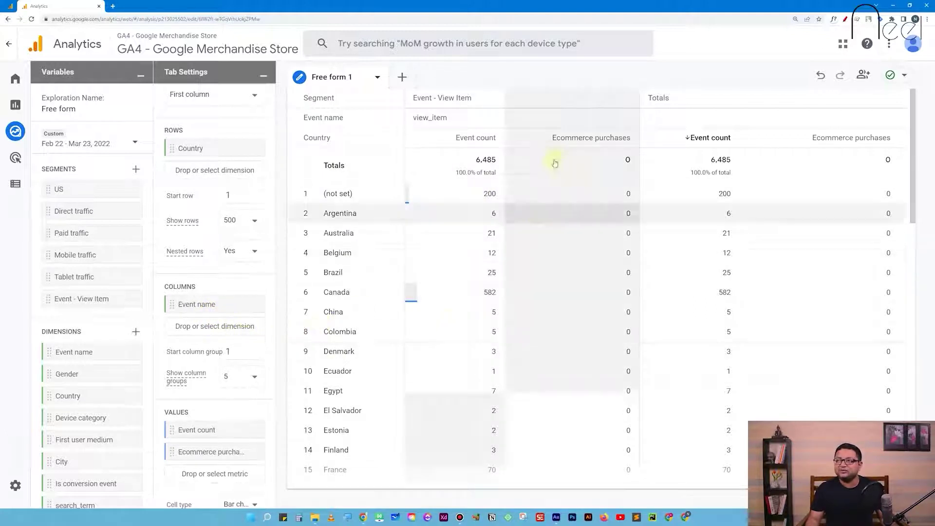
{"action": "scroll", "coordinate": [214, 360], "scroll_direction": "down", "scroll_amount": 2}
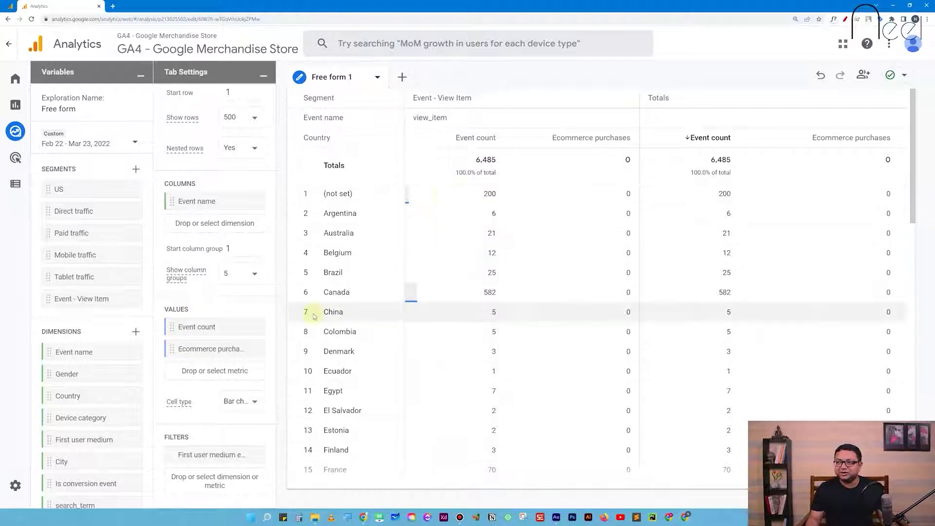
{"action": "left_click", "coordinate": [250, 349]}
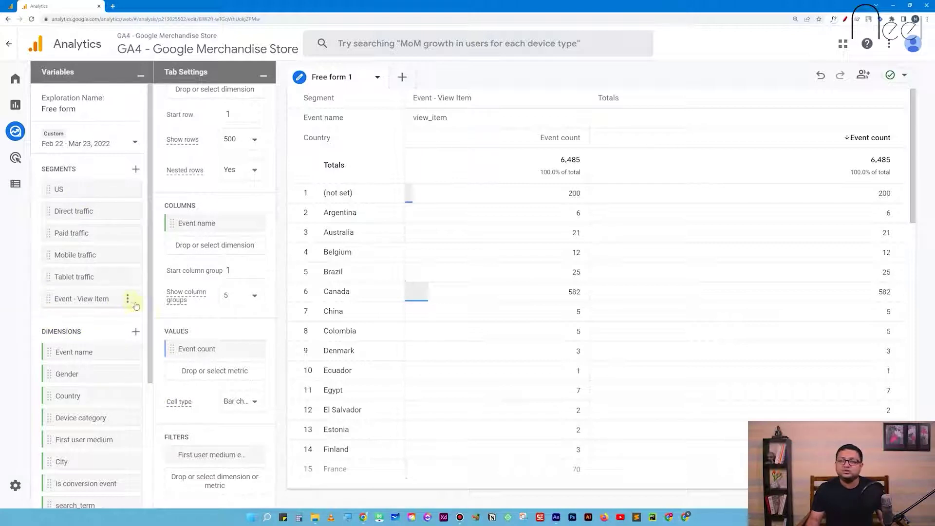
{"action": "scroll", "coordinate": [202, 337], "scroll_direction": "up", "scroll_amount": 6}
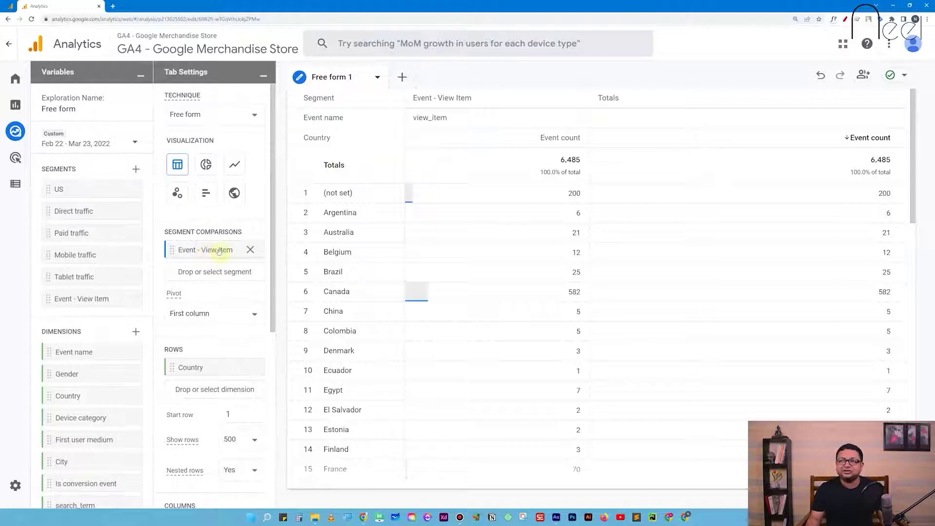
{"action": "left_click", "coordinate": [251, 250]}
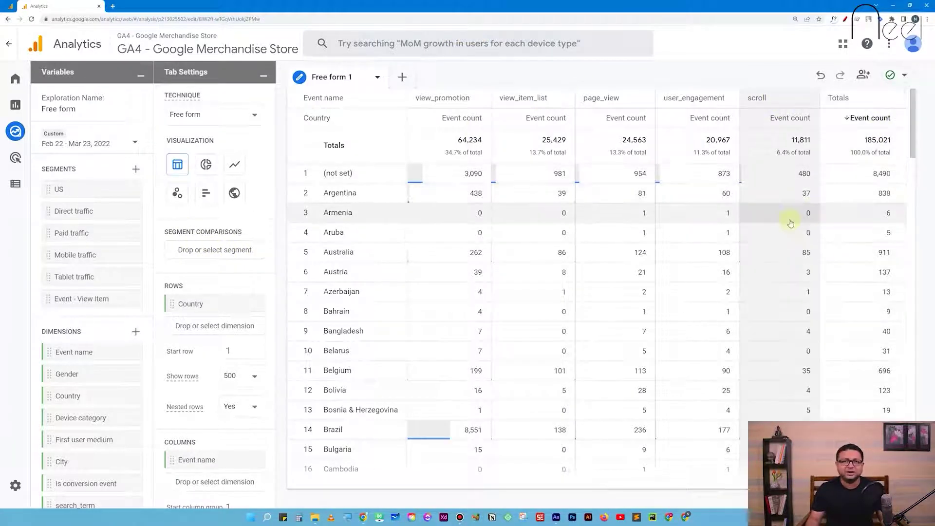
Step: Open the saved Segment overlap exploration and inspect where the US, Mobile traffic and Tablet traffic circles overlap
{"action": "left_click", "coordinate": [9, 43]}
{"action": "left_click", "coordinate": [292, 232]}
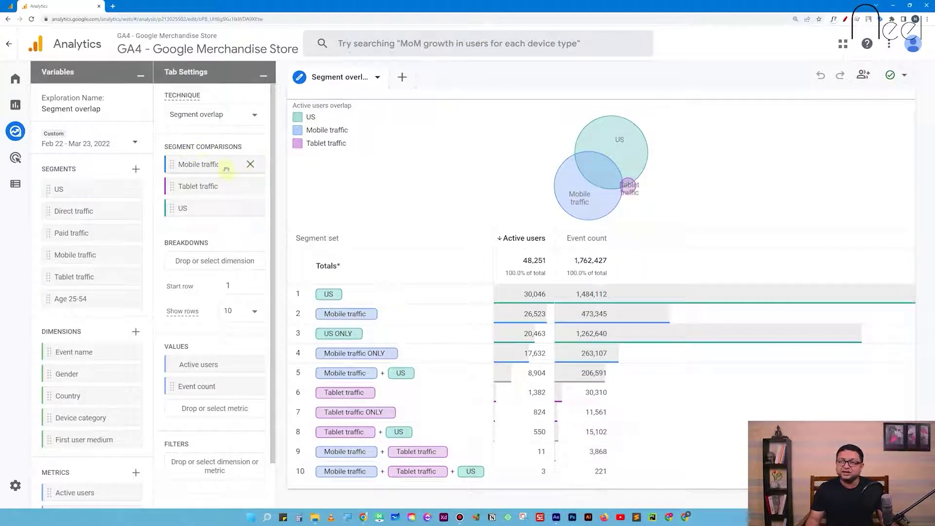
{"action": "mouse_move", "coordinate": [206, 163]}
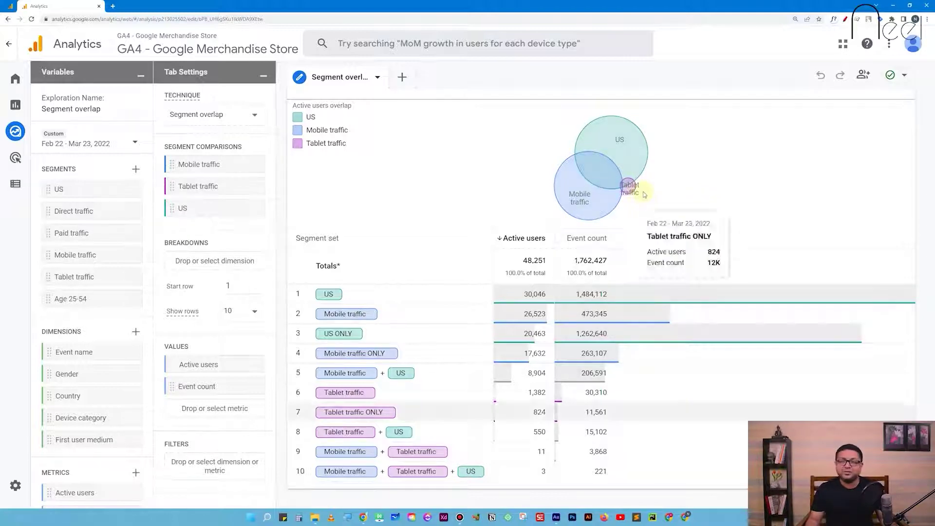
{"action": "mouse_move", "coordinate": [601, 168]}
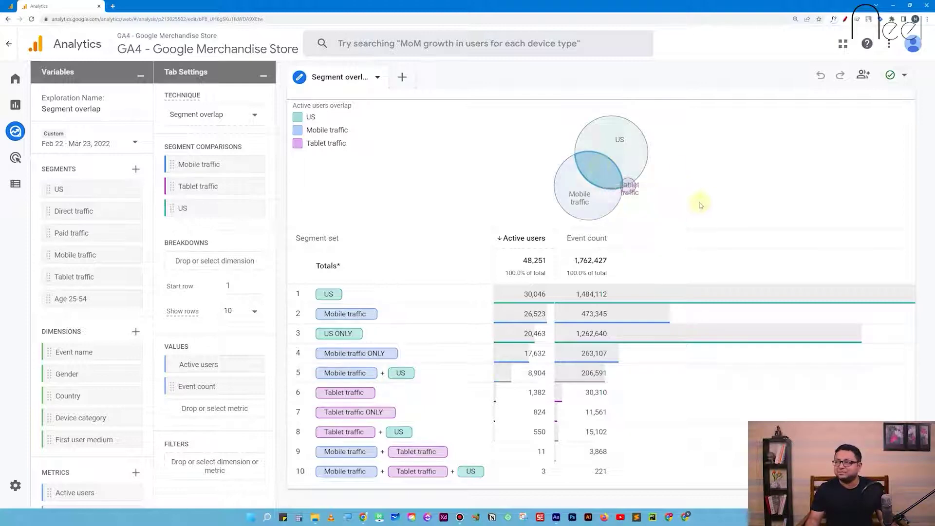
{"action": "mouse_move", "coordinate": [629, 184]}
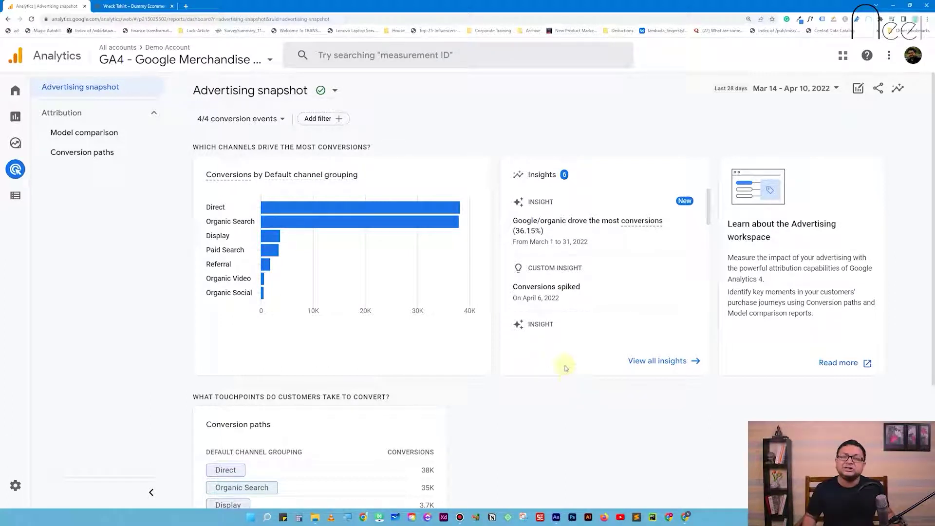
Step: Open the Model comparison report and review the attribution models available for its first comparison column
{"action": "left_click", "coordinate": [98, 133]}
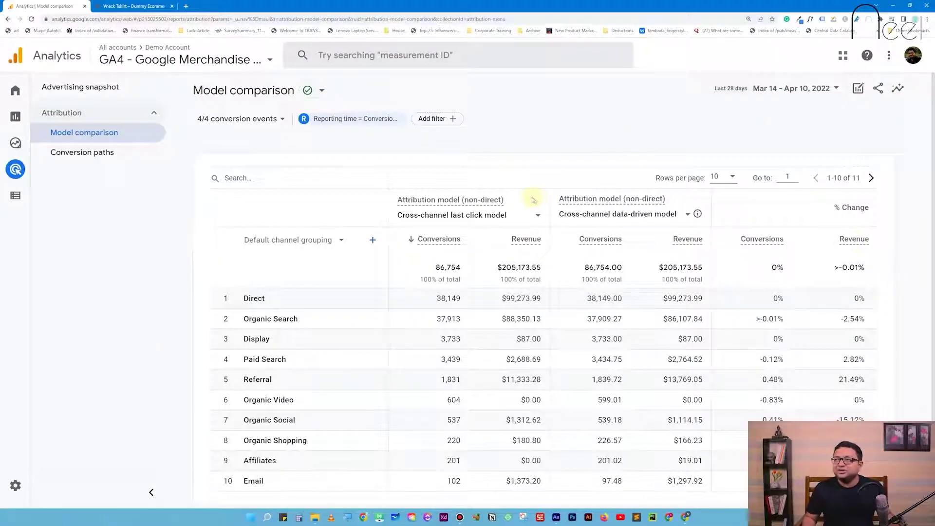
{"action": "scroll", "coordinate": [534, 200], "scroll_direction": "down", "scroll_amount": 1}
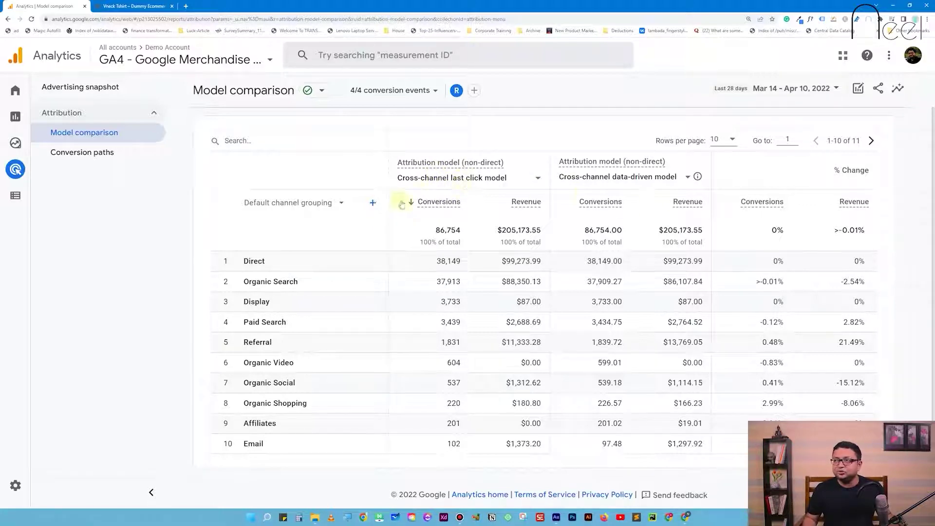
{"action": "left_click", "coordinate": [466, 178]}
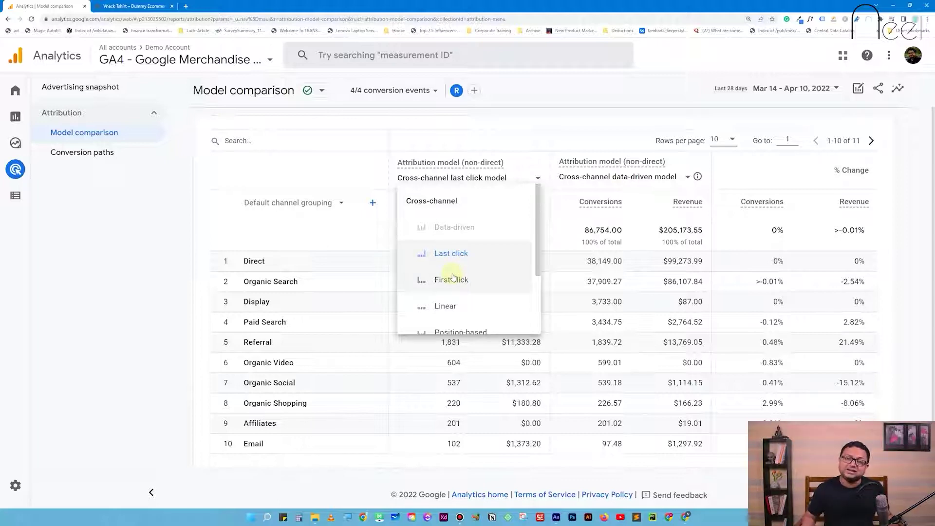
{"action": "scroll", "coordinate": [485, 319], "scroll_direction": "down", "scroll_amount": 2}
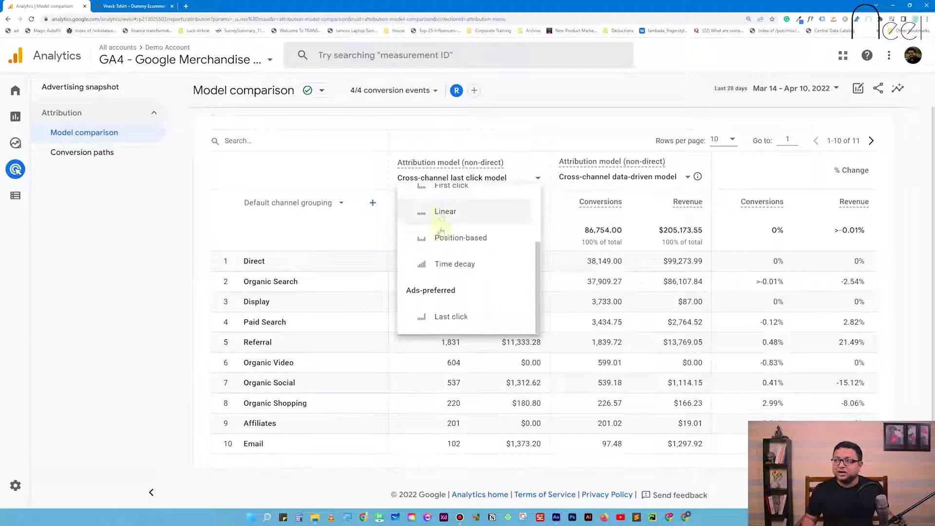
{"action": "left_click", "coordinate": [724, 166]}
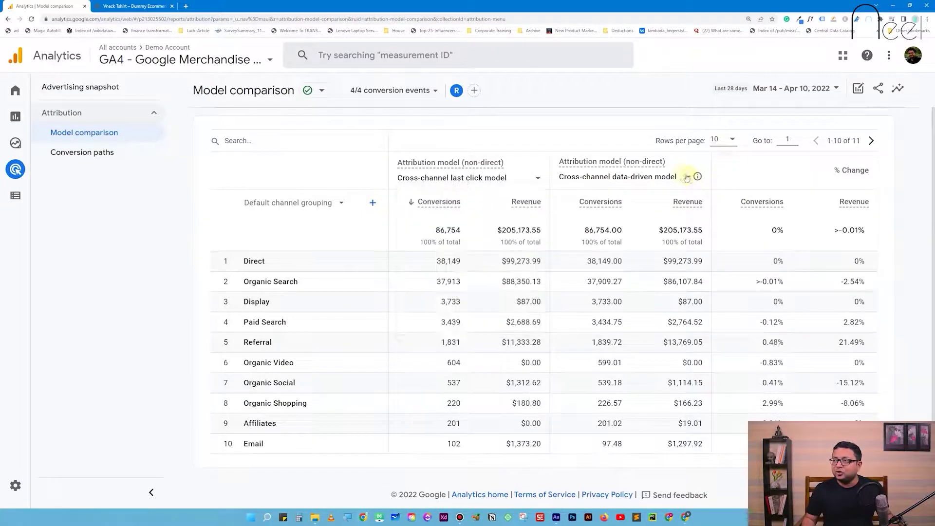
Step: Compare the cross-channel Last click attribution model with the cross-channel First click model
{"action": "left_click", "coordinate": [441, 178]}
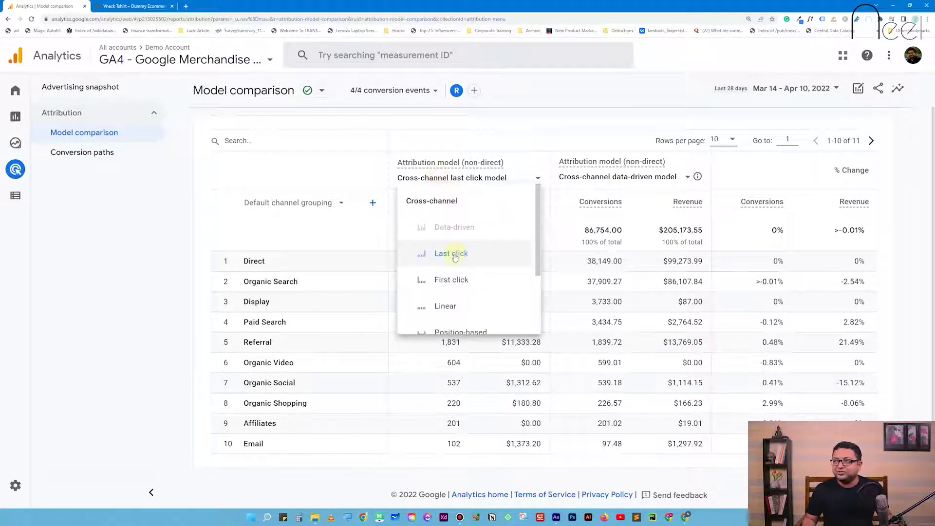
{"action": "left_click", "coordinate": [448, 252]}
{"action": "left_click", "coordinate": [670, 178]}
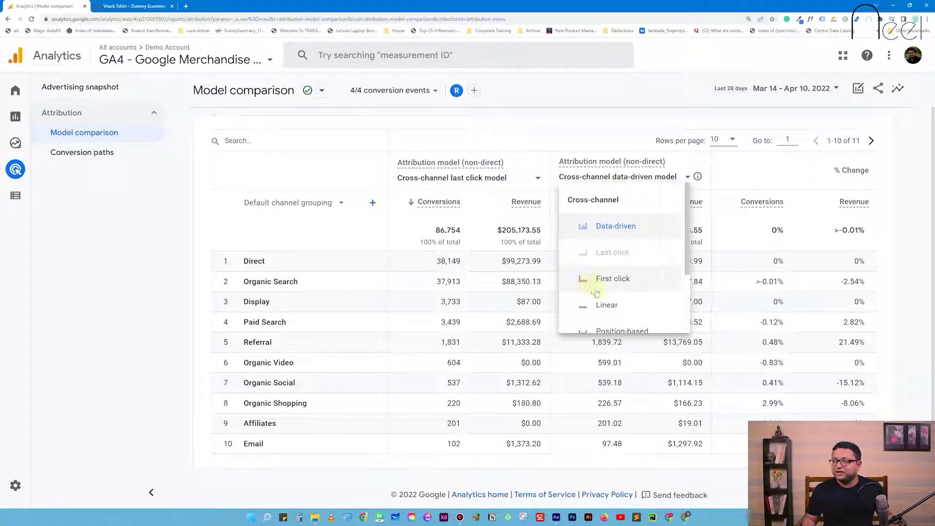
{"action": "left_click", "coordinate": [591, 277]}
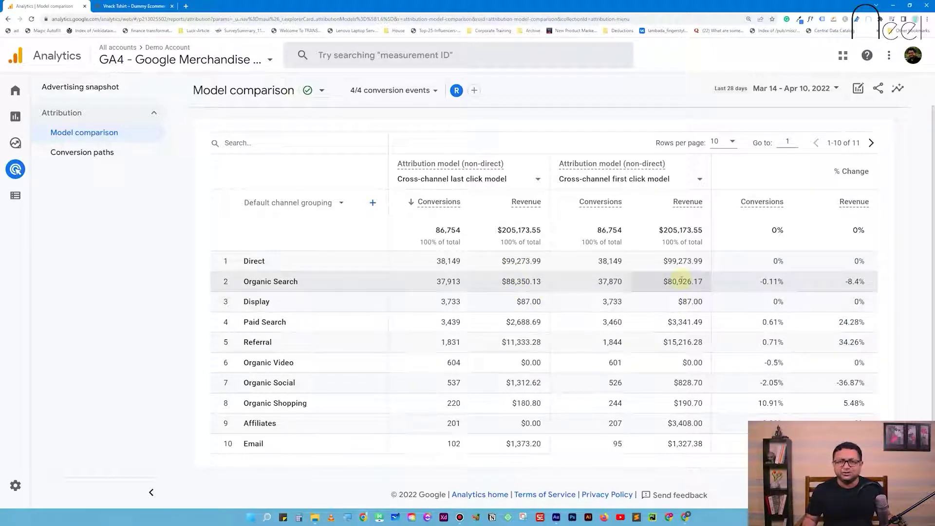
Step: Open the Conversion paths report and examine its touchpoint charts and the default channel grouping table
{"action": "left_click", "coordinate": [101, 150]}
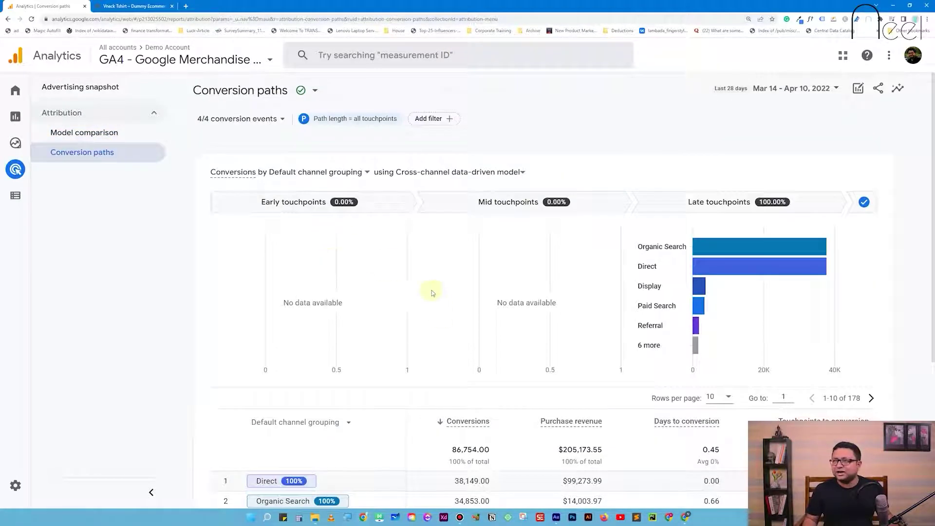
{"action": "scroll", "coordinate": [432, 293], "scroll_direction": "down", "scroll_amount": 5}
{"action": "scroll", "coordinate": [453, 305], "scroll_direction": "up", "scroll_amount": 2}
{"action": "scroll", "coordinate": [453, 302], "scroll_direction": "down", "scroll_amount": 2}
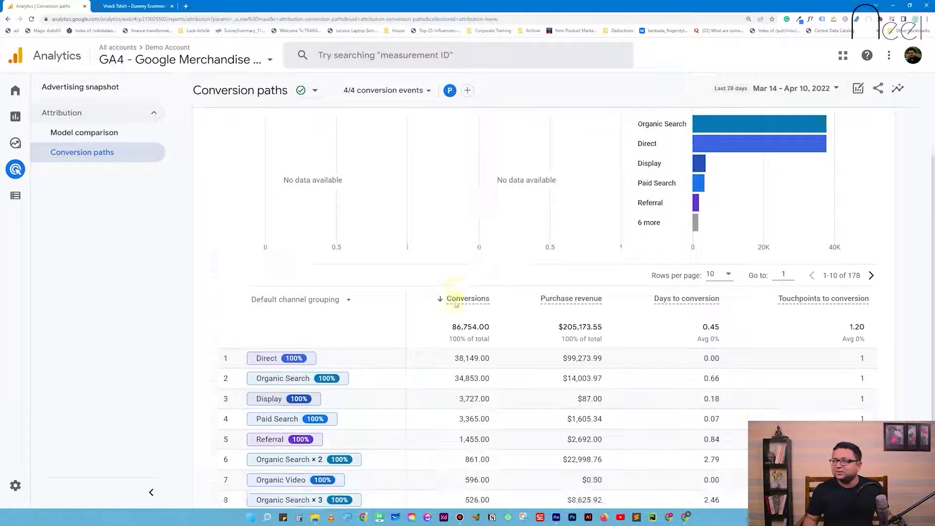
Step: Show 250 rows per page in the Conversion paths table and review the single-channel and multi-channel paths
{"action": "left_click", "coordinate": [716, 178]}
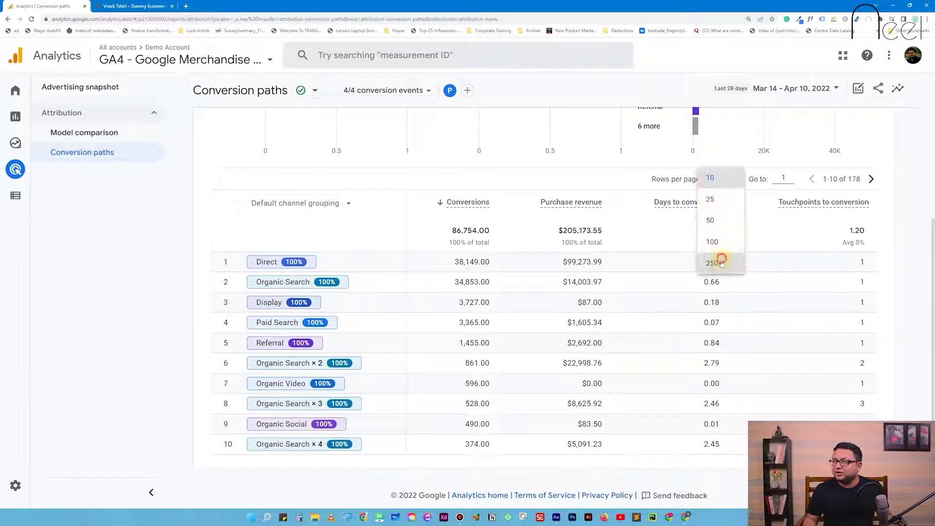
{"action": "left_click", "coordinate": [715, 261]}
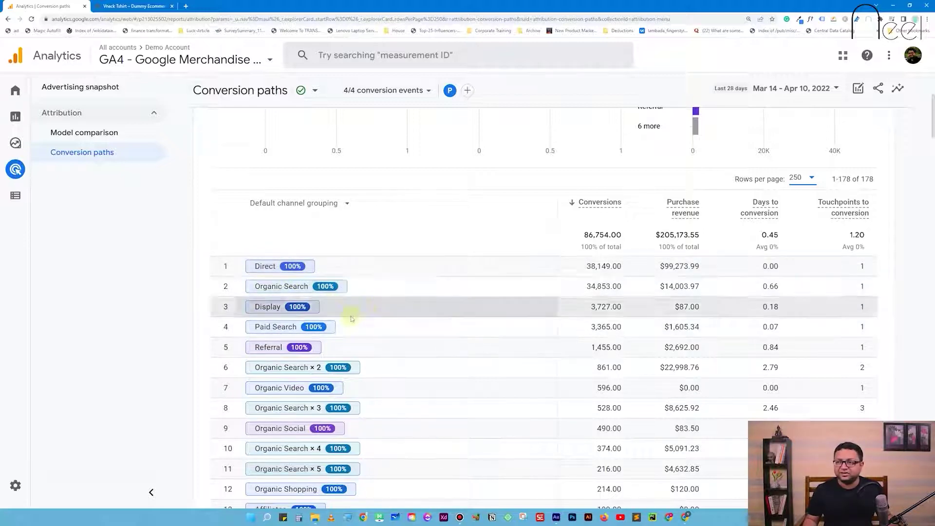
{"action": "scroll", "coordinate": [350, 312], "scroll_direction": "down", "scroll_amount": 2}
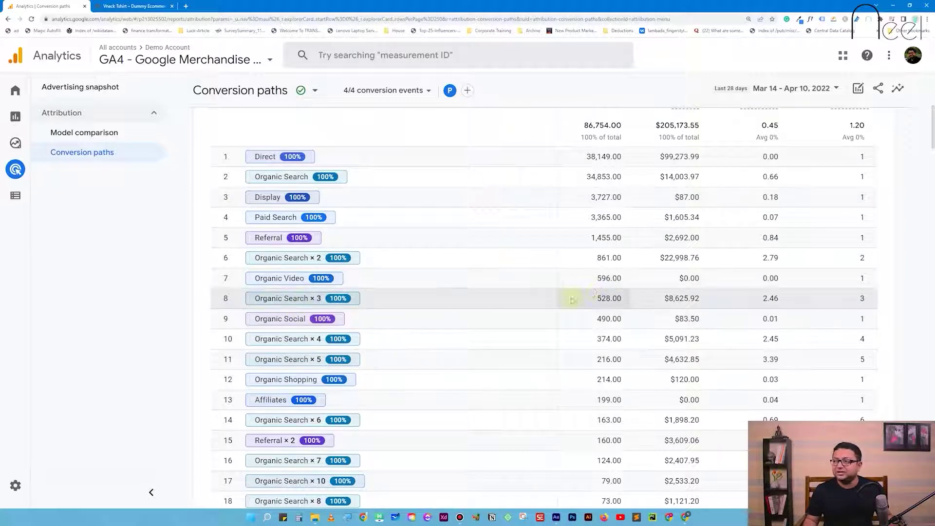
{"action": "scroll", "coordinate": [277, 353], "scroll_direction": "down", "scroll_amount": 4}
{"action": "scroll", "coordinate": [290, 352], "scroll_direction": "down", "scroll_amount": 2}
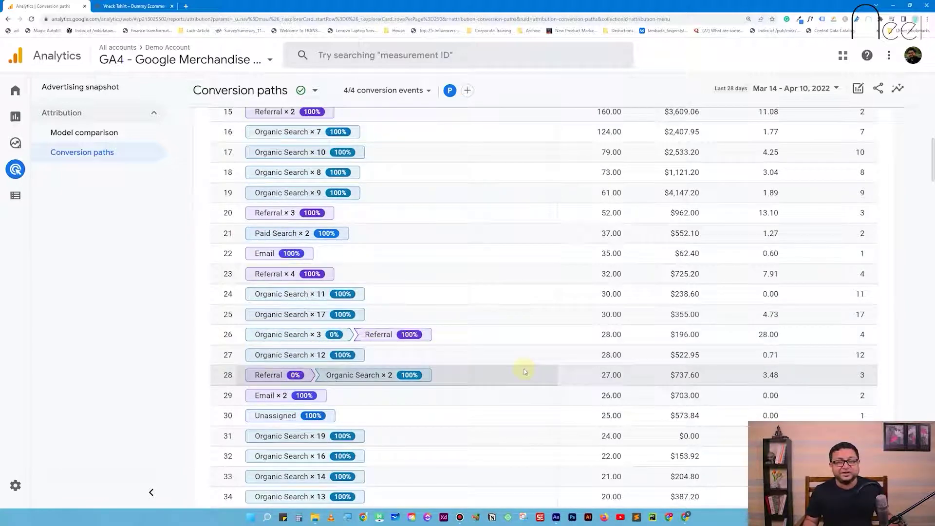
{"action": "scroll", "coordinate": [345, 389], "scroll_direction": "down", "scroll_amount": 9}
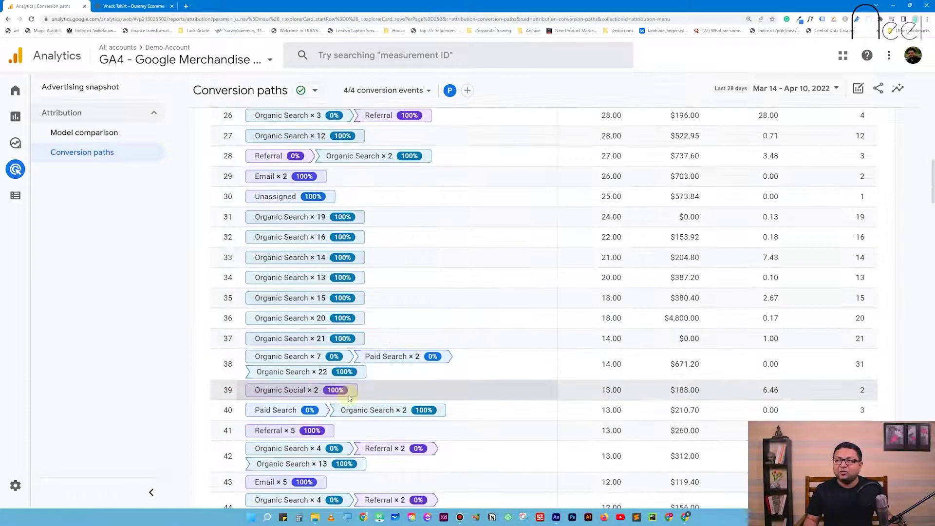
{"action": "scroll", "coordinate": [353, 400], "scroll_direction": "up", "scroll_amount": 9}
{"action": "scroll", "coordinate": [344, 386], "scroll_direction": "down", "scroll_amount": 2}
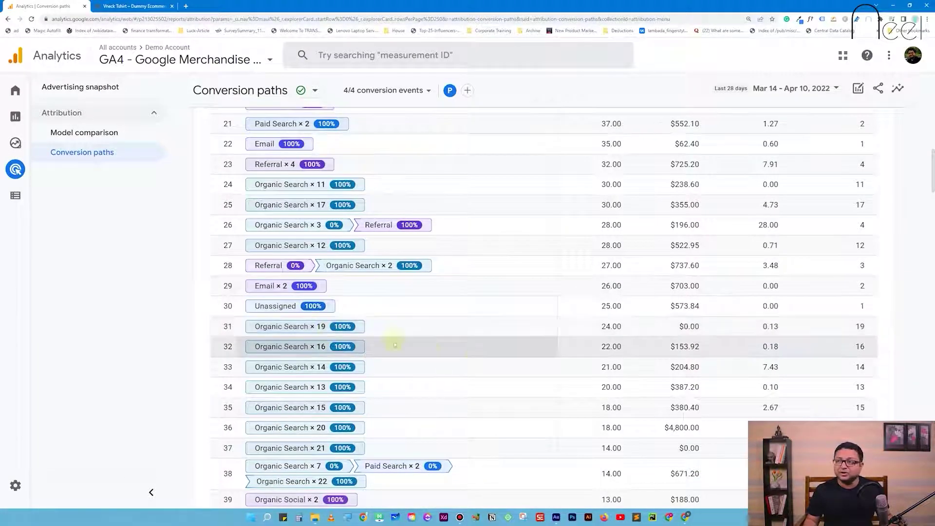
{"action": "scroll", "coordinate": [344, 273], "scroll_direction": "up", "scroll_amount": 13}
{"action": "scroll", "coordinate": [344, 270], "scroll_direction": "up", "scroll_amount": 2}
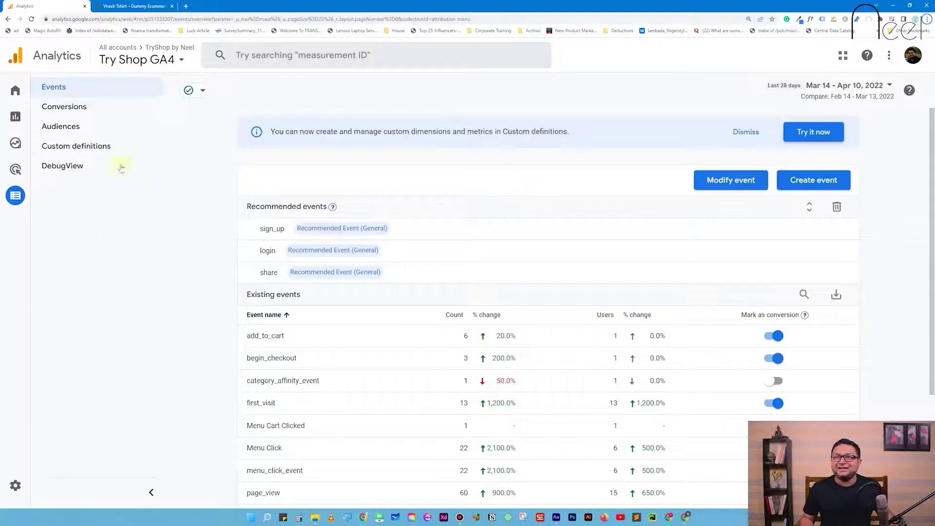
Step: Examine the existing events of the Try Shop GA4 property and which of them are marked as conversions
{"action": "mouse_move", "coordinate": [32, 195]}
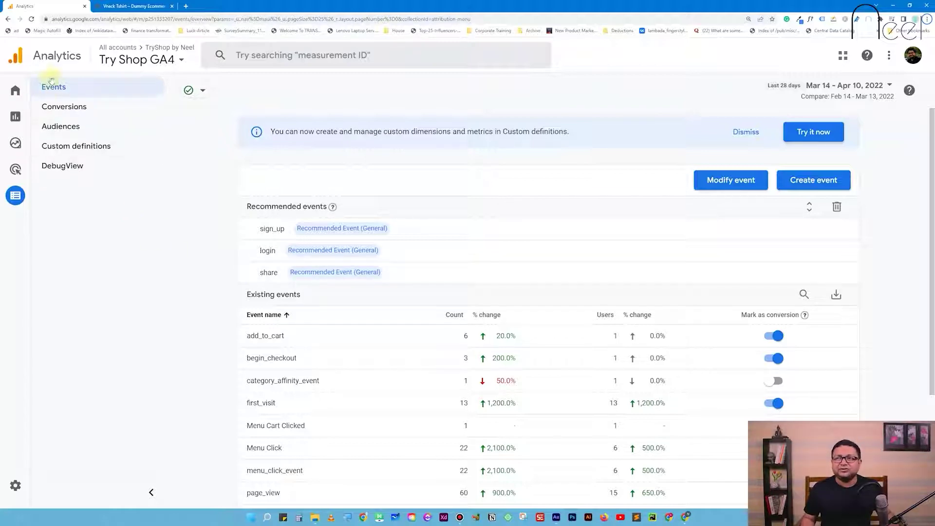
{"action": "scroll", "coordinate": [390, 292], "scroll_direction": "down", "scroll_amount": 2}
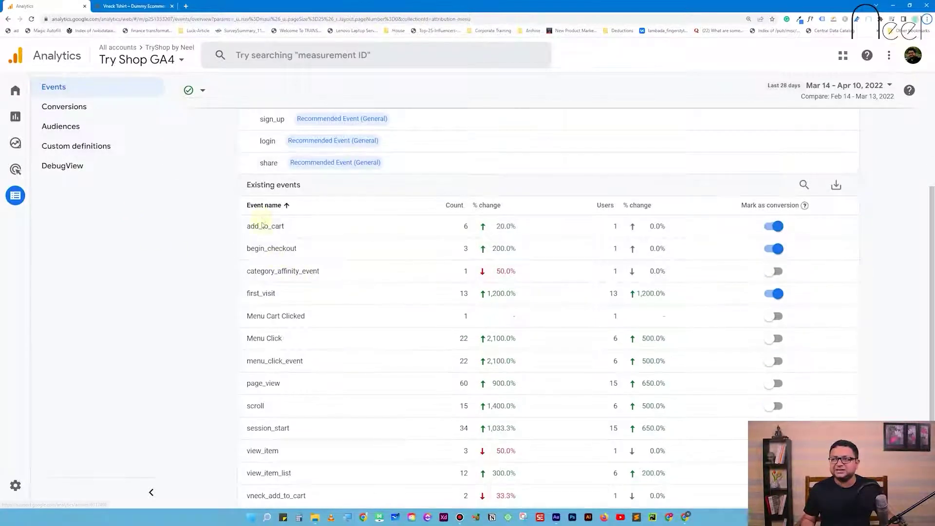
{"action": "scroll", "coordinate": [304, 450], "scroll_direction": "down", "scroll_amount": 1}
{"action": "scroll", "coordinate": [313, 457], "scroll_direction": "up", "scroll_amount": 3}
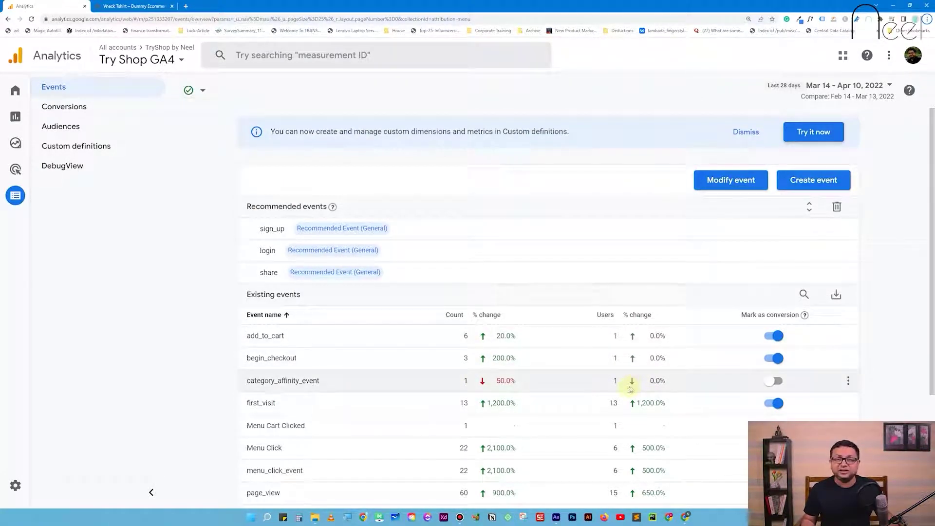
{"action": "scroll", "coordinate": [774, 361], "scroll_direction": "down", "scroll_amount": 3}
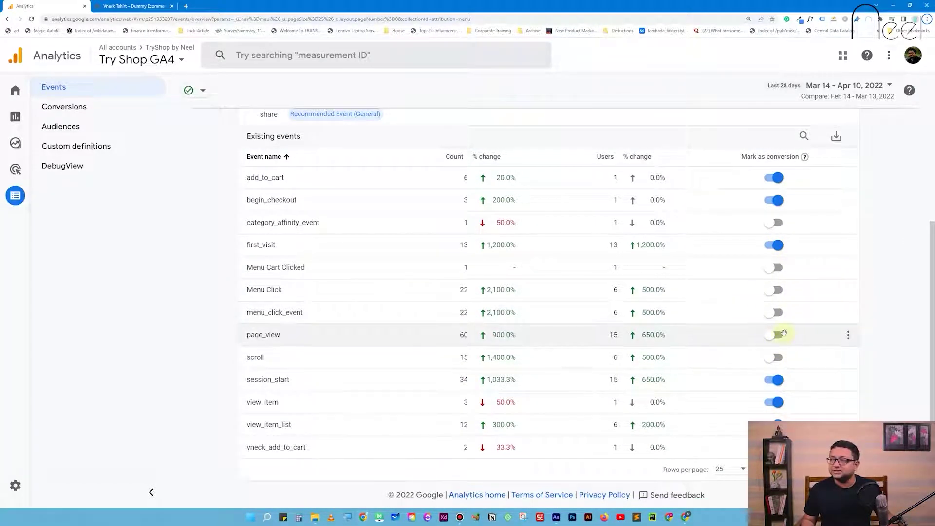
{"action": "scroll", "coordinate": [813, 385], "scroll_direction": "up", "scroll_amount": 2}
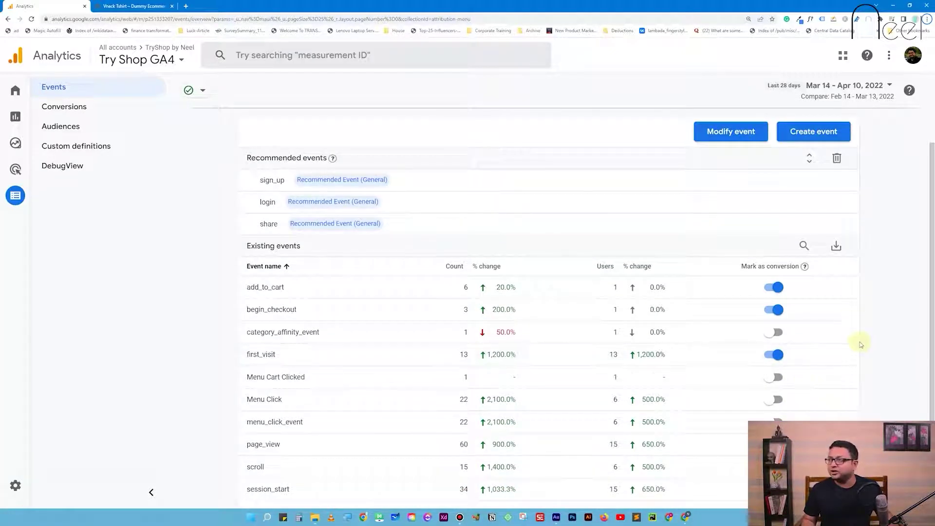
Step: View the additional options for category_affinity_event, close them and review the recommended and existing events
{"action": "left_click", "coordinate": [849, 330]}
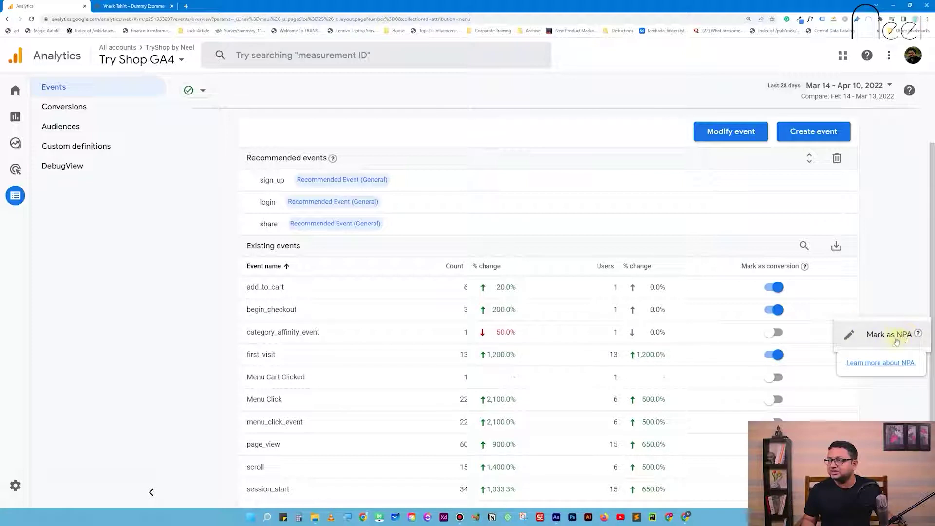
{"action": "left_click", "coordinate": [906, 264]}
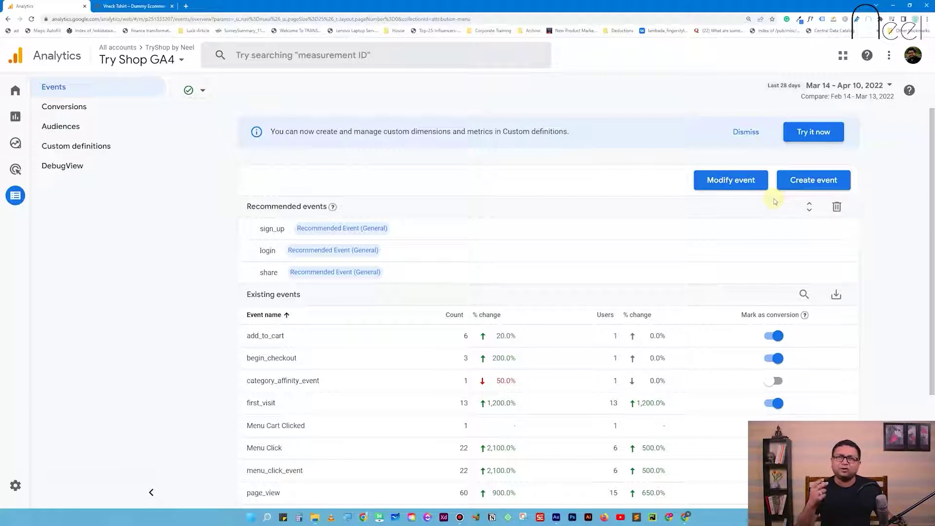
{"action": "scroll", "coordinate": [775, 201], "scroll_direction": "down", "scroll_amount": 2}
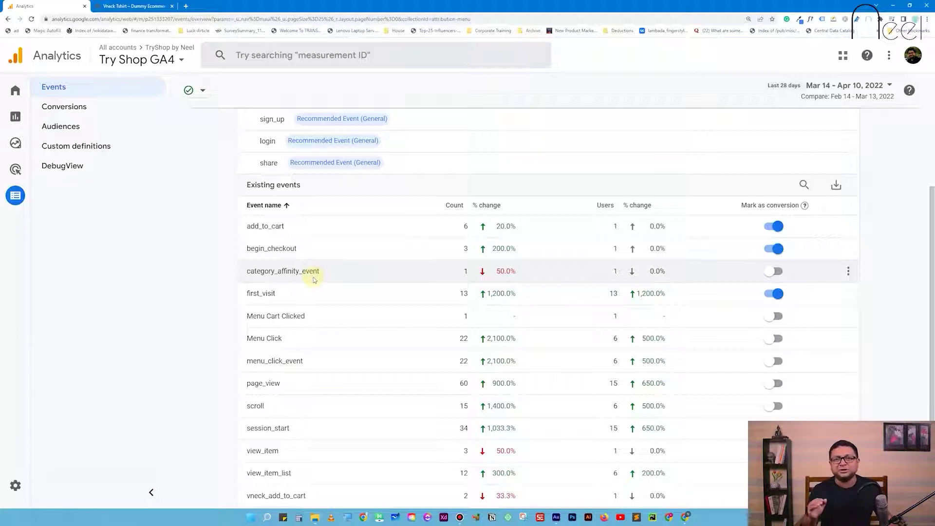
{"action": "scroll", "coordinate": [442, 253], "scroll_direction": "up", "scroll_amount": 3}
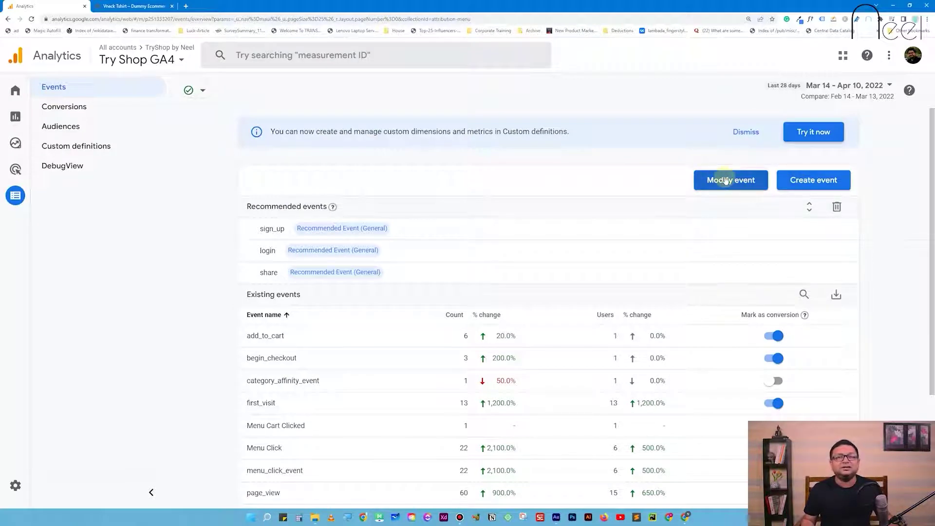
Step: Create an event modification for the website's data stream, matching events whose event_name equals begin_checkout
{"action": "left_click", "coordinate": [727, 183]}
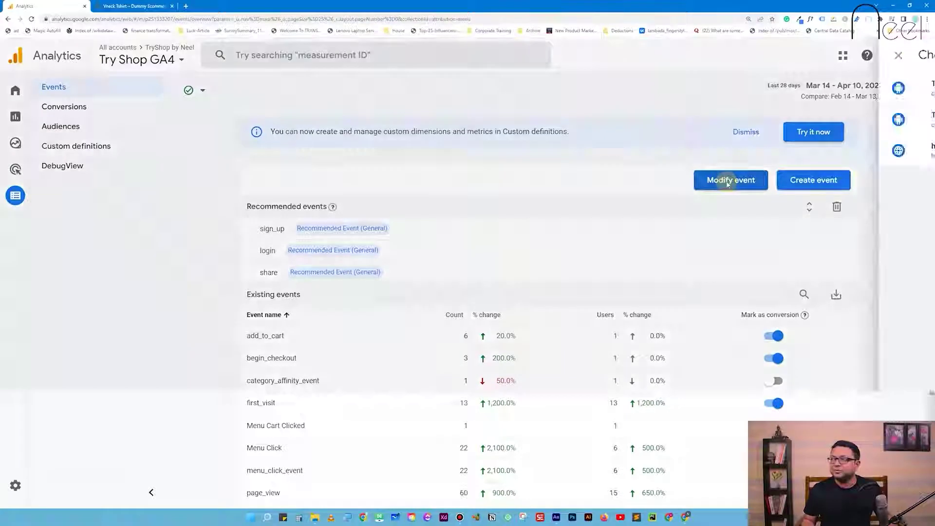
{"action": "key", "text": "Escape"}
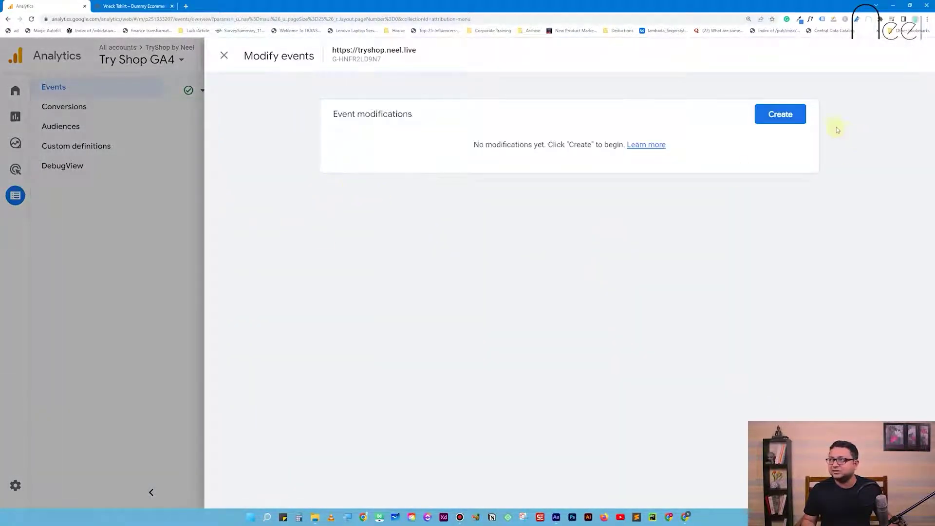
{"action": "left_click", "coordinate": [789, 115]}
{"action": "left_click", "coordinate": [337, 173]}
{"action": "left_click", "coordinate": [671, 258]}
{"action": "type", "text": "begi"}
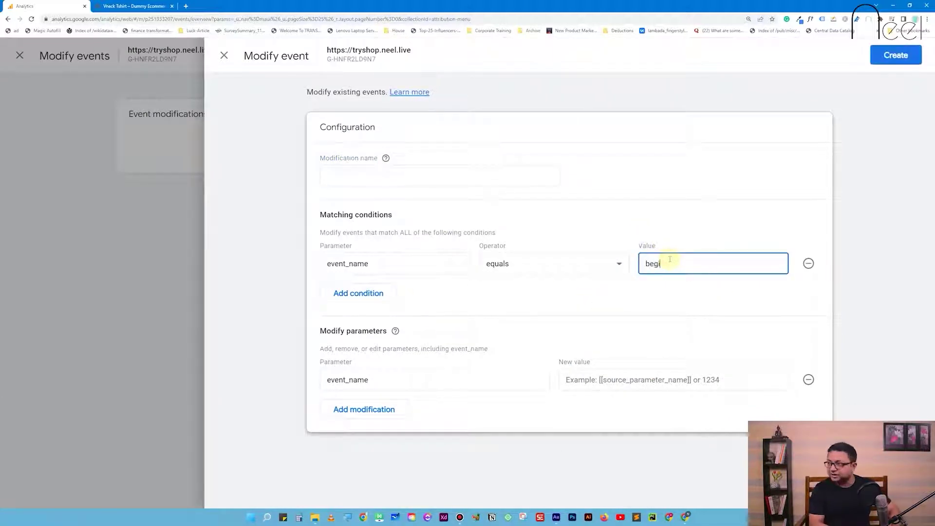
{"action": "type", "text": "n_checkout"}
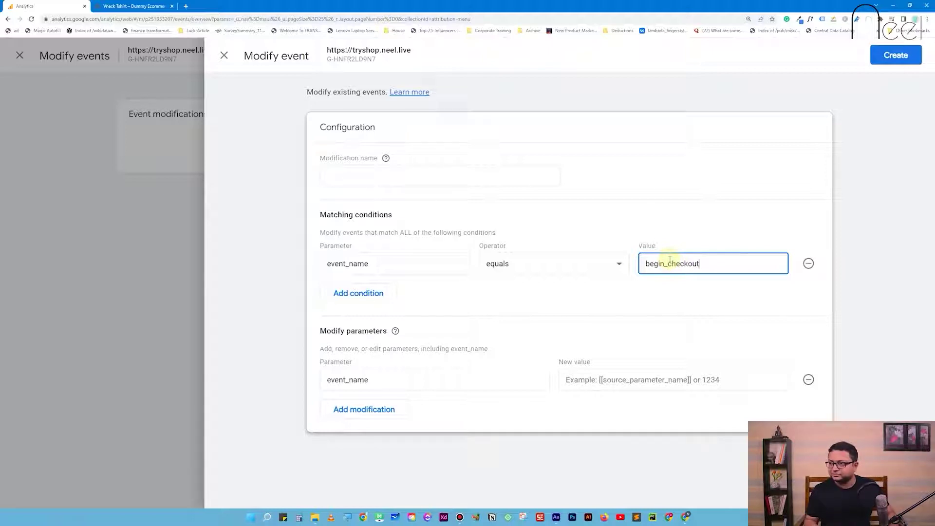
Step: Set the modified event_name parameter's new value to Checkout
{"action": "left_click", "coordinate": [401, 387]}
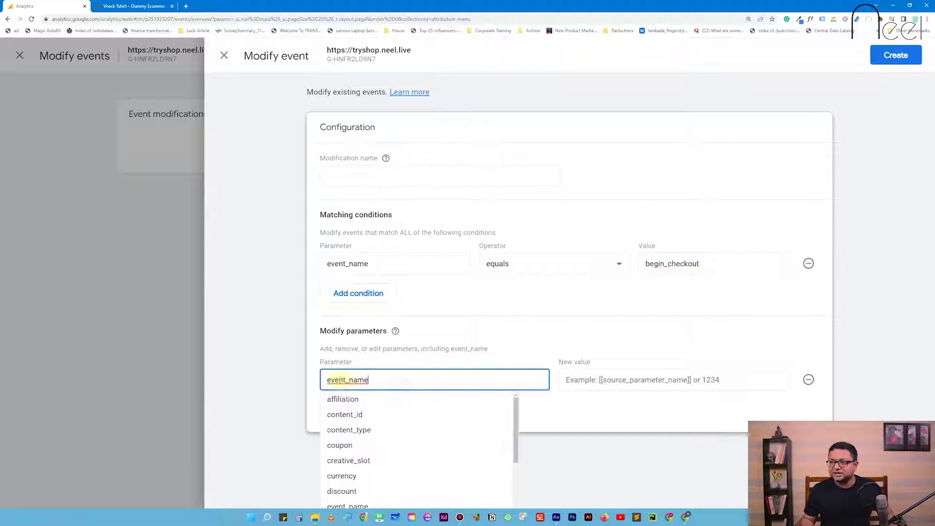
{"action": "left_click", "coordinate": [661, 384]}
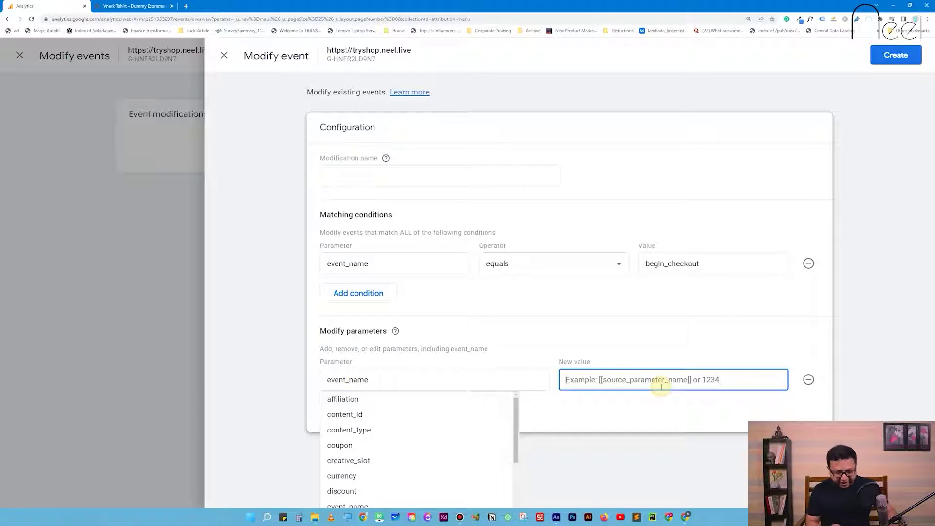
{"action": "type", "text": "Begin C"}
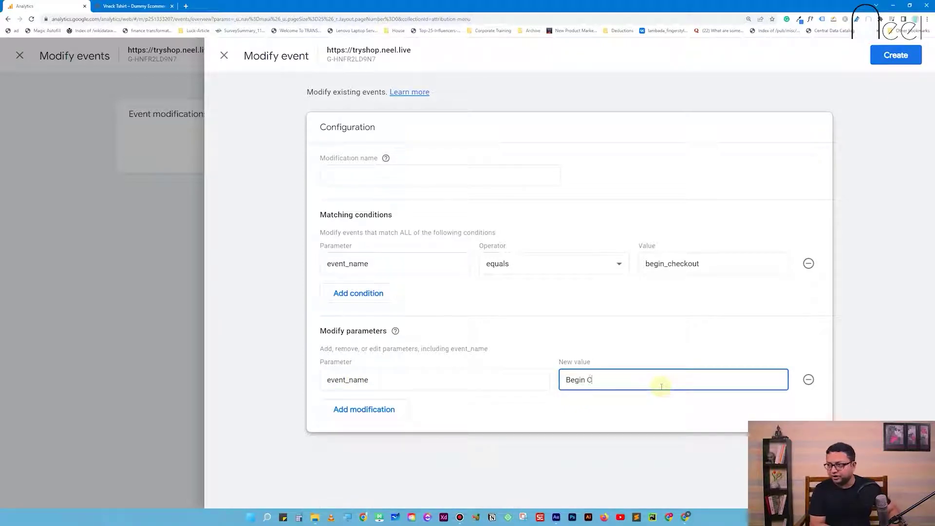
{"action": "type", "text": "heckout"}
{"action": "left_click_drag", "start_coordinate": [585, 380], "coordinate": [550, 380]}
{"action": "key", "text": "Delete"}
{"action": "key", "text": "Delete"}
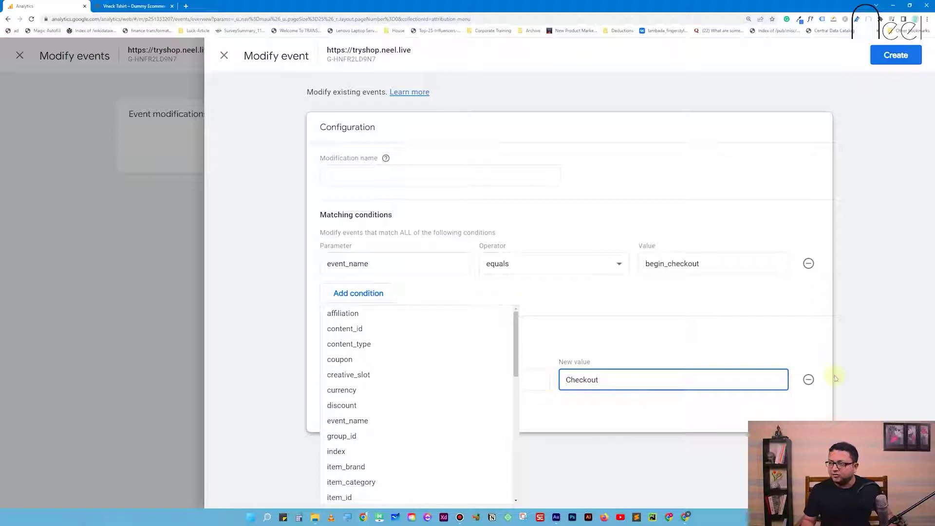
{"action": "left_click", "coordinate": [809, 357]}
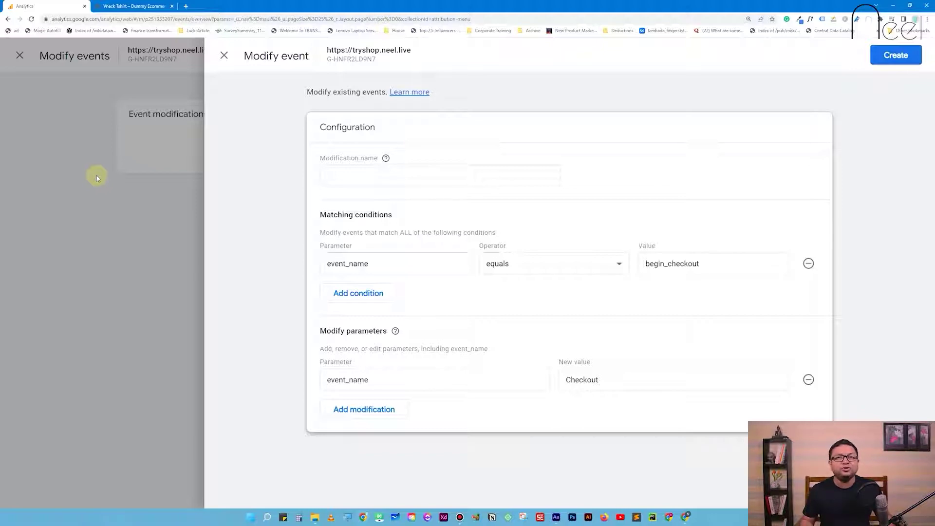
Step: Discard the unsaved event modification and return to the Events list
{"action": "left_click", "coordinate": [164, 180]}
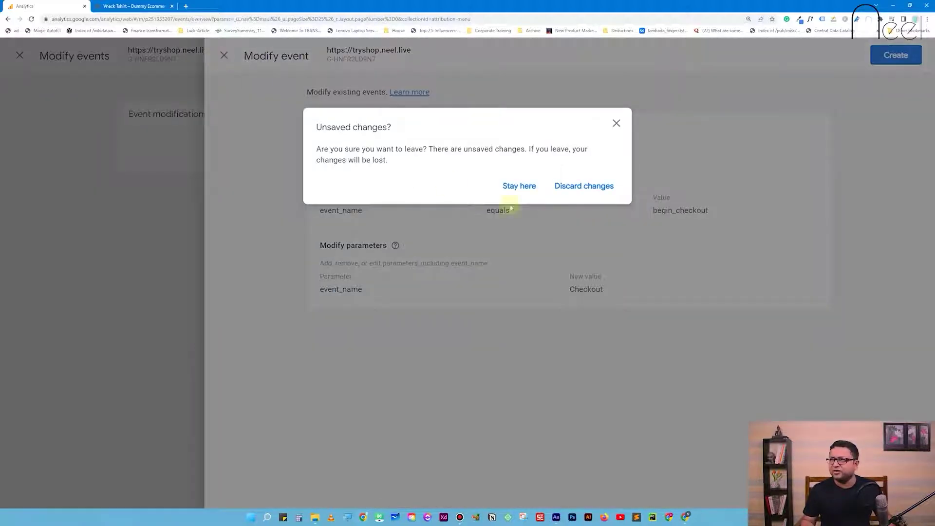
{"action": "left_click", "coordinate": [557, 186]}
{"action": "left_click", "coordinate": [224, 56]}
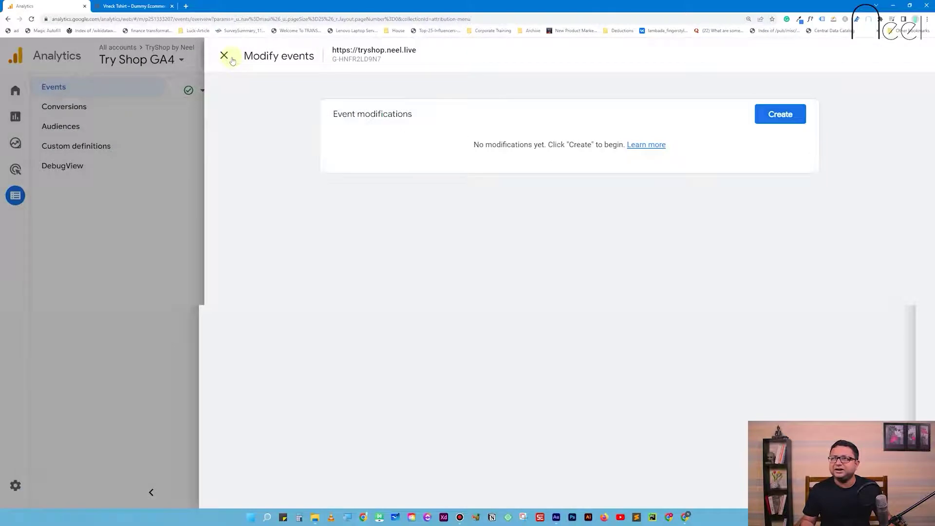
{"action": "left_click", "coordinate": [224, 56]}
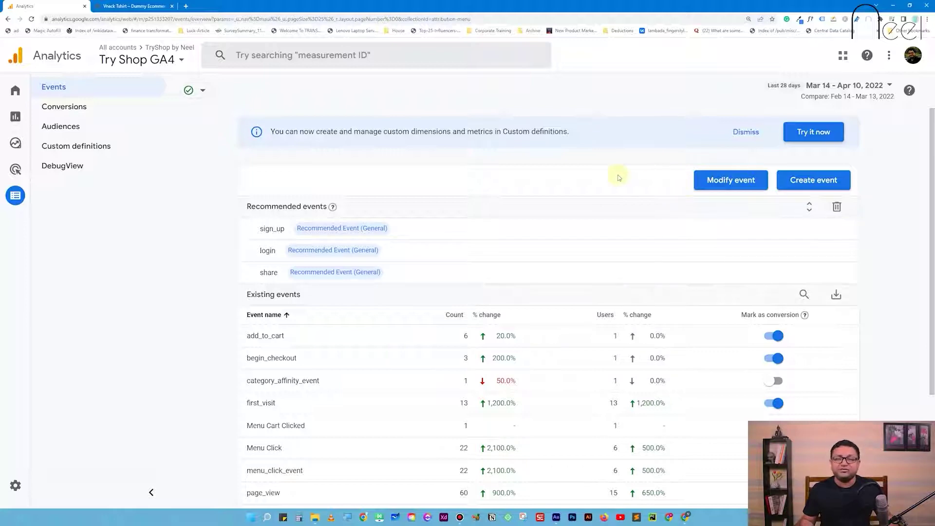
Step: Open the Conversions list, view the new conversion event form and cancel it
{"action": "scroll", "coordinate": [618, 211], "scroll_direction": "down", "scroll_amount": 2}
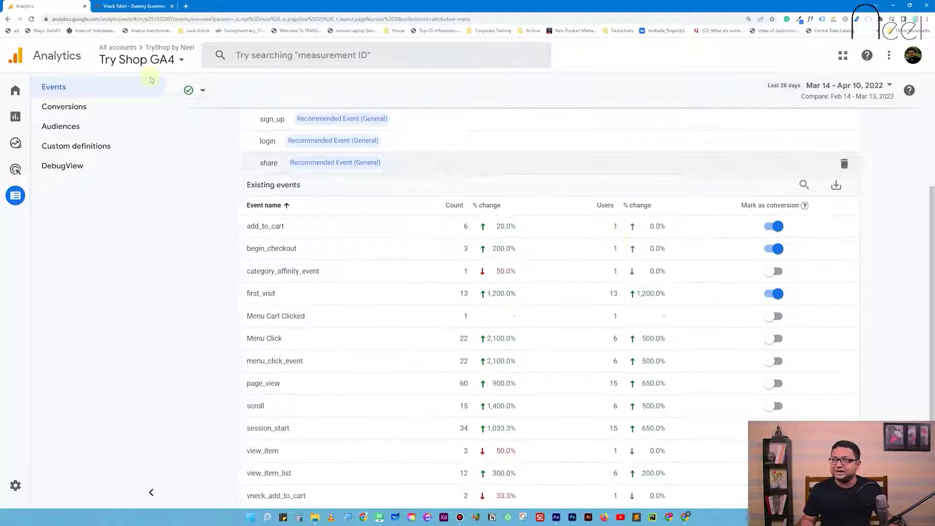
{"action": "left_click", "coordinate": [68, 107]}
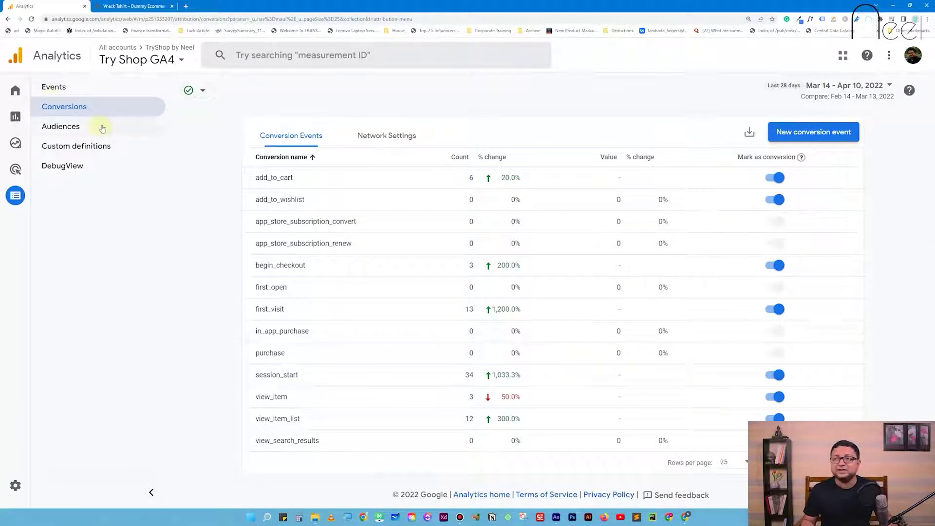
{"action": "left_click", "coordinate": [826, 138]}
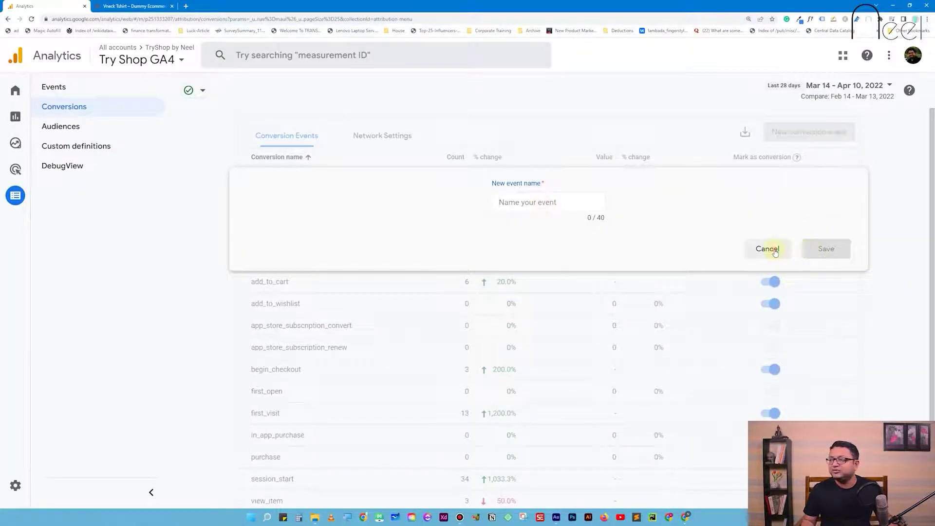
{"action": "left_click", "coordinate": [769, 249]}
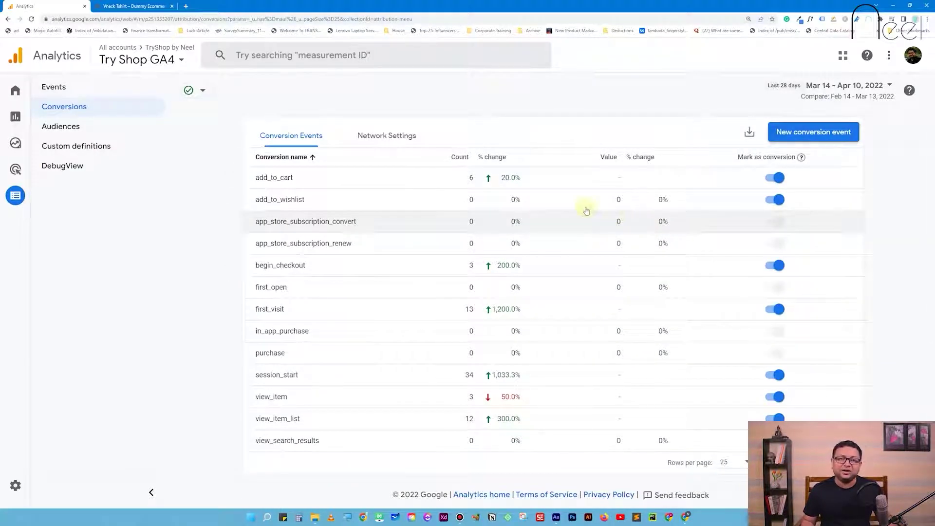
Step: Create a custom audience in the Audiences list that includes users when the add_to_cart event occurs
{"action": "left_click", "coordinate": [51, 129]}
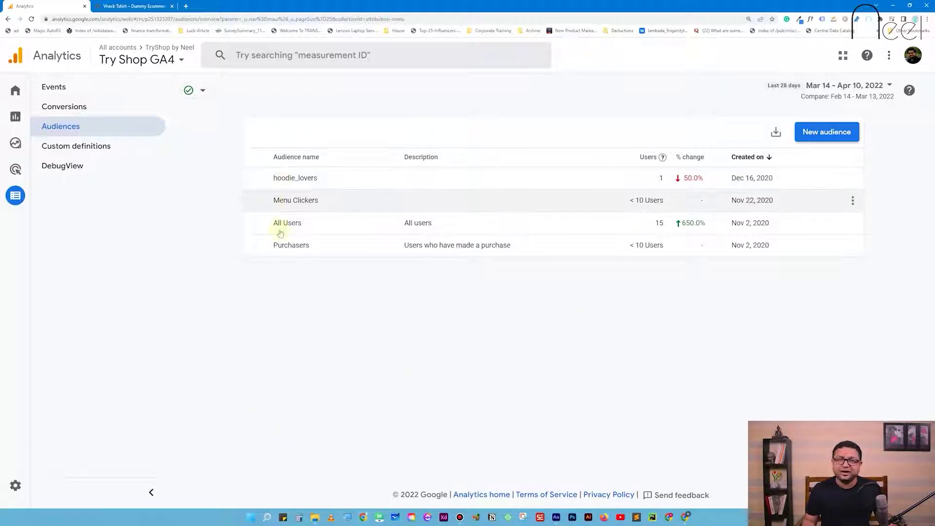
{"action": "left_click", "coordinate": [826, 132]}
{"action": "left_click", "coordinate": [348, 142]}
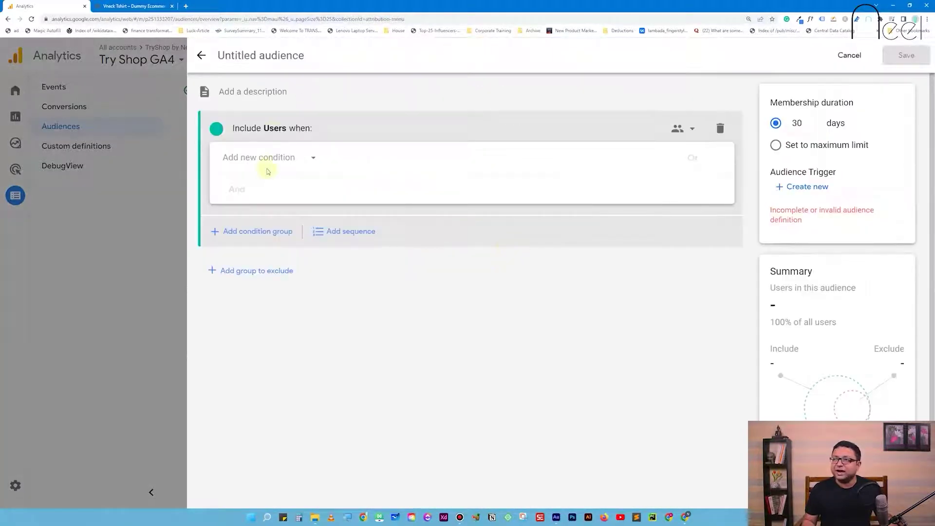
{"action": "left_click", "coordinate": [269, 154]}
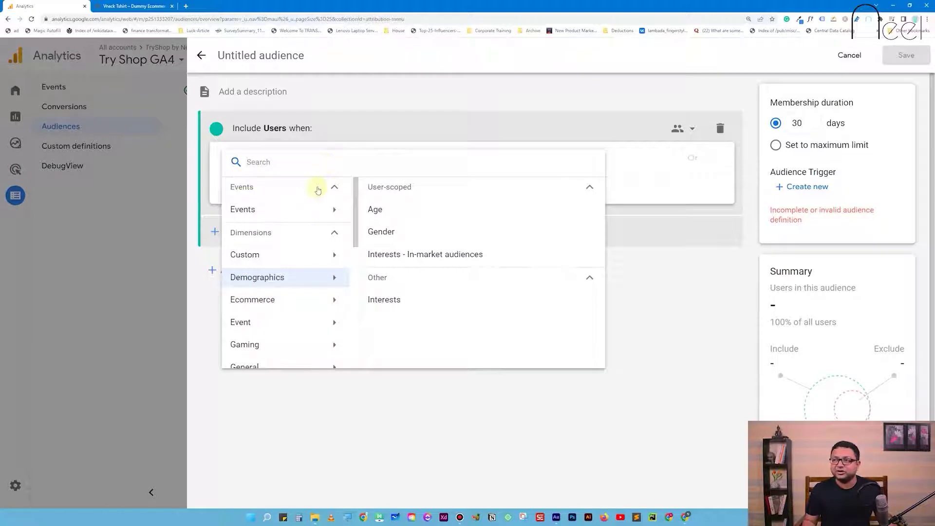
{"action": "mouse_move", "coordinate": [267, 211]}
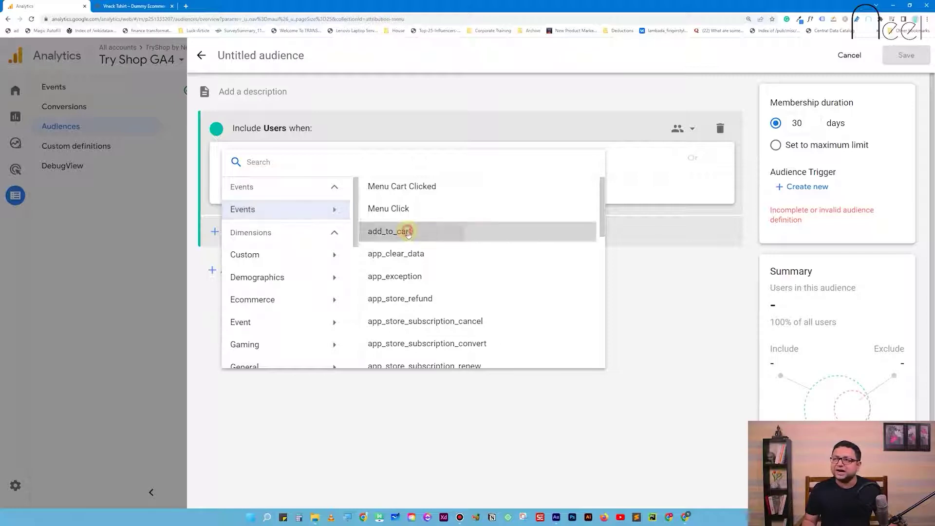
{"action": "left_click", "coordinate": [408, 233]}
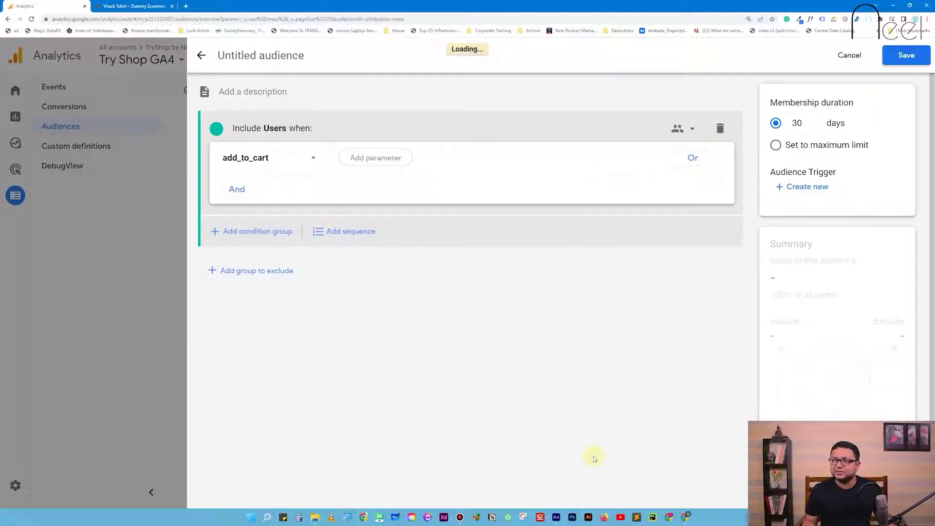
Step: Name the new audience "Add to cart" and save it
{"action": "left_click", "coordinate": [268, 55]}
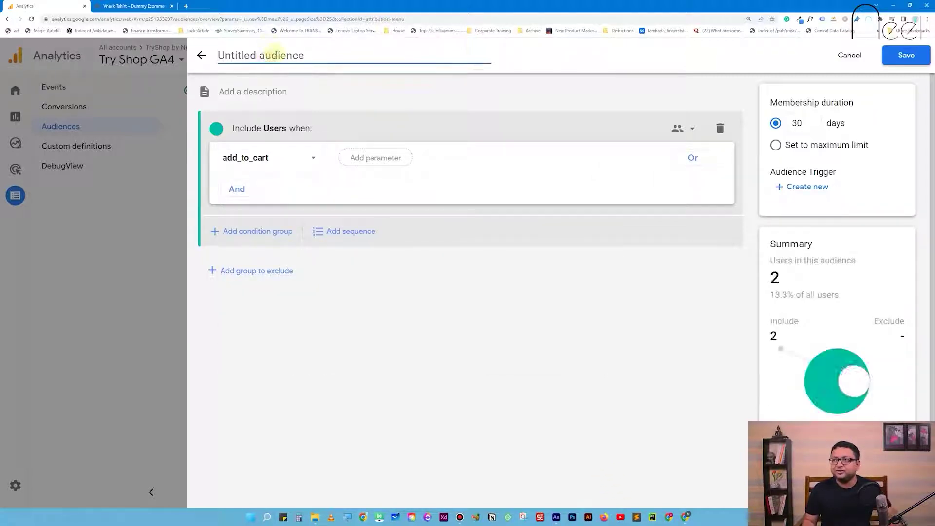
{"action": "type", "text": "Add tp"}
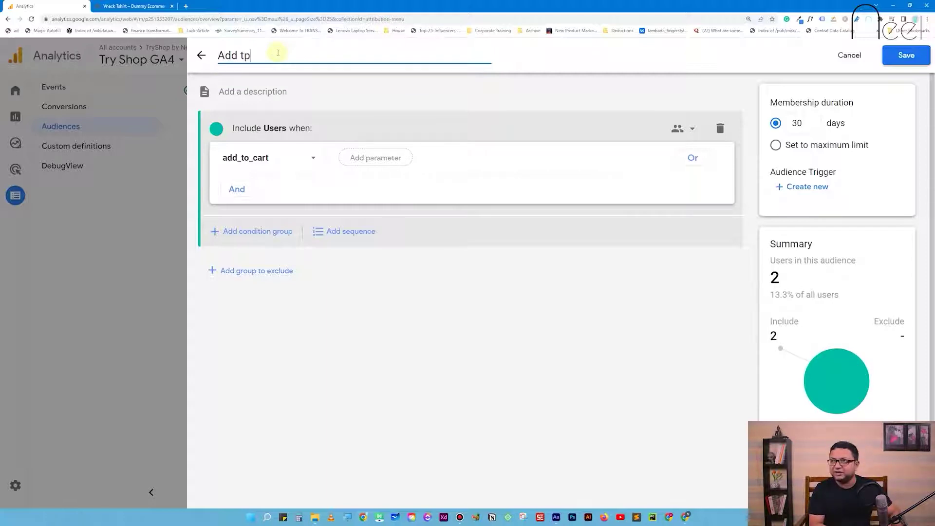
{"action": "key", "text": "BackSpace"}
{"action": "type", "text": "o cart"}
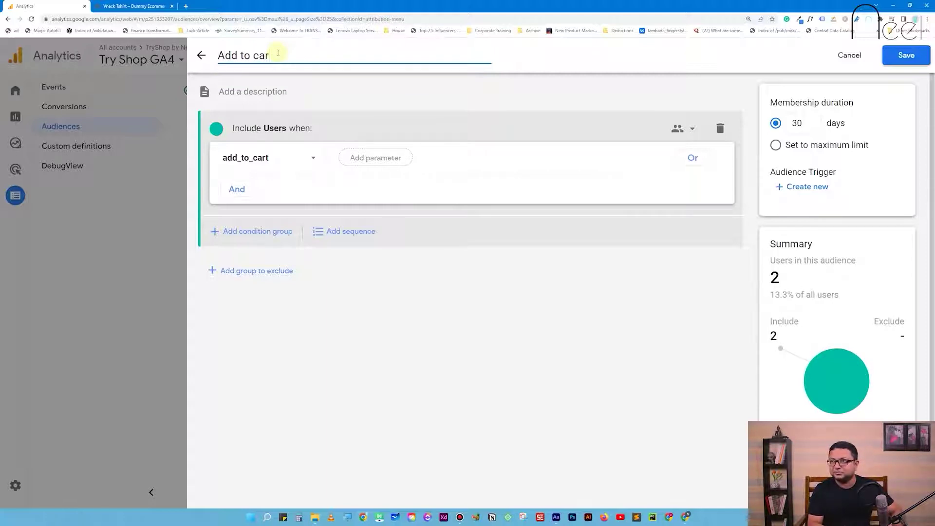
{"action": "left_click", "coordinate": [907, 64]}
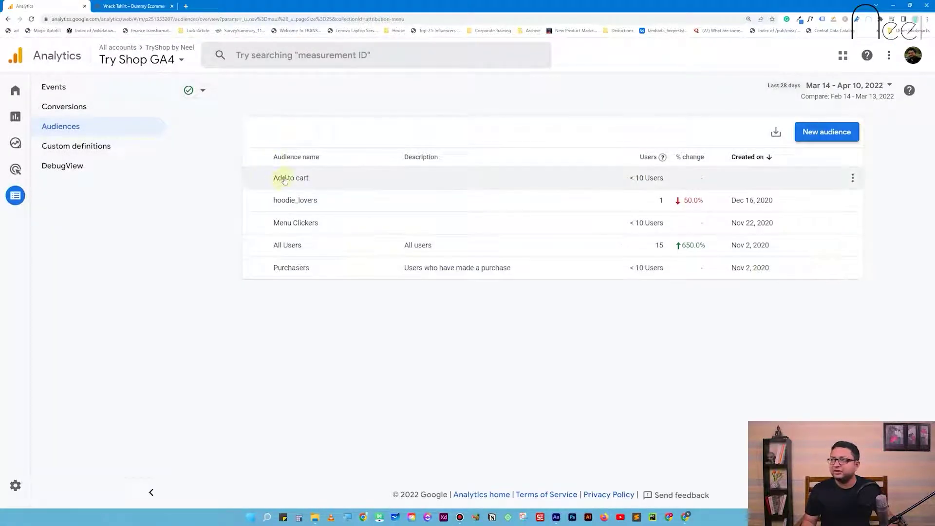
Step: Open the Add to cart audience's report and look through its cards
{"action": "left_click", "coordinate": [285, 179]}
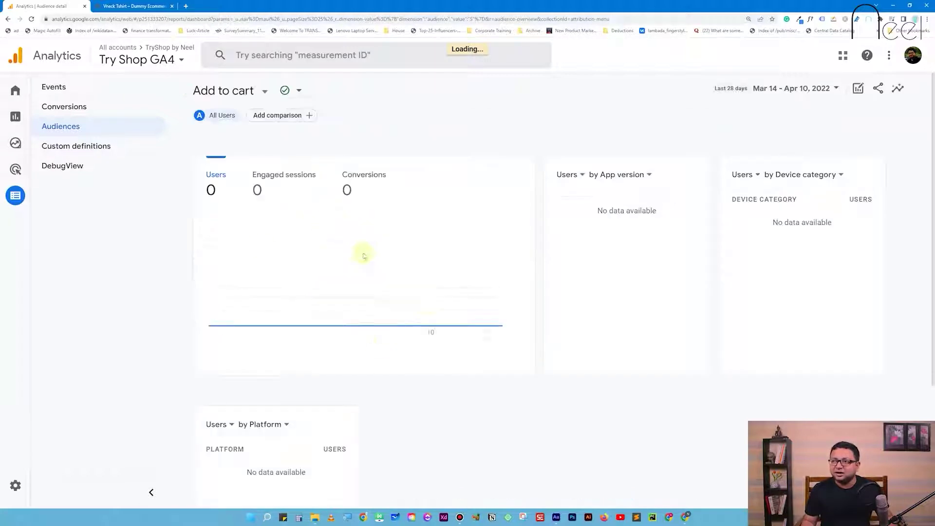
{"action": "scroll", "coordinate": [424, 360], "scroll_direction": "down", "scroll_amount": 2}
{"action": "scroll", "coordinate": [419, 376], "scroll_direction": "down", "scroll_amount": 2}
{"action": "scroll", "coordinate": [387, 351], "scroll_direction": "up", "scroll_amount": 4}
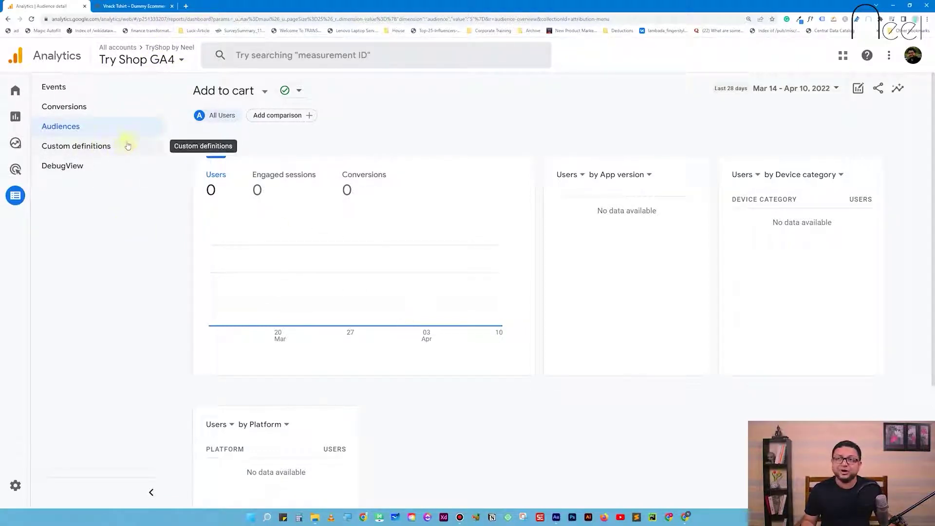
Step: Open the custom definitions, view the button_name custom dimension's name and event parameter, and close it without changes
{"action": "left_click", "coordinate": [112, 148]}
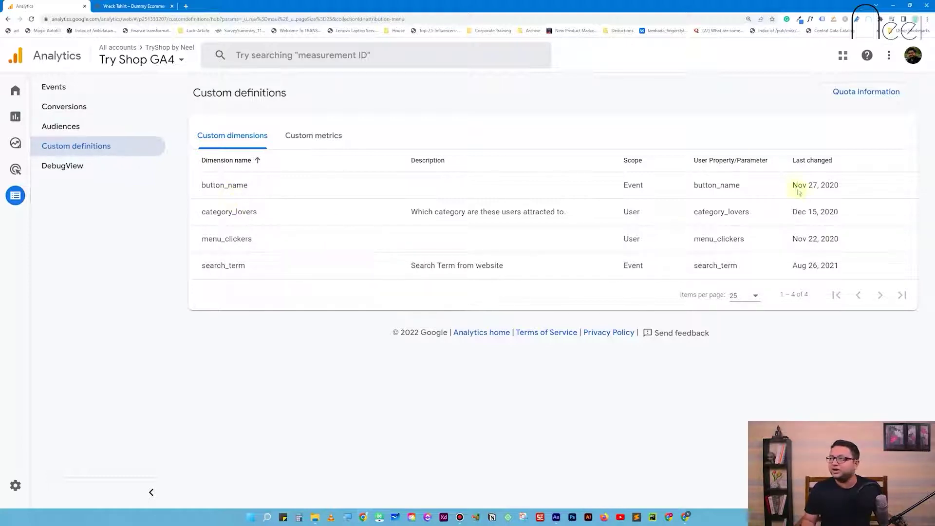
{"action": "left_click", "coordinate": [898, 189]}
{"action": "left_click", "coordinate": [866, 219]}
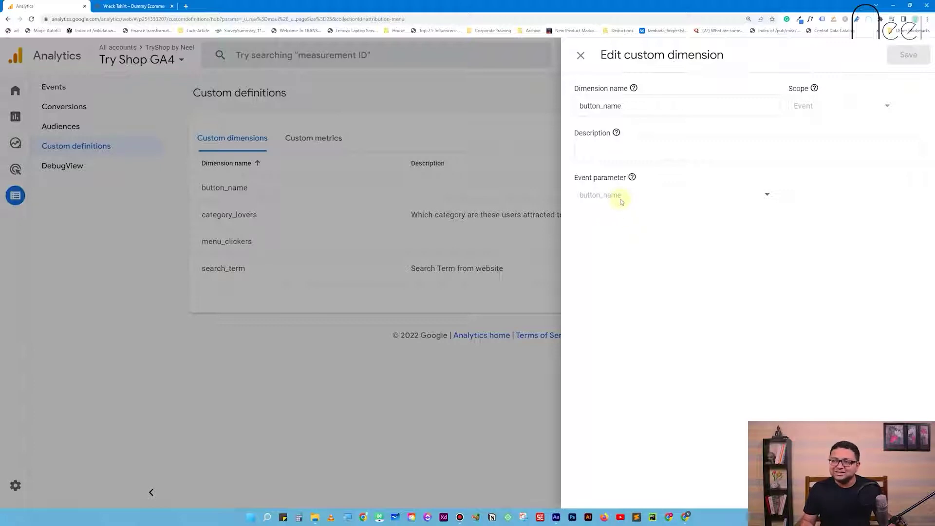
{"action": "left_click", "coordinate": [628, 105]}
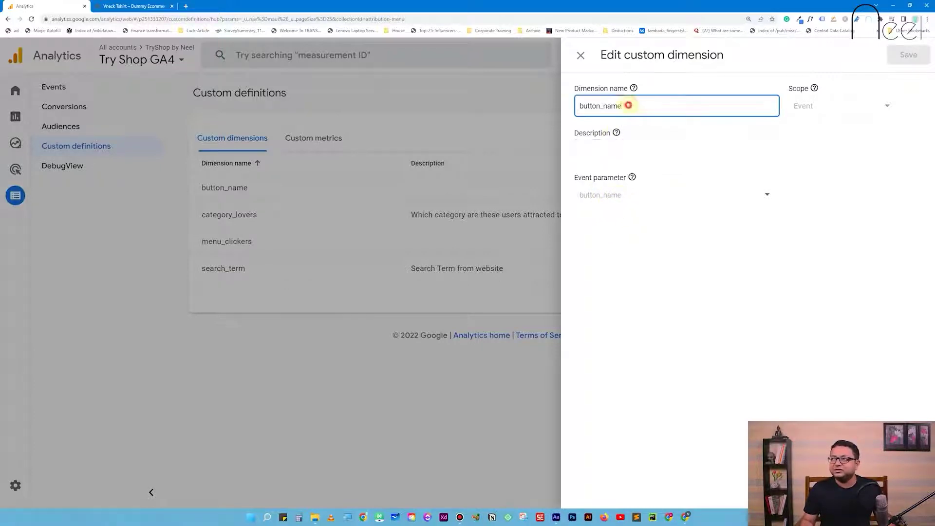
{"action": "double_click", "coordinate": [628, 106]}
{"action": "left_click", "coordinate": [618, 205]}
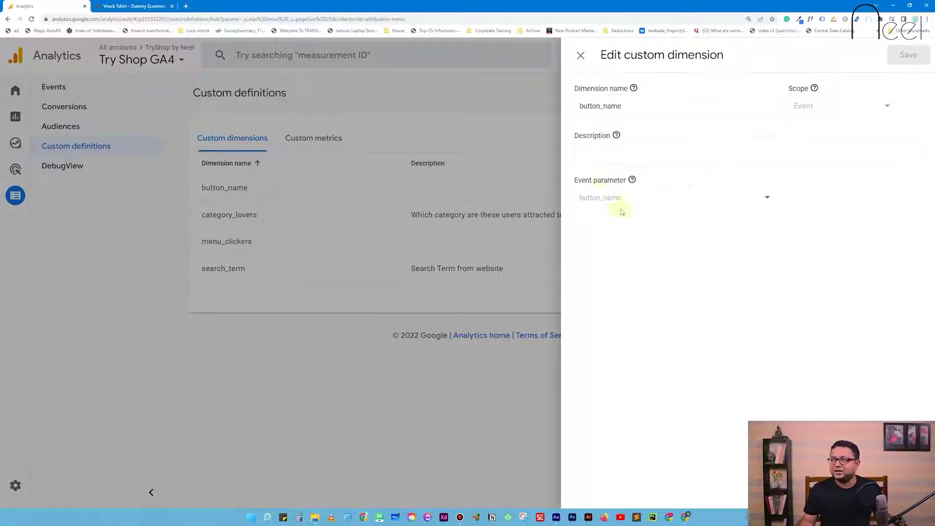
{"action": "left_click", "coordinate": [511, 118]}
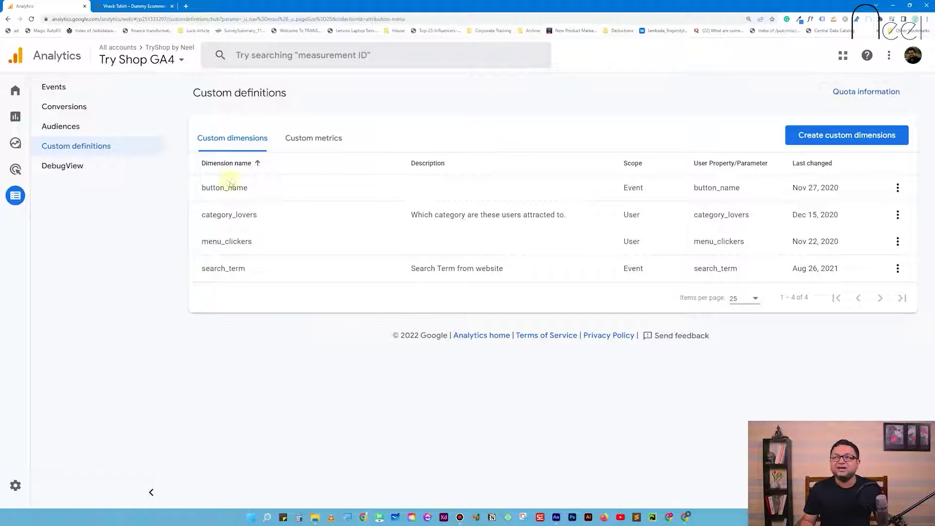
Step: View the DebugView report, and go to the Admin page of the Try Shop GA4 property
{"action": "left_click", "coordinate": [88, 165]}
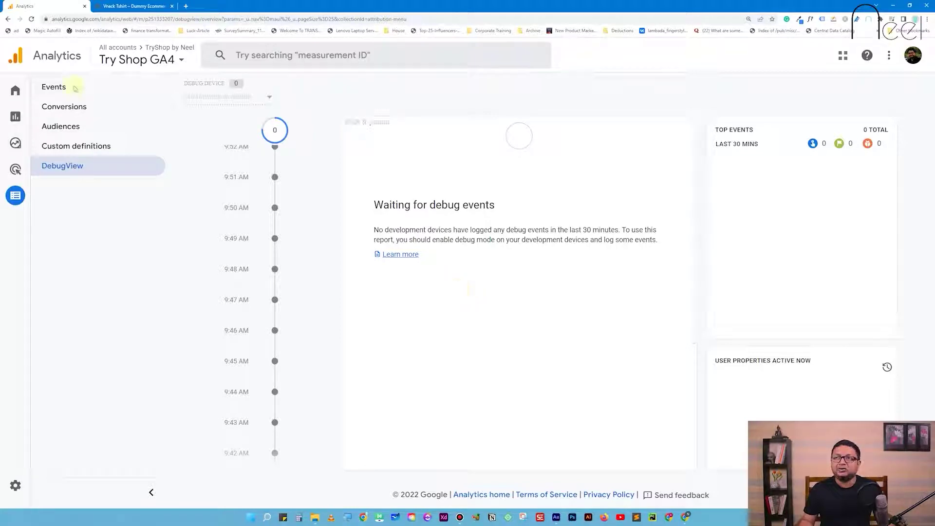
{"action": "left_click", "coordinate": [154, 60]}
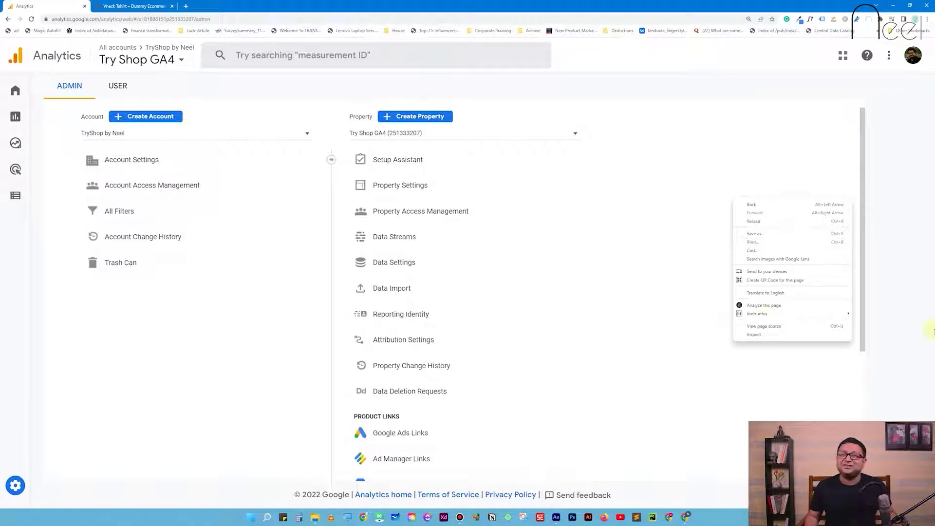
{"action": "left_click", "coordinate": [719, 113]}
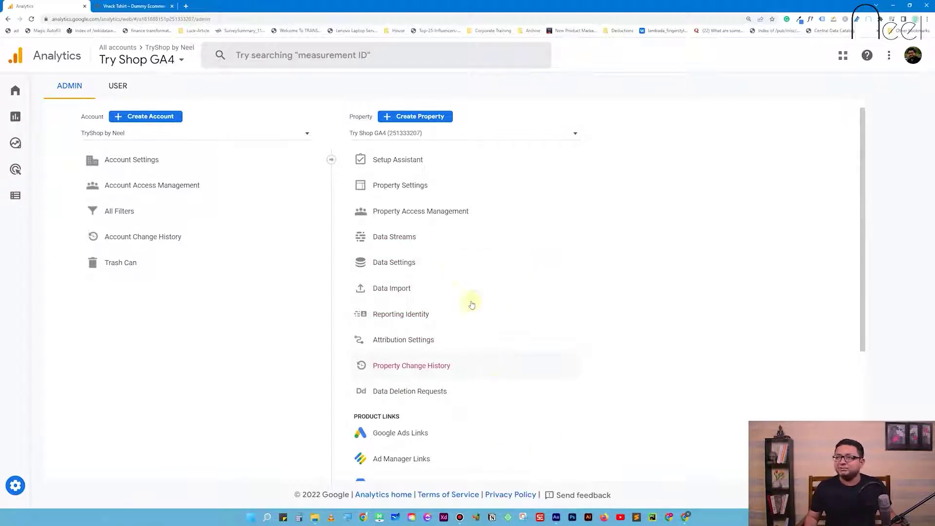
Step: Open the property's Data Streams and view the platform options for adding a stream
{"action": "left_click", "coordinate": [424, 244]}
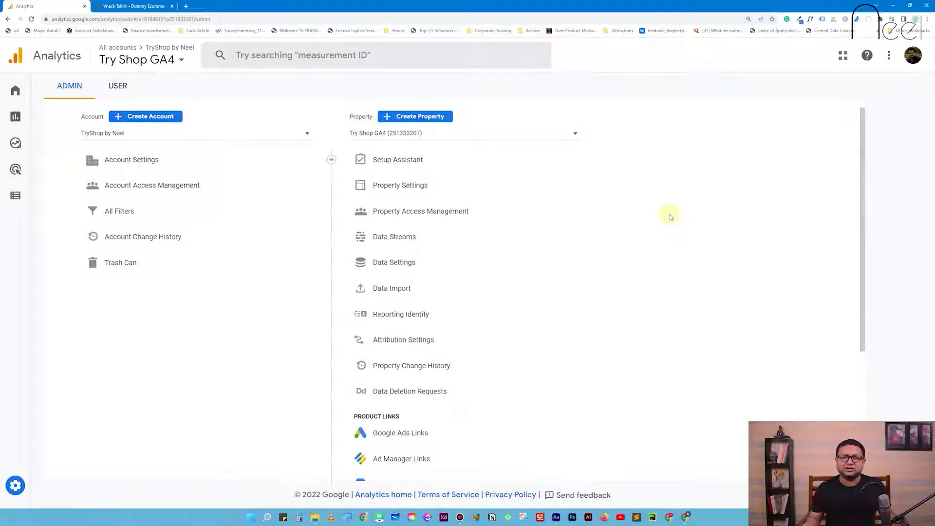
{"action": "left_click", "coordinate": [418, 238]}
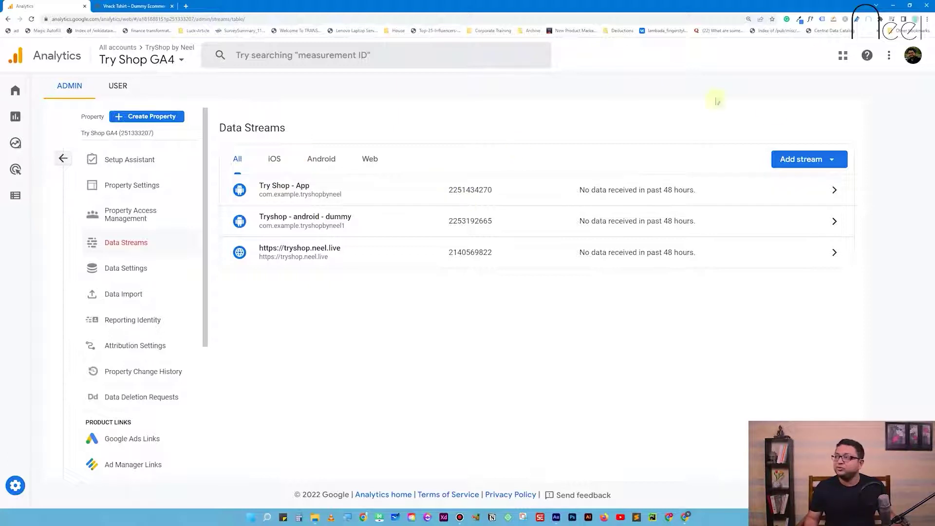
{"action": "left_click", "coordinate": [784, 159]}
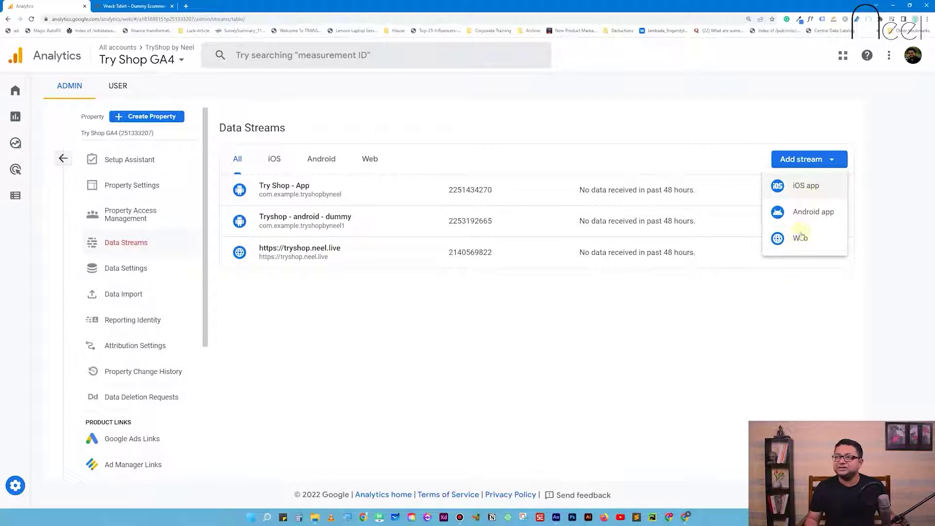
{"action": "left_click", "coordinate": [777, 323]}
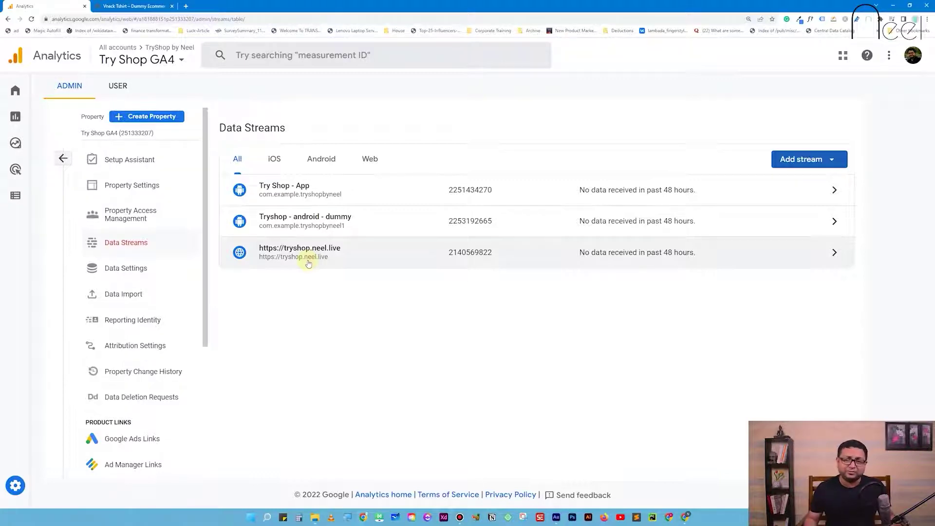
{"action": "left_click", "coordinate": [334, 253]}
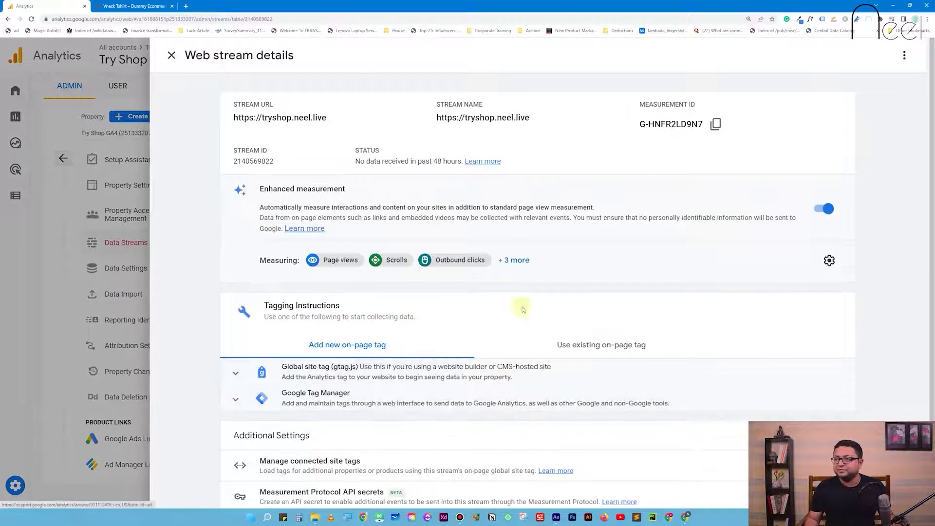
{"action": "scroll", "coordinate": [565, 291], "scroll_direction": "down", "scroll_amount": 1}
{"action": "scroll", "coordinate": [564, 290], "scroll_direction": "up", "scroll_amount": 1}
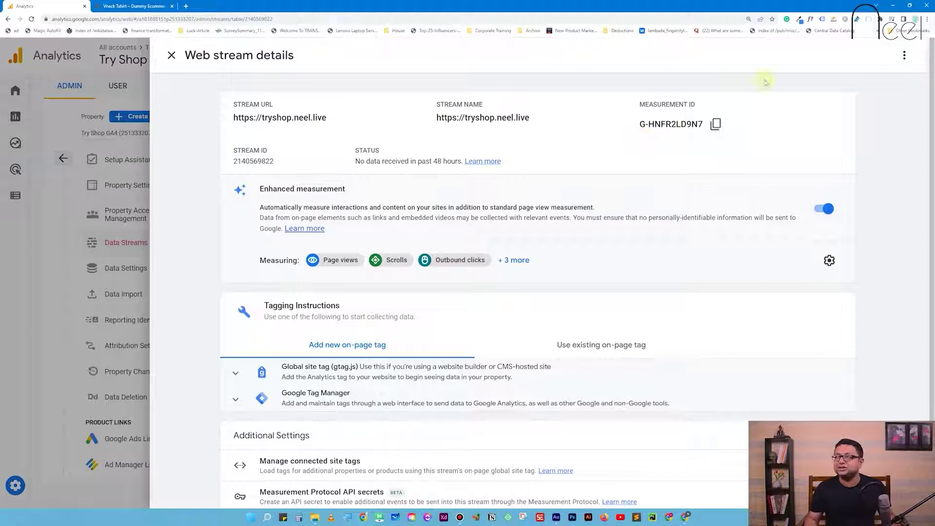
{"action": "left_click_drag", "start_coordinate": [638, 123], "coordinate": [705, 125]}
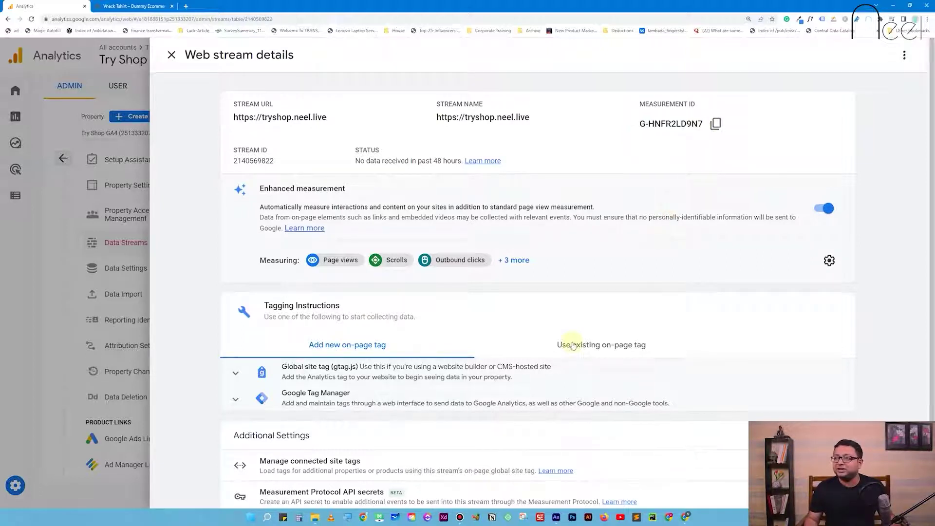
Step: Expand the Global site tag (gtag.js) instructions for a new on-page tag and copy the whole snippet
{"action": "scroll", "coordinate": [564, 342], "scroll_direction": "down", "scroll_amount": 1}
{"action": "left_click", "coordinate": [359, 334]}
{"action": "scroll", "coordinate": [427, 411], "scroll_direction": "down", "scroll_amount": 1}
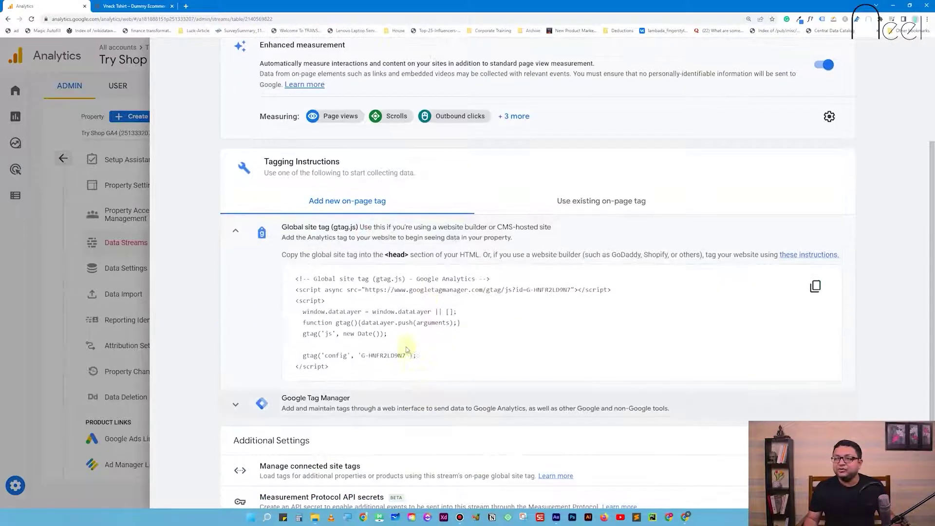
{"action": "left_click_drag", "start_coordinate": [330, 367], "coordinate": [289, 285]}
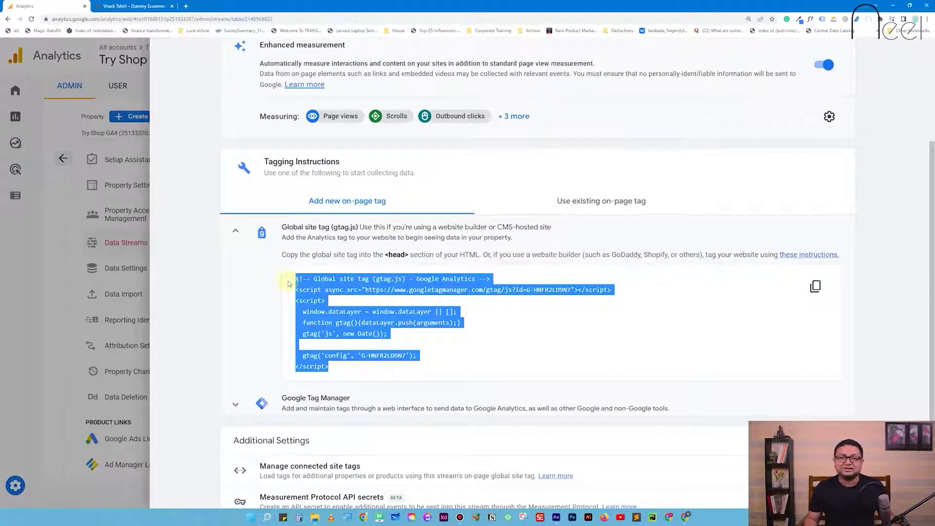
{"action": "left_click", "coordinate": [370, 292]}
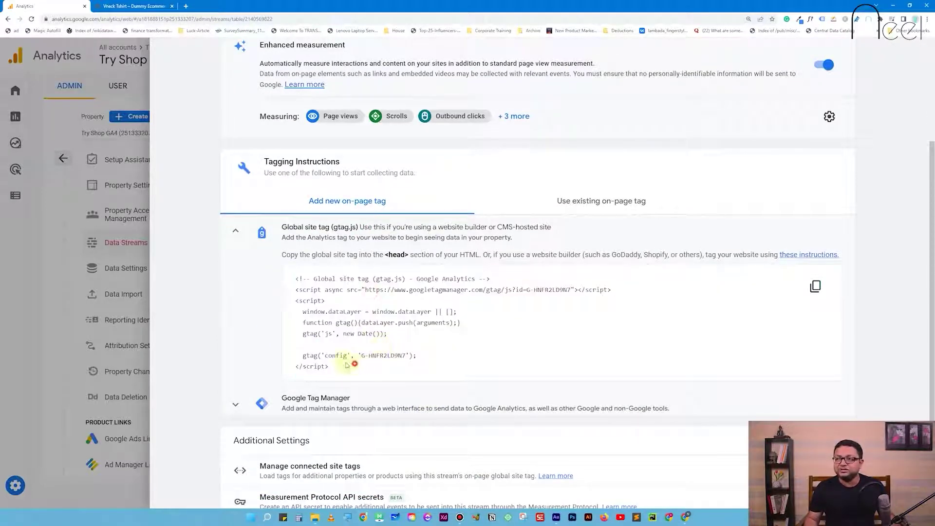
{"action": "left_click_drag", "start_coordinate": [331, 368], "coordinate": [271, 281]}
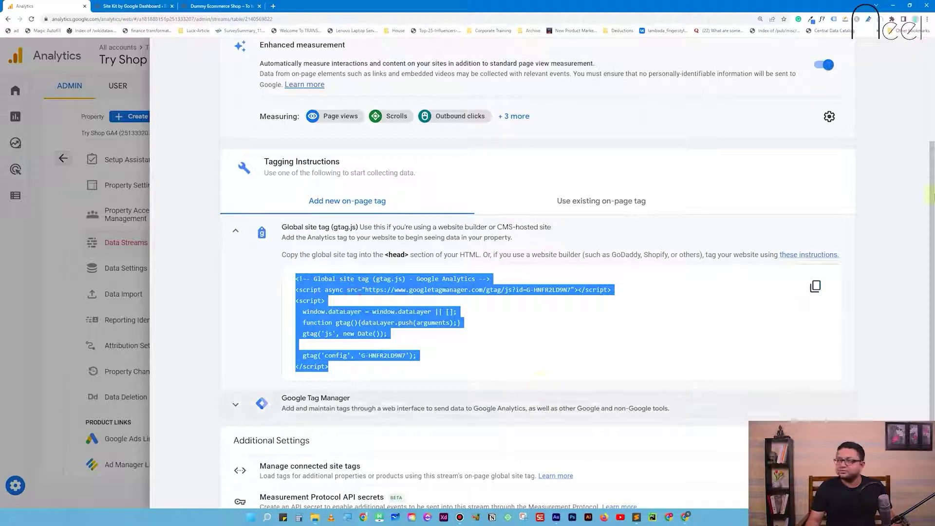
{"action": "left_click", "coordinate": [815, 287]}
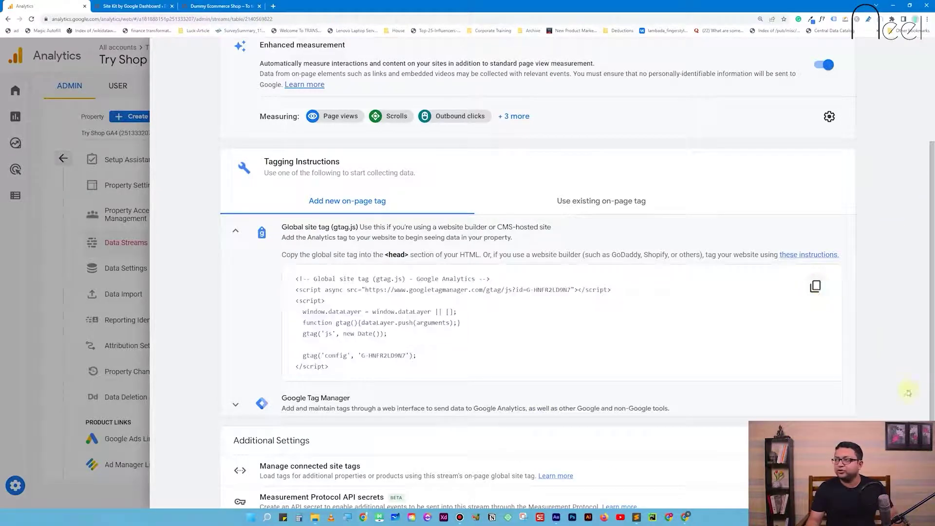
Step: Switch to Sublime Text and paste the global site tag on line 18 of header.php, inside the head section above wp_head()
{"action": "key", "text": "alt+Tab"}
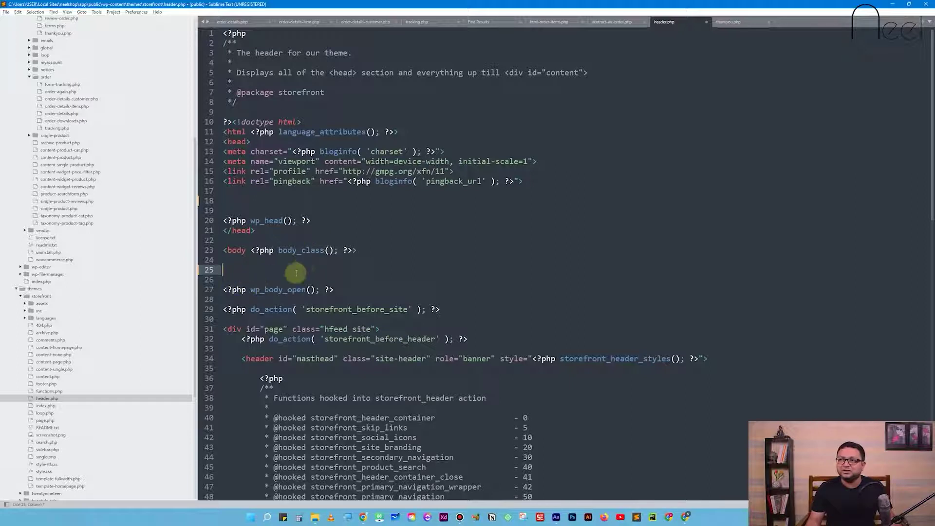
{"action": "left_click", "coordinate": [247, 197]}
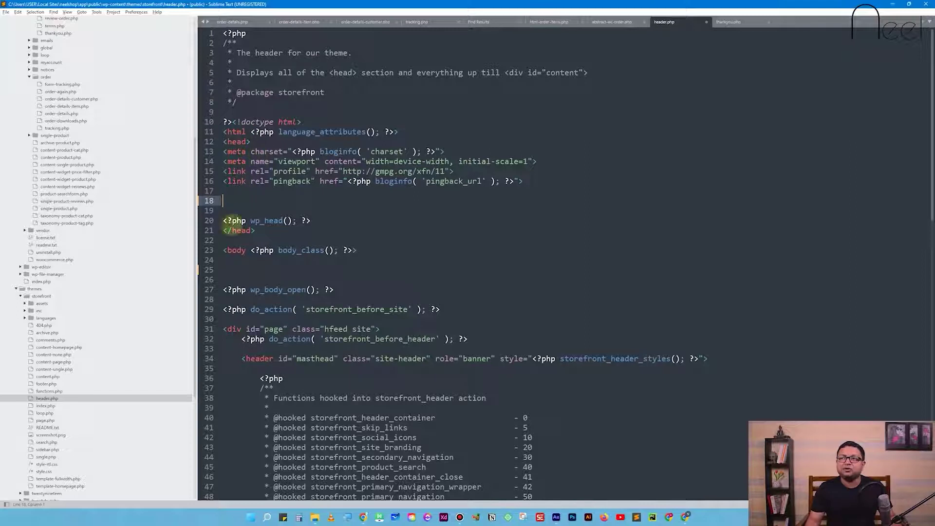
{"action": "left_click", "coordinate": [242, 142]}
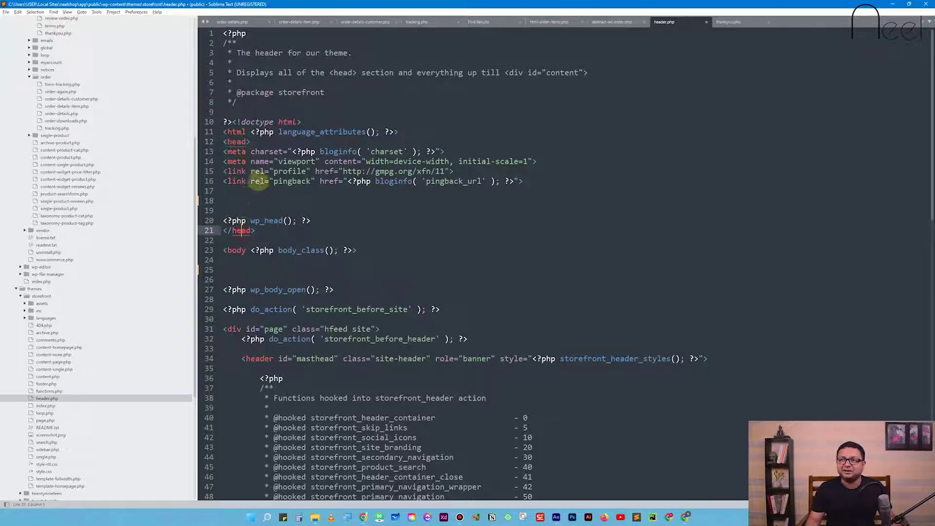
{"action": "left_click", "coordinate": [245, 200]}
{"action": "key", "text": "ctrl+v"}
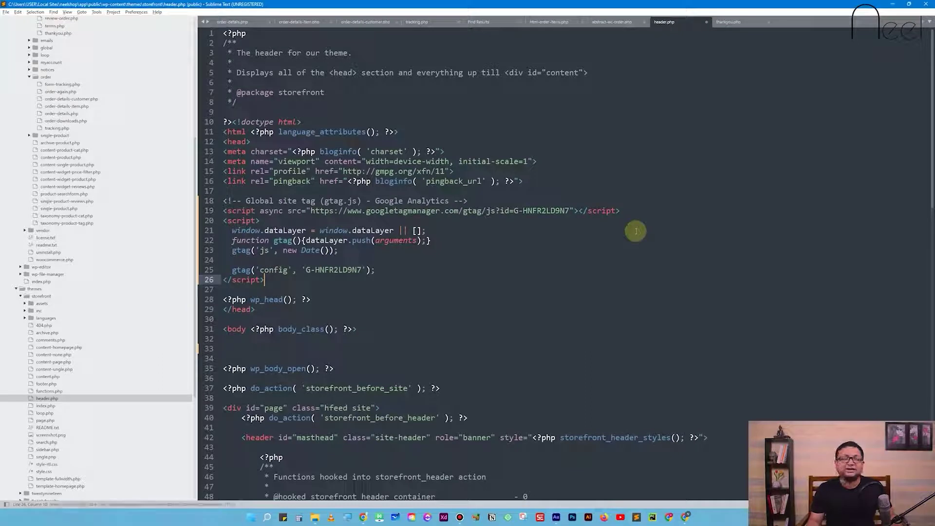
Step: Save header.php with the pasted global site tag and switch back to the web stream details in Chrome
{"action": "key", "text": "ctrl+s"}
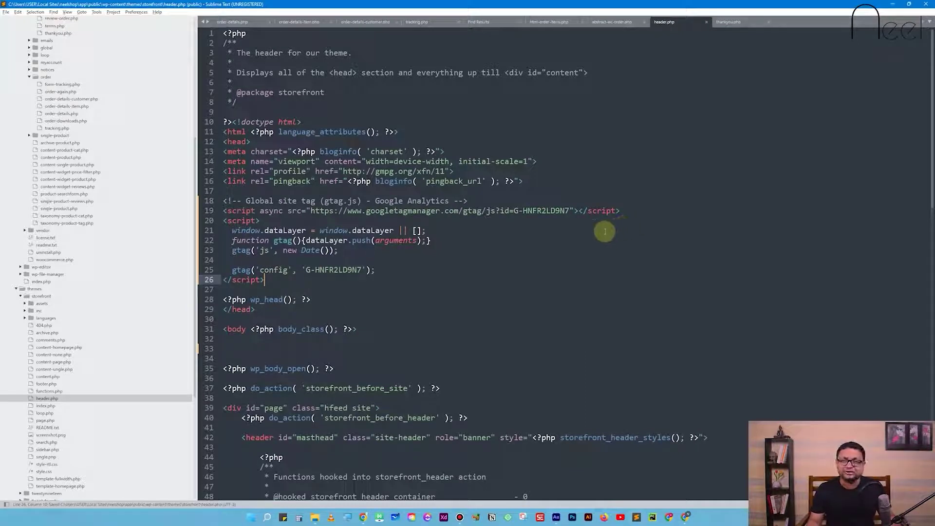
{"action": "key", "text": "alt+Tab"}
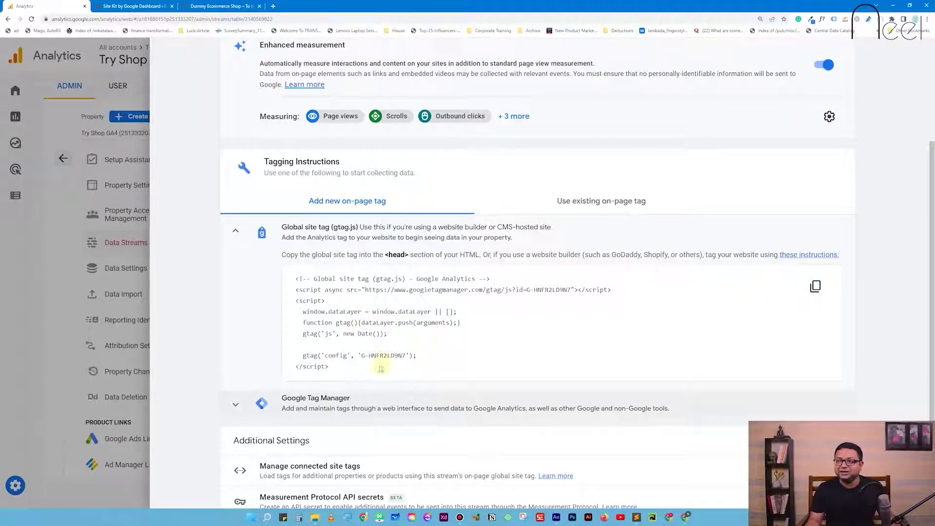
Step: Examine the measurement ID in the config line of the global site tag snippet
{"action": "left_click_drag", "start_coordinate": [362, 355], "coordinate": [406, 355]}
{"action": "left_click", "coordinate": [550, 323]}
{"action": "scroll", "coordinate": [553, 320], "scroll_direction": "up", "scroll_amount": 3}
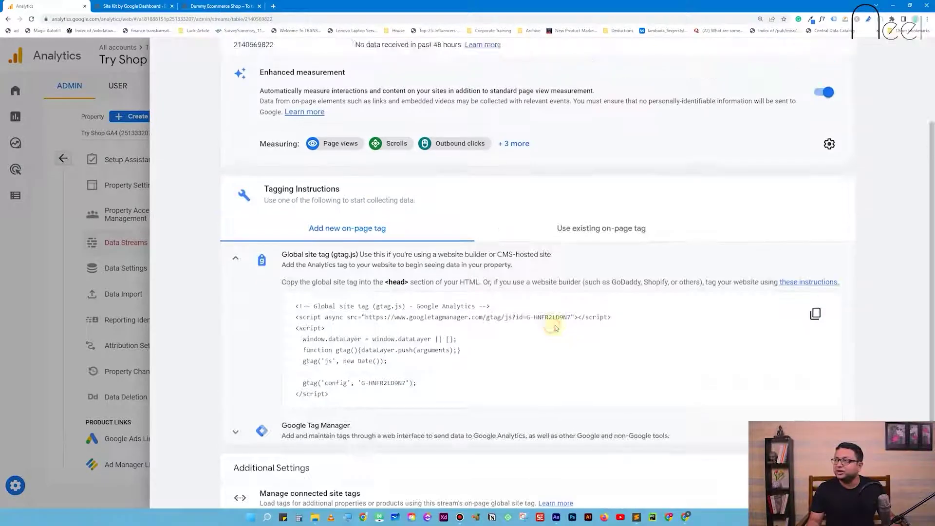
{"action": "scroll", "coordinate": [361, 341], "scroll_direction": "down", "scroll_amount": 3}
{"action": "left_click_drag", "start_coordinate": [361, 316], "coordinate": [405, 316]}
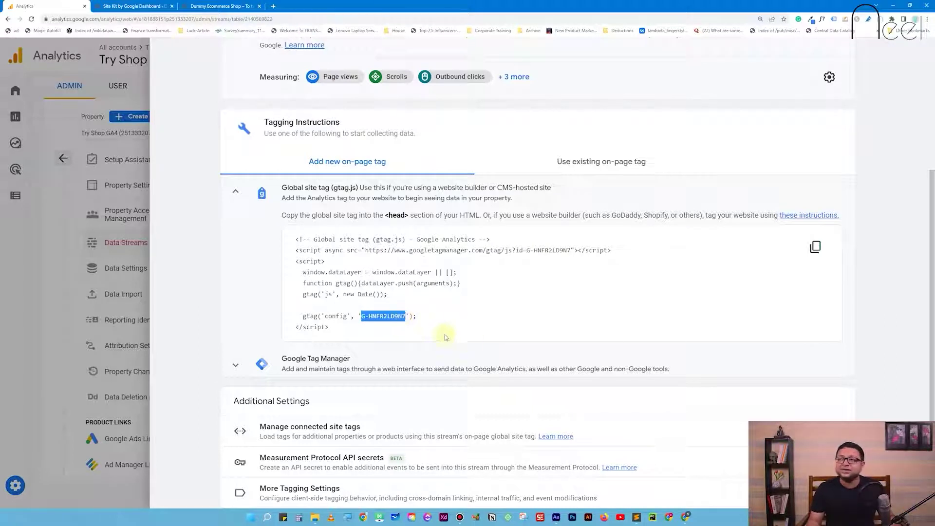
{"action": "left_click", "coordinate": [430, 319]}
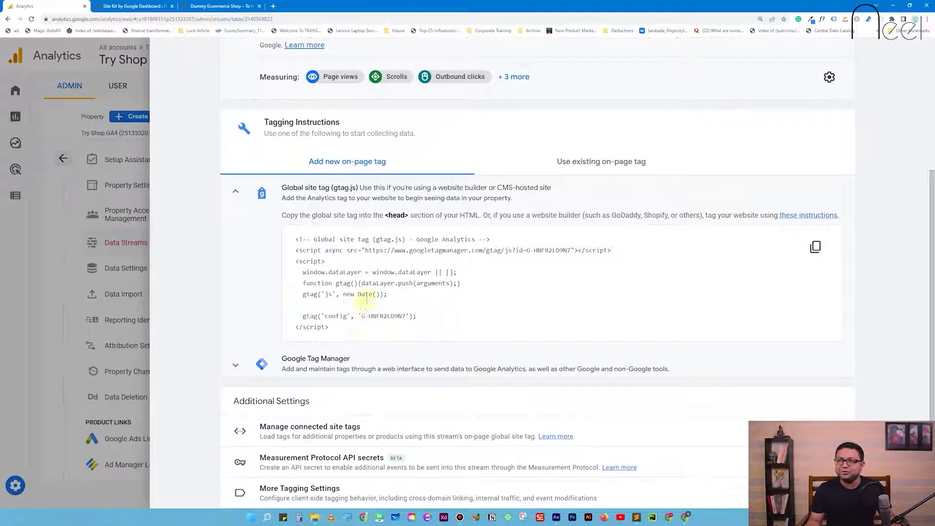
{"action": "left_click_drag", "start_coordinate": [361, 316], "coordinate": [410, 316]}
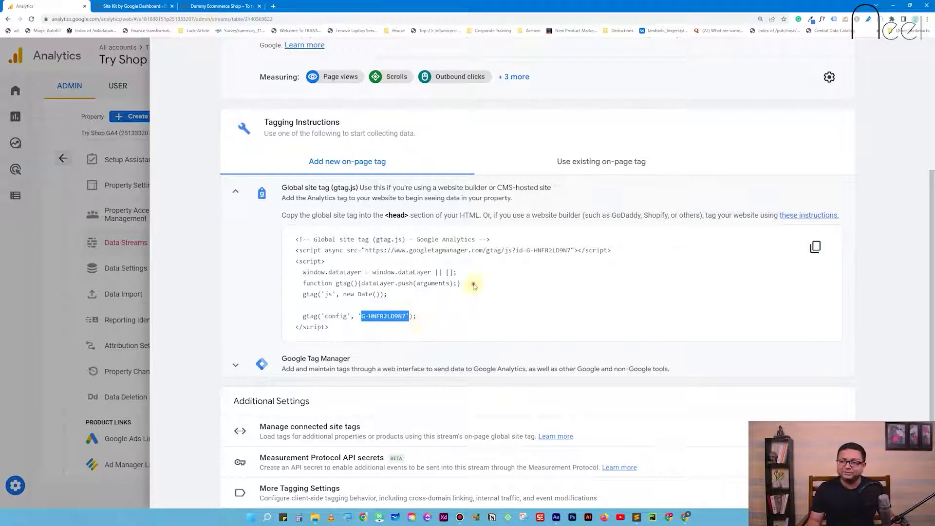
Step: View the web stream's enhanced measurement options and More Tagging Settings, and return to the Data Streams list
{"action": "scroll", "coordinate": [764, 309], "scroll_direction": "up", "scroll_amount": 4}
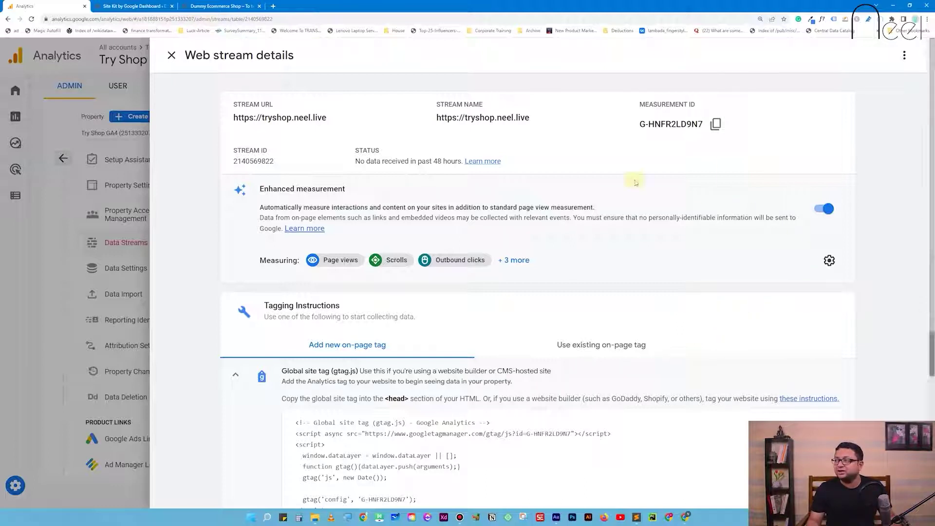
{"action": "left_click", "coordinate": [831, 263]}
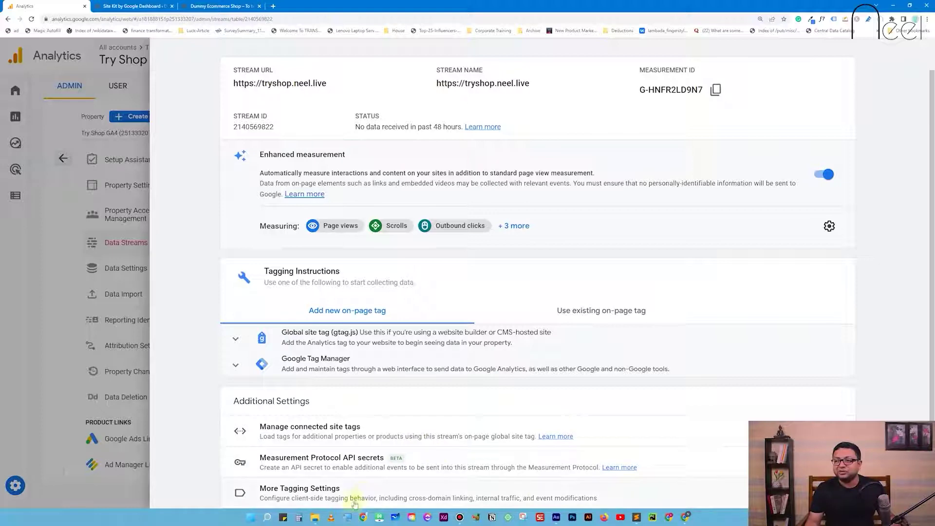
{"action": "left_click", "coordinate": [367, 490]}
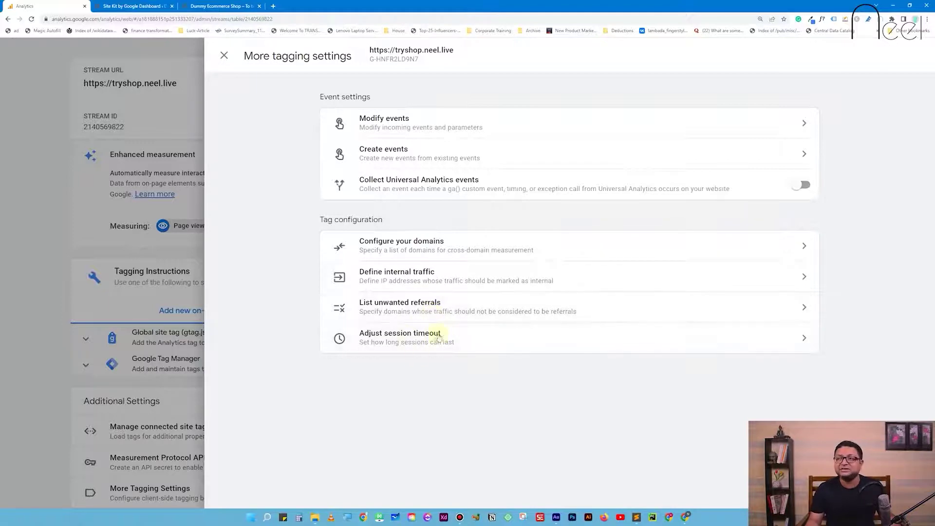
{"action": "left_click", "coordinate": [112, 222]}
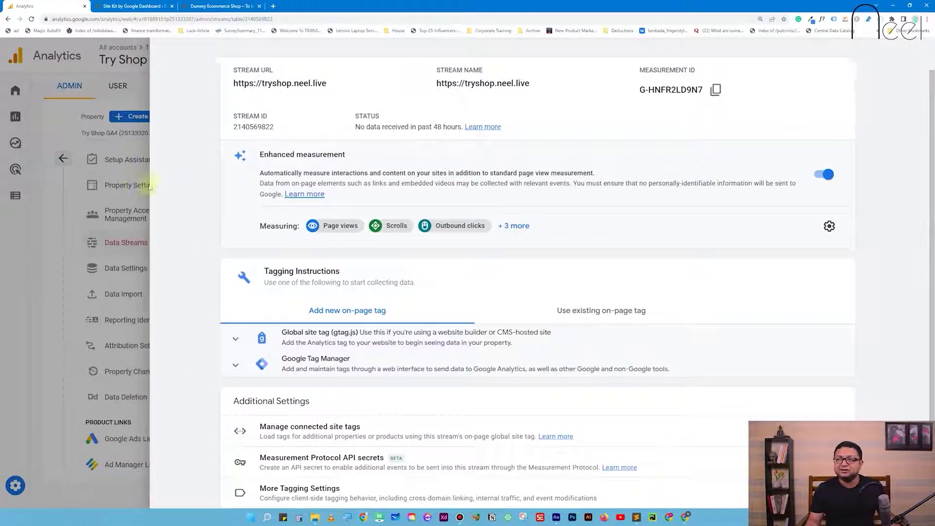
{"action": "left_click", "coordinate": [120, 188]}
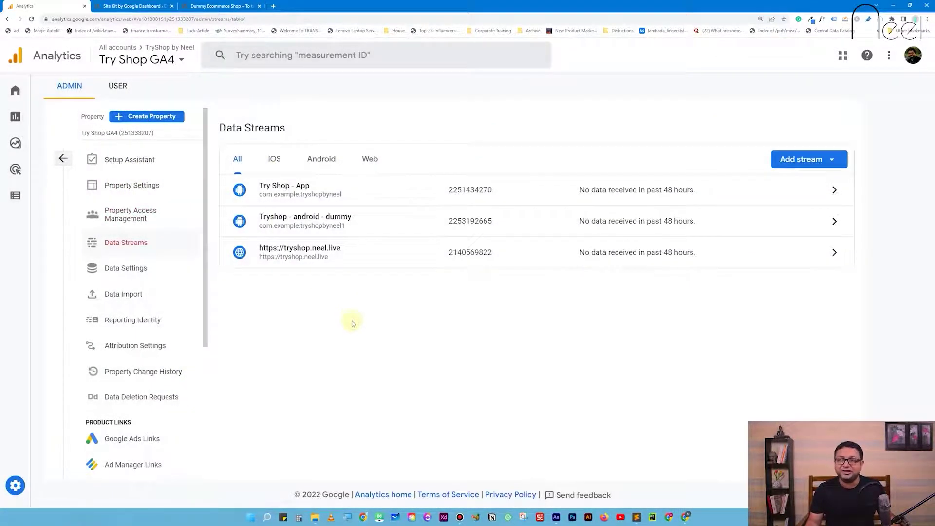
Step: View the property's Google Ads links with the link setup form, without creating one, and check the Attribution Settings
{"action": "left_click", "coordinate": [63, 158]}
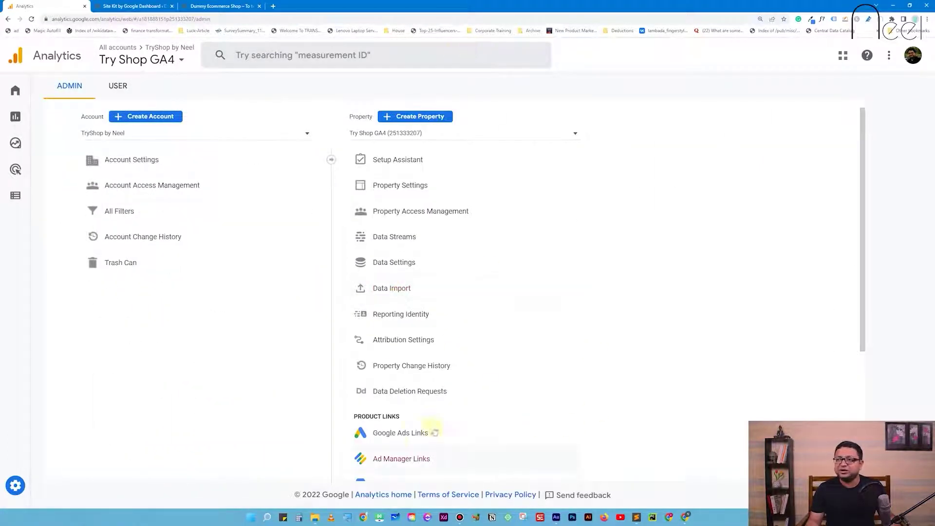
{"action": "left_click", "coordinate": [448, 438]}
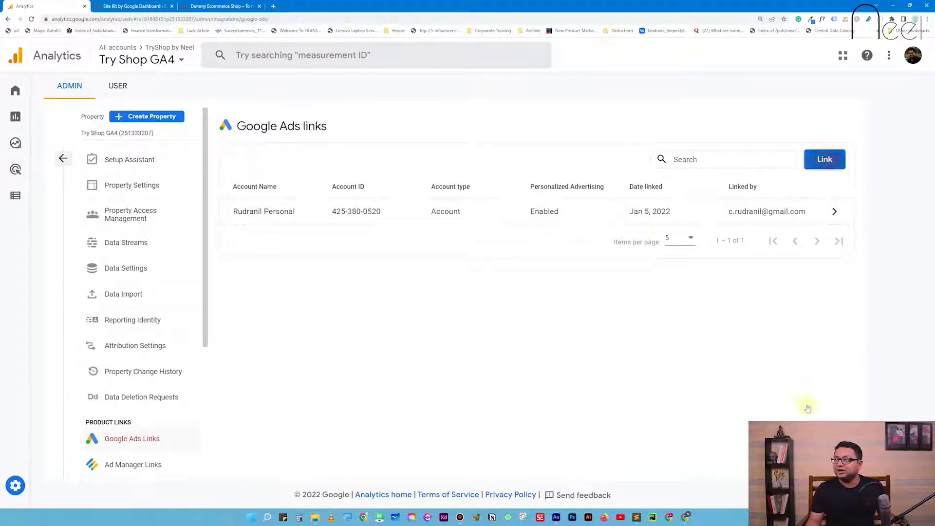
{"action": "left_click", "coordinate": [824, 159]}
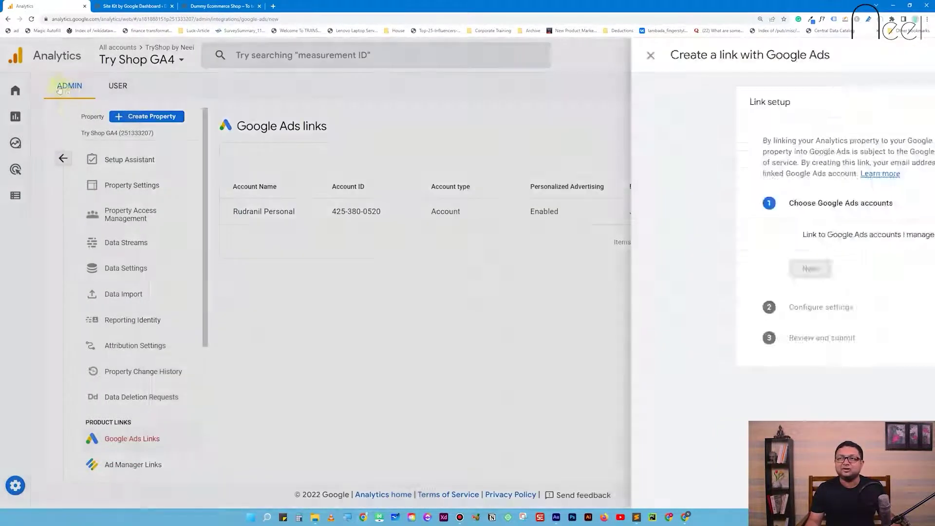
{"action": "left_click", "coordinate": [59, 90]}
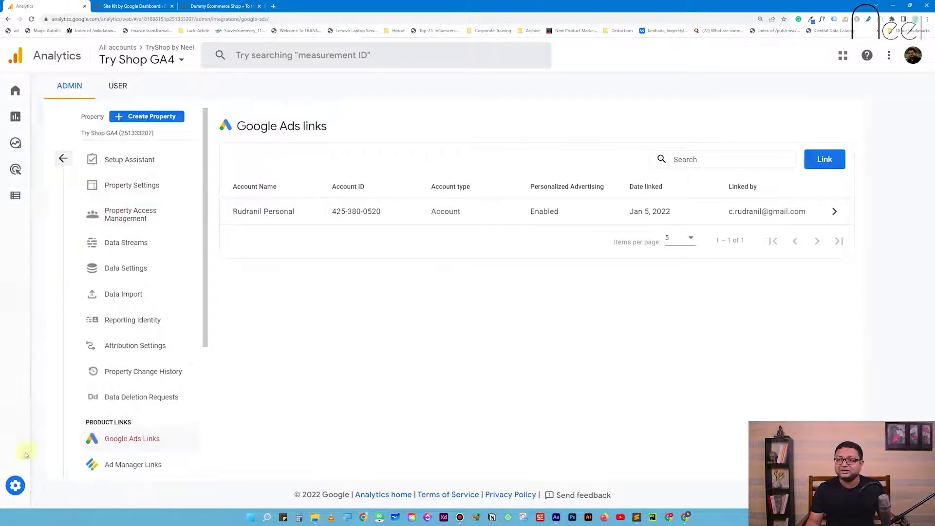
{"action": "left_click", "coordinate": [135, 346]}
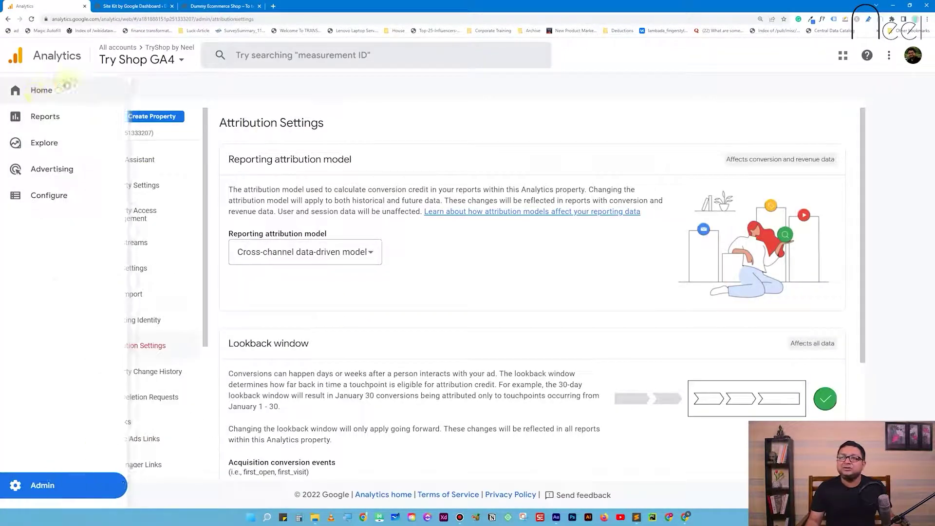
{"action": "left_click", "coordinate": [27, 485]}
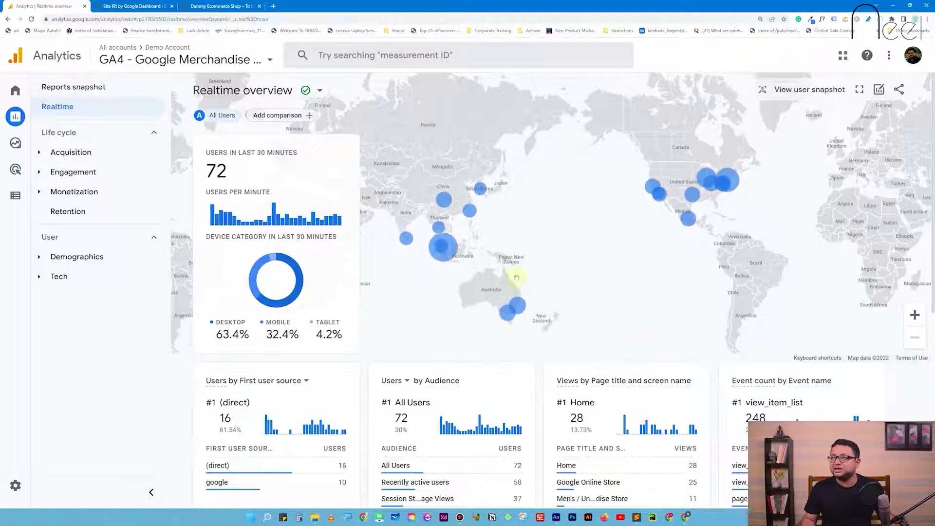
Step: Examine the Realtime overview's user map and its cards for audiences, page views, events and conversions
{"action": "mouse_move", "coordinate": [406, 239]}
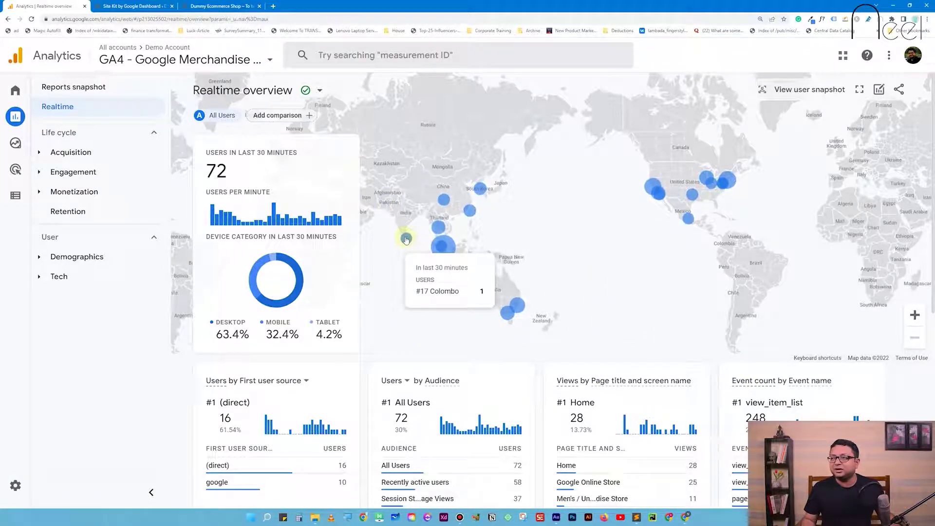
{"action": "mouse_move", "coordinate": [442, 256]}
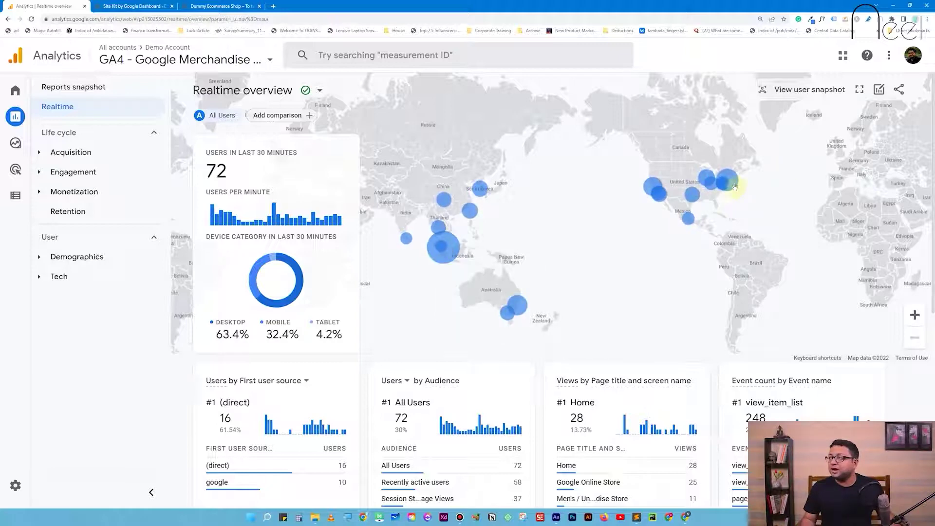
{"action": "mouse_move", "coordinate": [733, 191]}
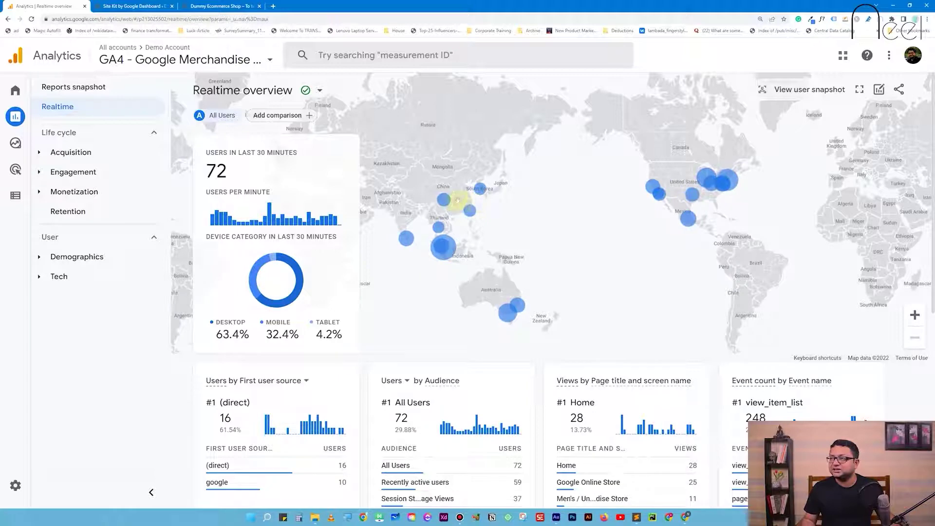
{"action": "mouse_move", "coordinate": [443, 201]}
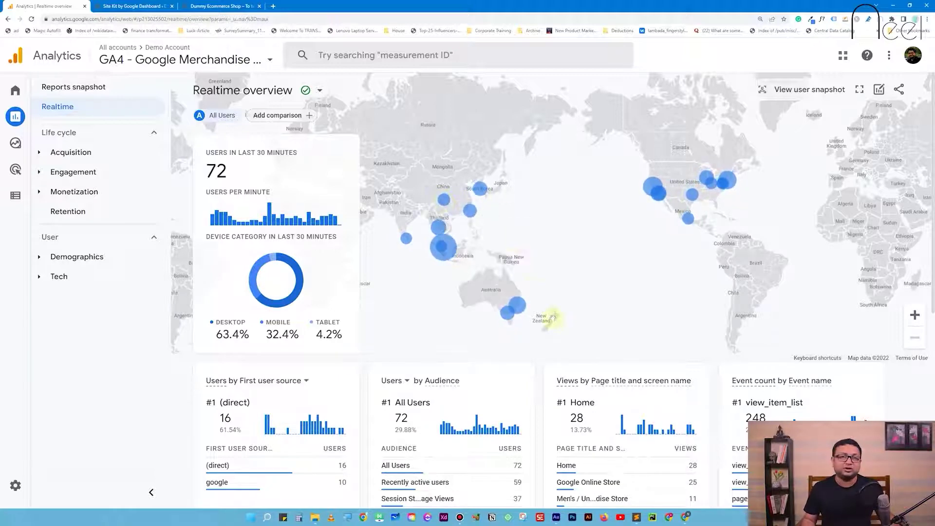
{"action": "scroll", "coordinate": [694, 443], "scroll_direction": "down", "scroll_amount": 5}
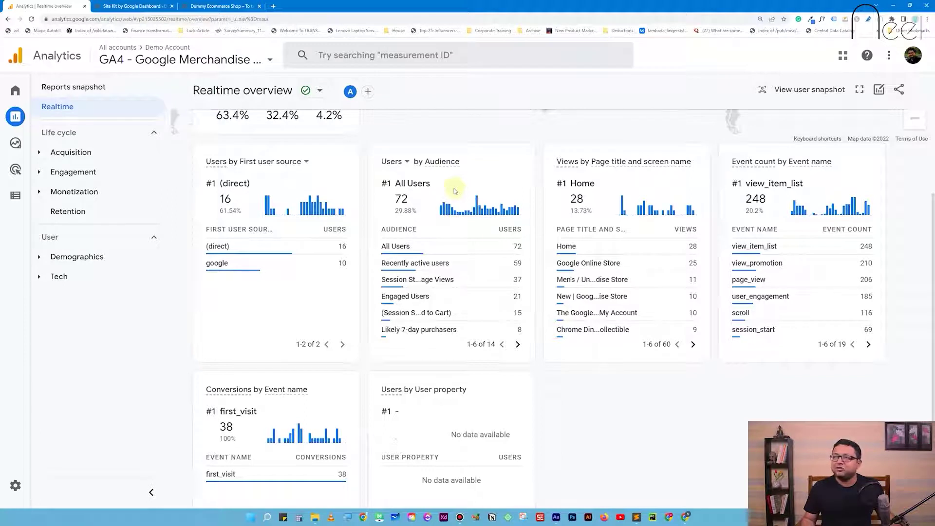
{"action": "mouse_move", "coordinate": [650, 262]}
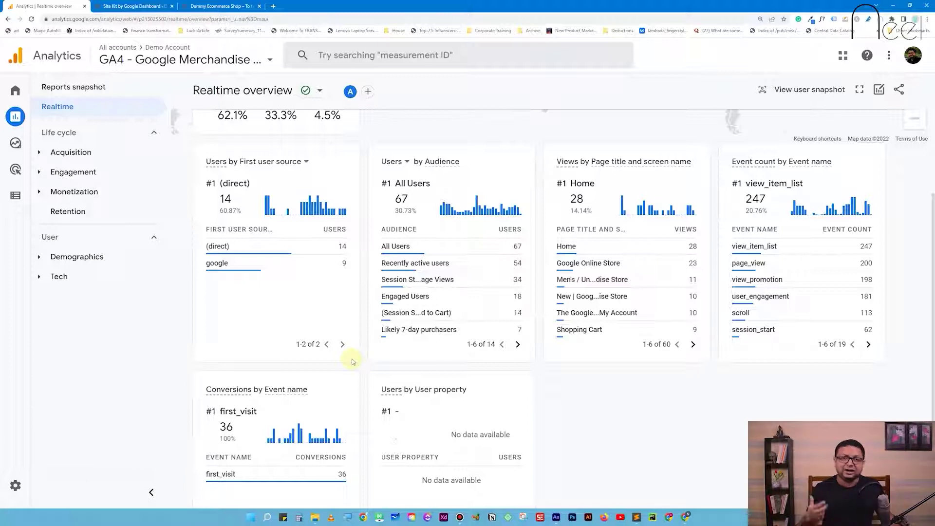
Step: Open the Acquisition overview report and apply a comparison that includes the City dimension value Adelaide
{"action": "left_click", "coordinate": [110, 152]}
{"action": "left_click", "coordinate": [114, 179]}
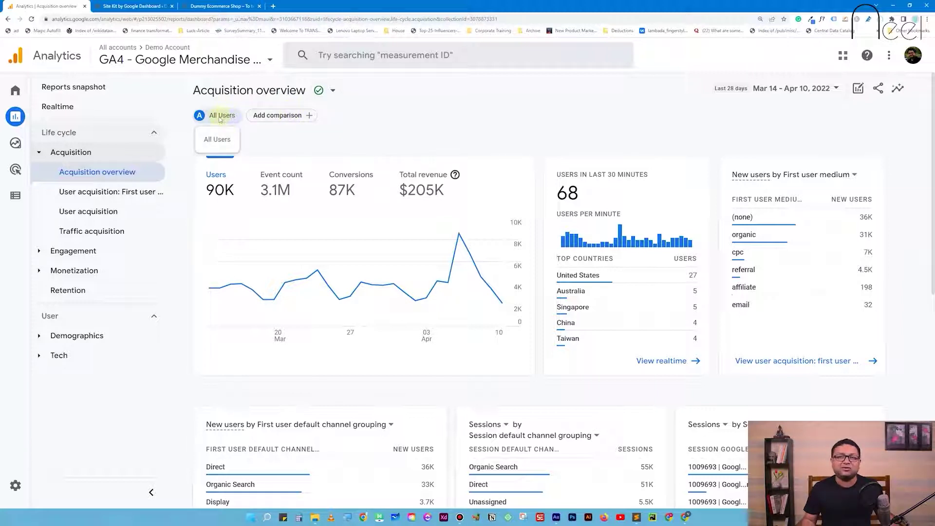
{"action": "left_click", "coordinate": [285, 117]}
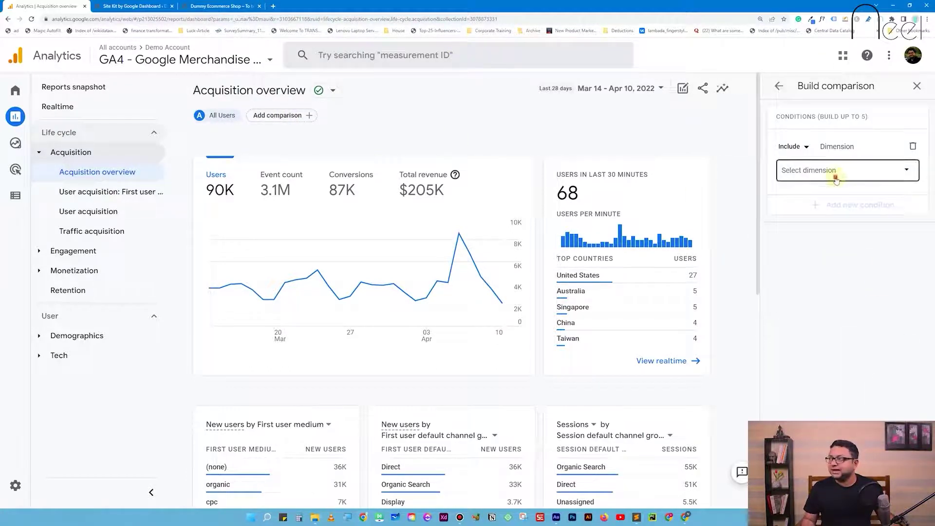
{"action": "left_click", "coordinate": [834, 173]}
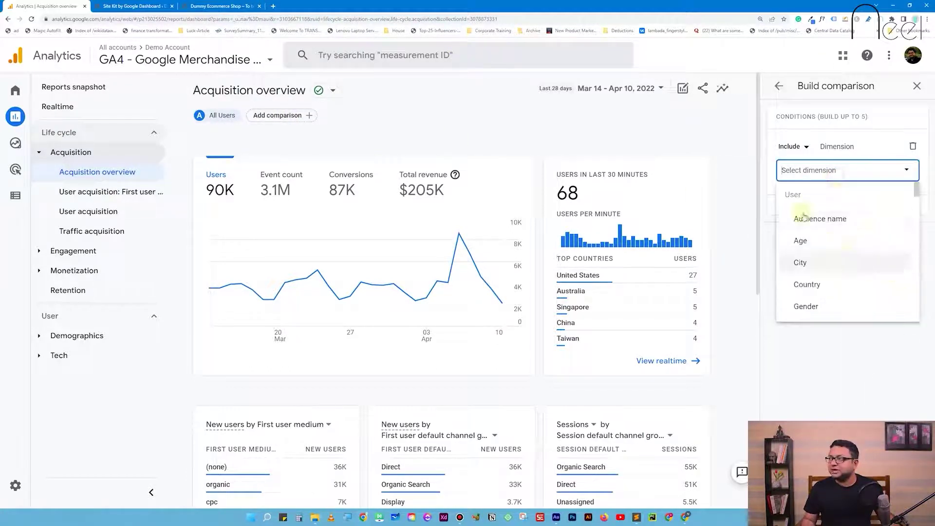
{"action": "left_click", "coordinate": [828, 263]}
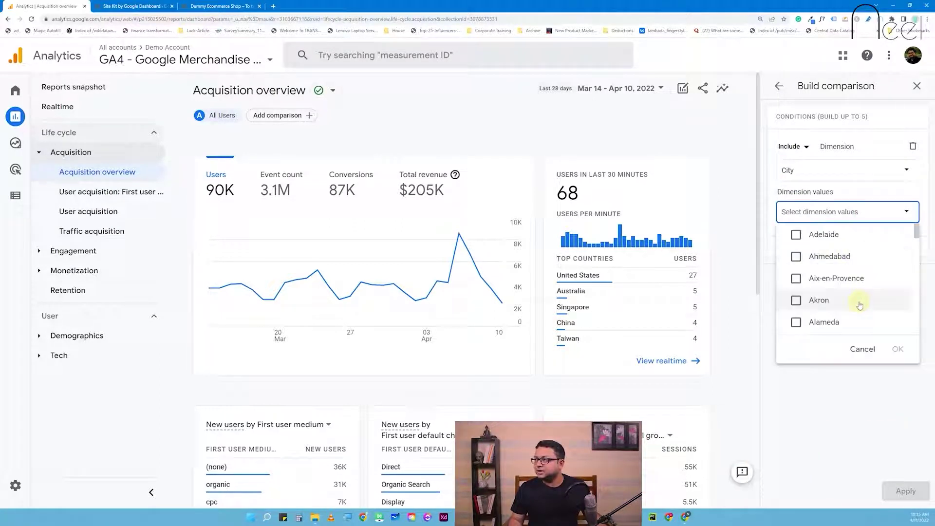
{"action": "left_click", "coordinate": [797, 235]}
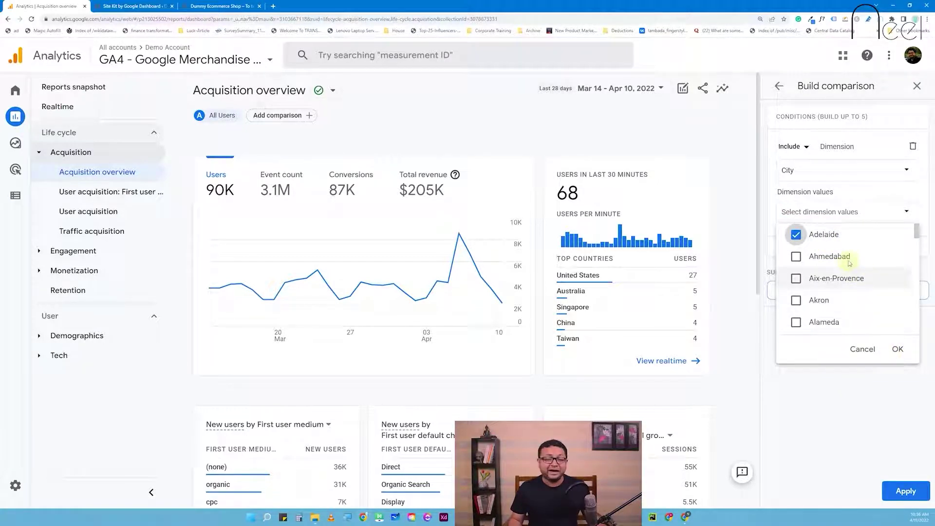
{"action": "left_click", "coordinate": [904, 351]}
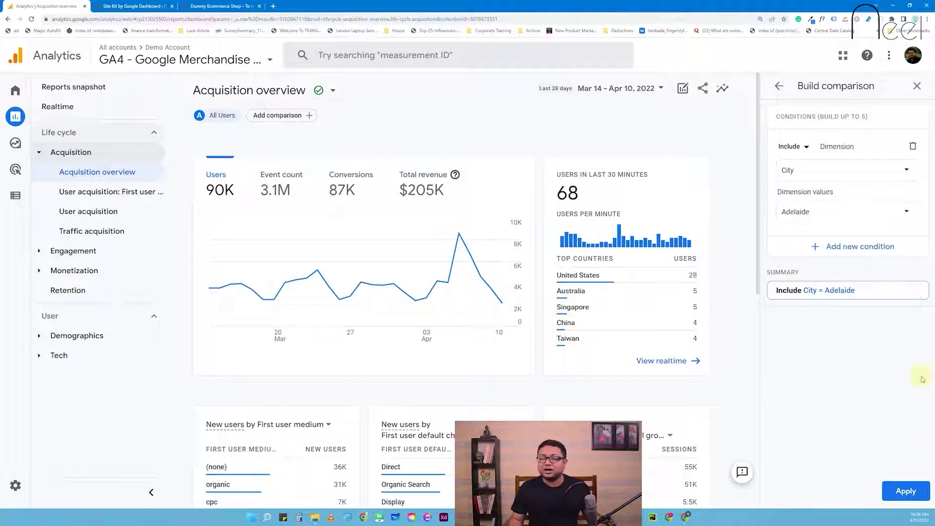
{"action": "left_click", "coordinate": [900, 490]}
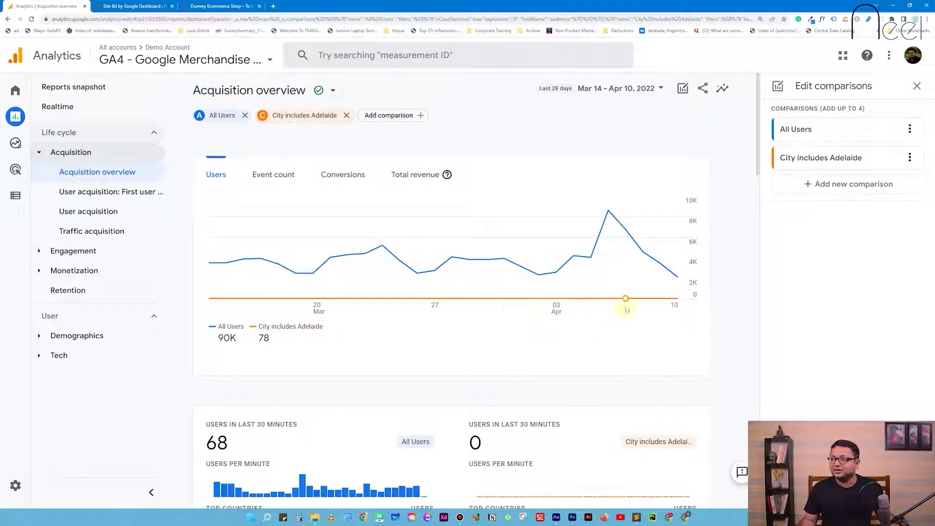
Step: Examine the Acquisition overview cards comparing All Users with the Adelaide users
{"action": "scroll", "coordinate": [448, 405], "scroll_direction": "down", "scroll_amount": 3}
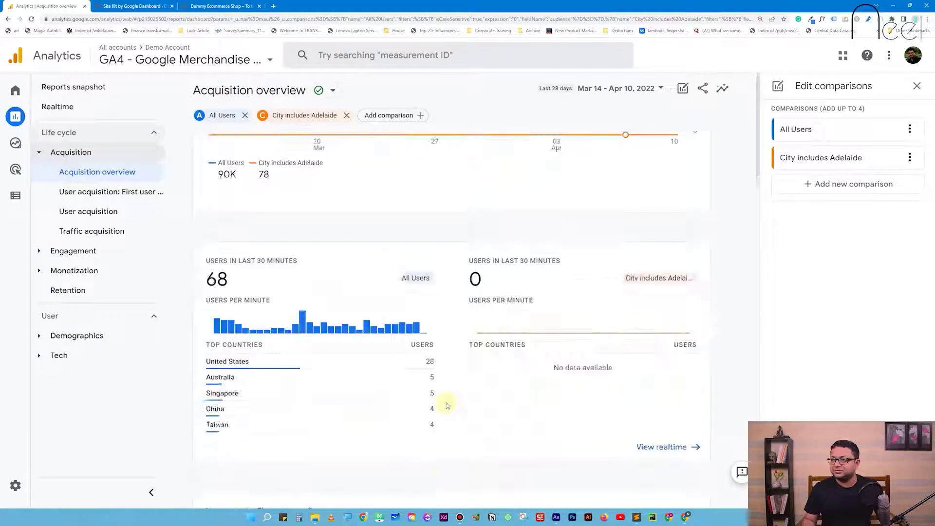
{"action": "scroll", "coordinate": [447, 406], "scroll_direction": "down", "scroll_amount": 7}
{"action": "scroll", "coordinate": [448, 395], "scroll_direction": "up", "scroll_amount": 6}
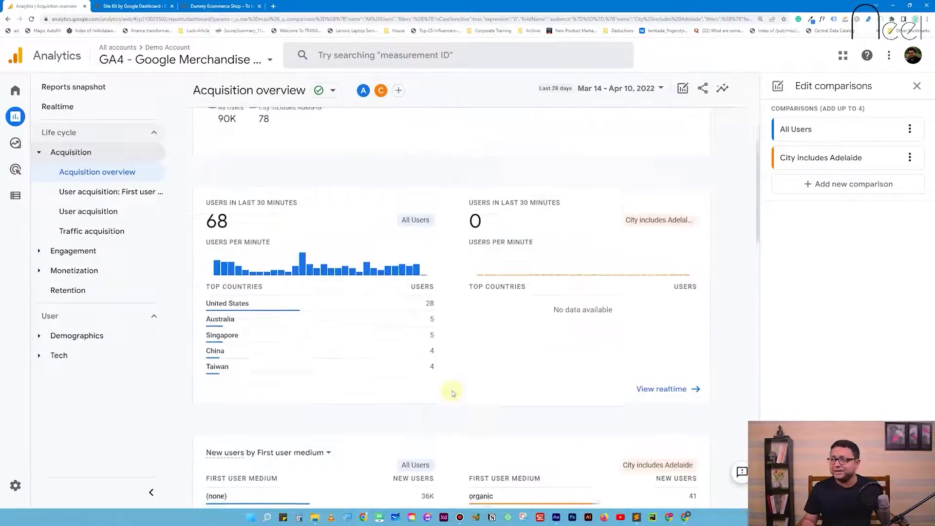
{"action": "scroll", "coordinate": [599, 372], "scroll_direction": "up", "scroll_amount": 2}
{"action": "scroll", "coordinate": [584, 409], "scroll_direction": "down", "scroll_amount": 4}
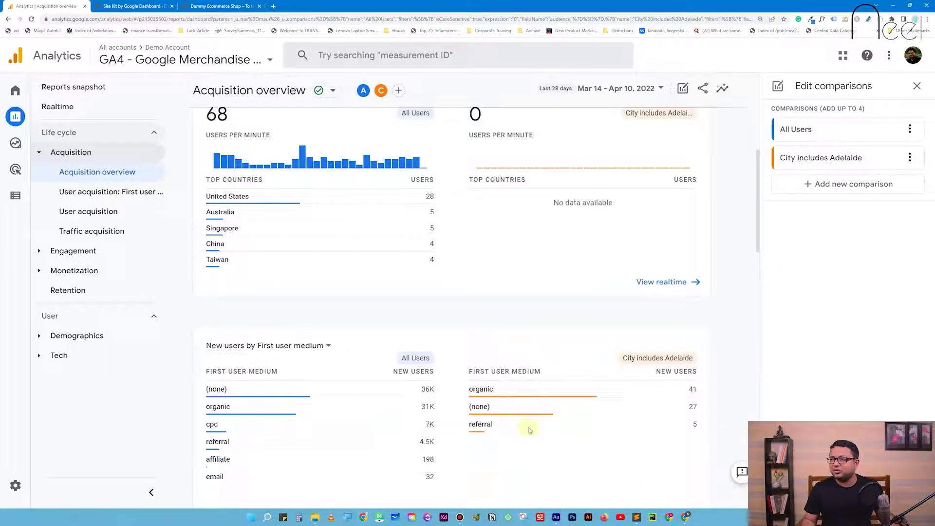
{"action": "scroll", "coordinate": [530, 430], "scroll_direction": "down", "scroll_amount": 4}
{"action": "scroll", "coordinate": [526, 390], "scroll_direction": "down", "scroll_amount": 2}
{"action": "scroll", "coordinate": [530, 387], "scroll_direction": "up", "scroll_amount": 4}
{"action": "scroll", "coordinate": [530, 387], "scroll_direction": "down", "scroll_amount": 9}
{"action": "scroll", "coordinate": [534, 375], "scroll_direction": "up", "scroll_amount": 9}
{"action": "scroll", "coordinate": [535, 374], "scroll_direction": "up", "scroll_amount": 10}
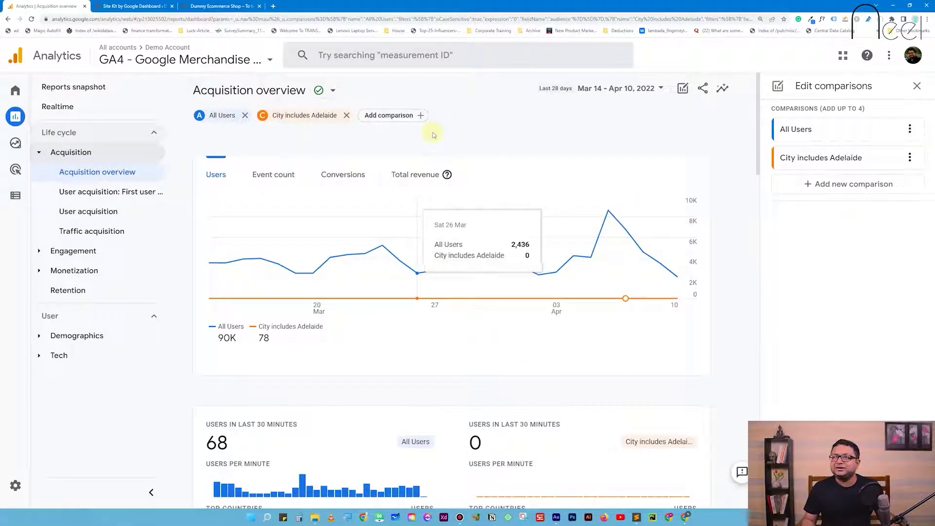